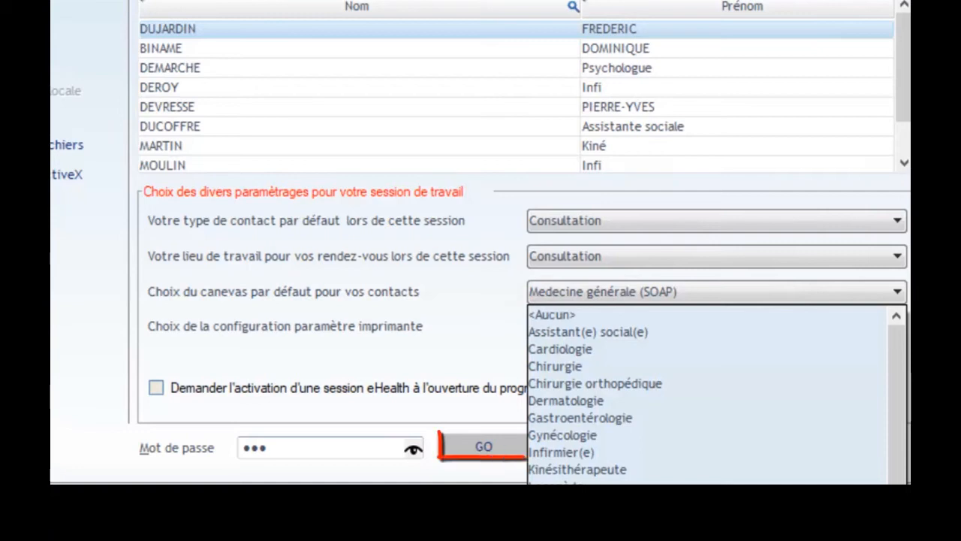
Log in to the work session with the selected user and the preset options
{"action": "left_click", "coordinate": [483, 450]}
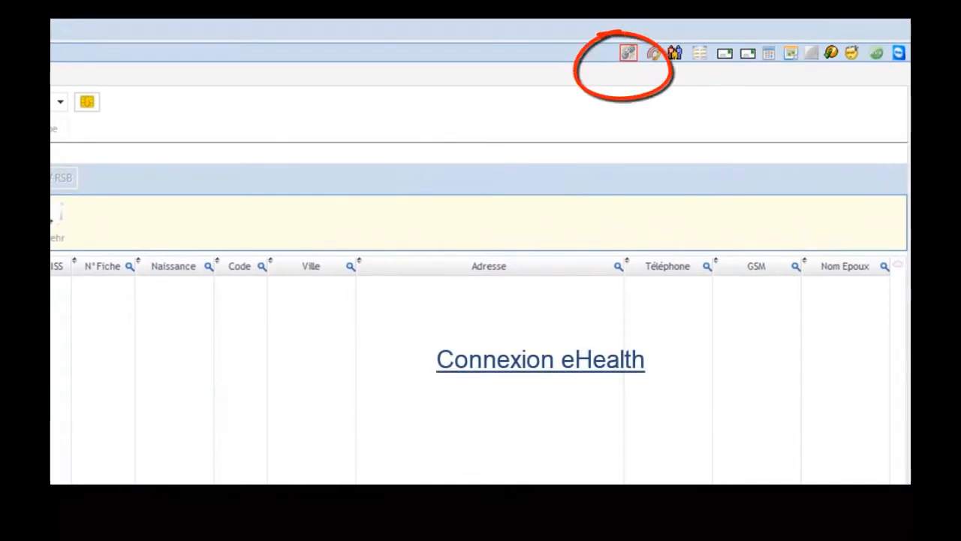
Open the eHealth connection options and enable requesting an eHealth session at each program start
{"action": "left_click", "coordinate": [627, 54]}
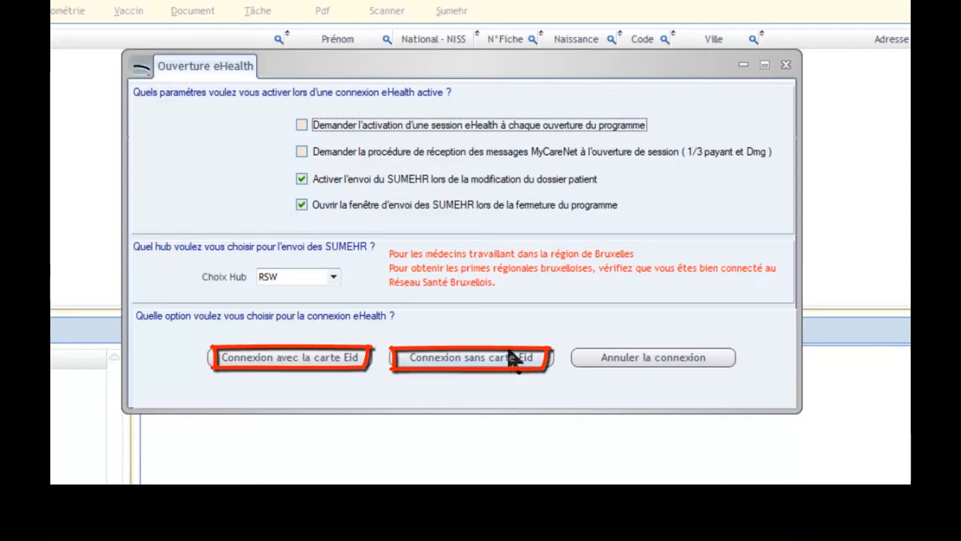
{"action": "left_click", "coordinate": [302, 125]}
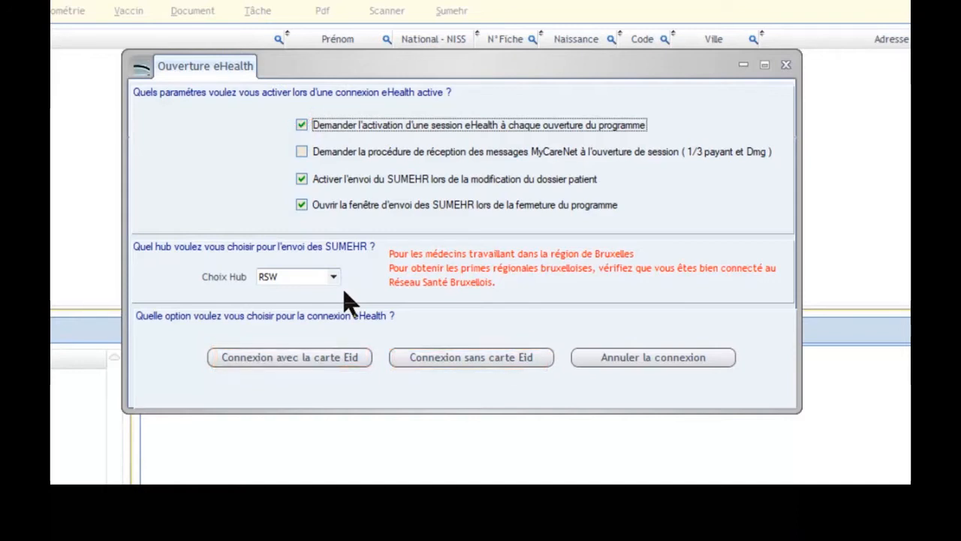
Connect to eHealth without the eID card and enter the eHealth certificate password
{"action": "left_click", "coordinate": [432, 355]}
{"action": "type", "text": "•••••••••"}
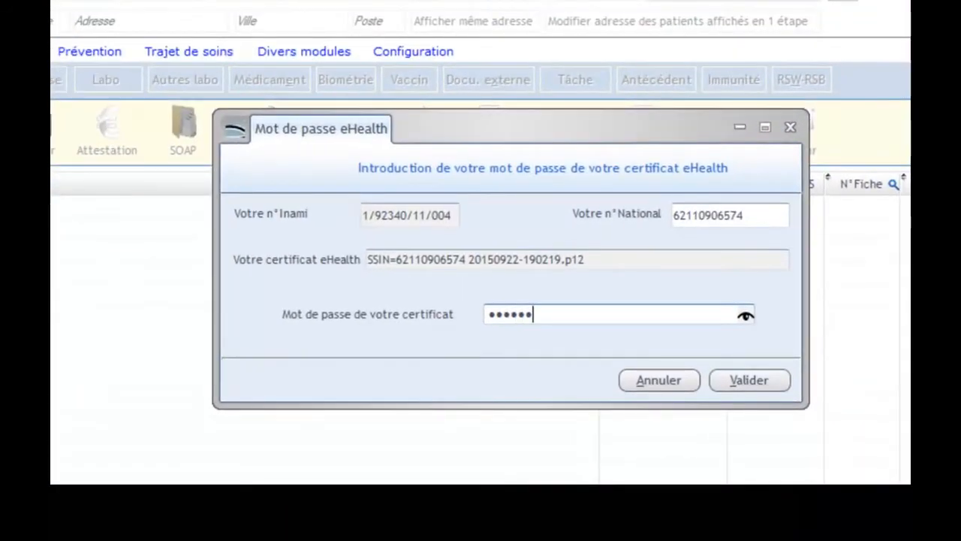
{"action": "key", "text": "Return"}
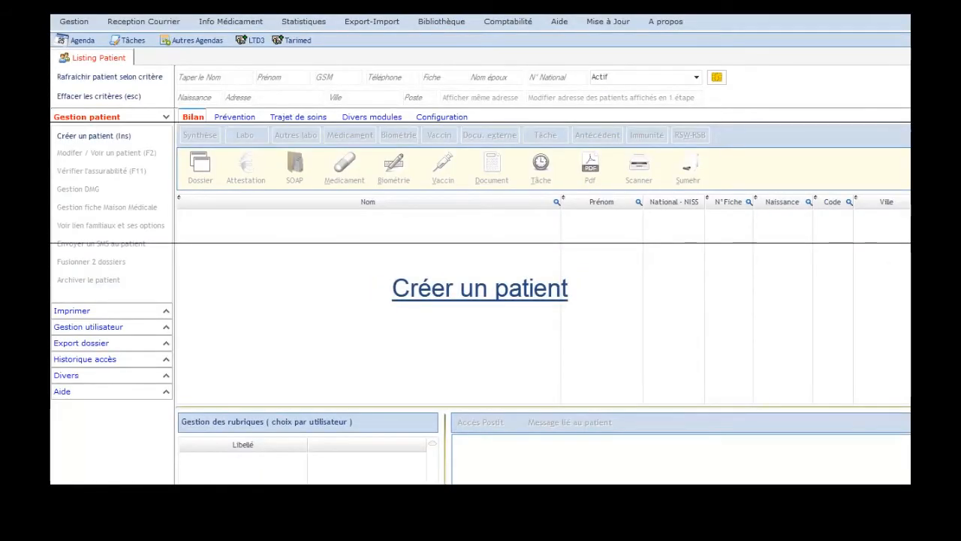
Create a new patient record and fill it by reading the patient's eID card
{"action": "left_click", "coordinate": [91, 139]}
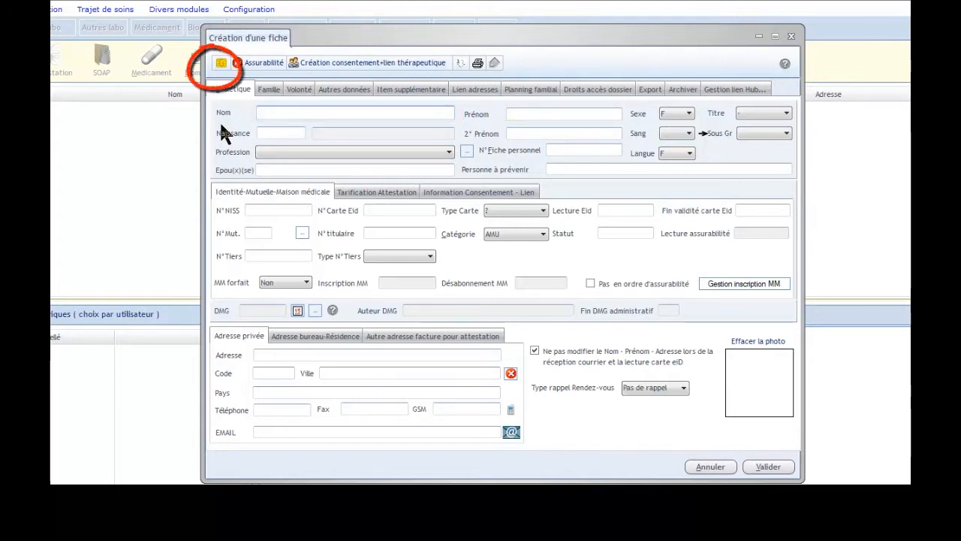
{"action": "left_click", "coordinate": [222, 65]}
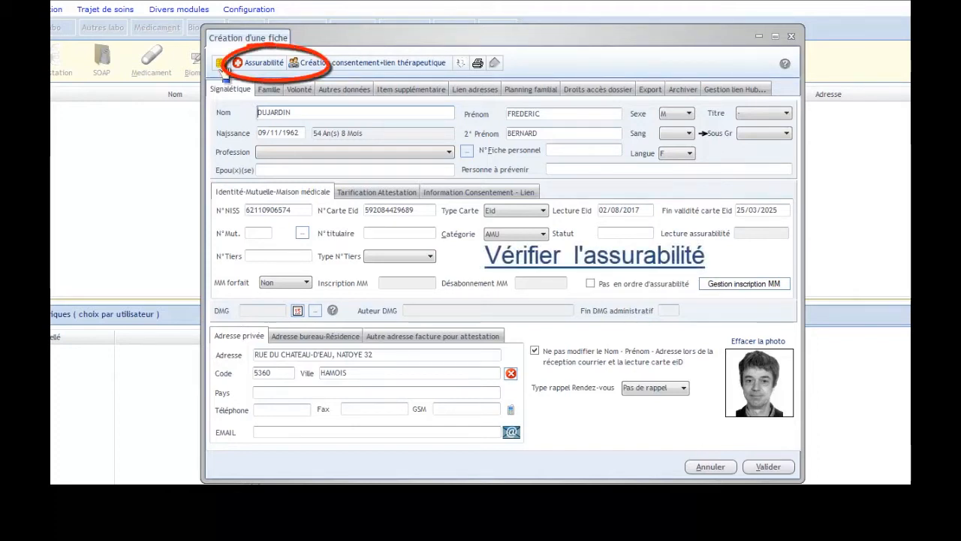
Check the patient's insurability through MyCareNet, transfer the result into the record and validate it
{"action": "left_click", "coordinate": [269, 66]}
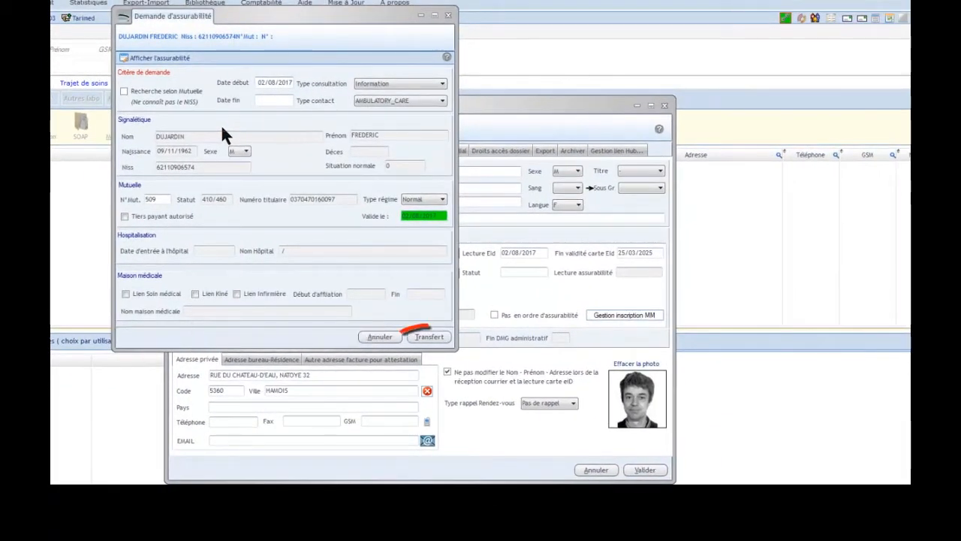
{"action": "left_click", "coordinate": [430, 336]}
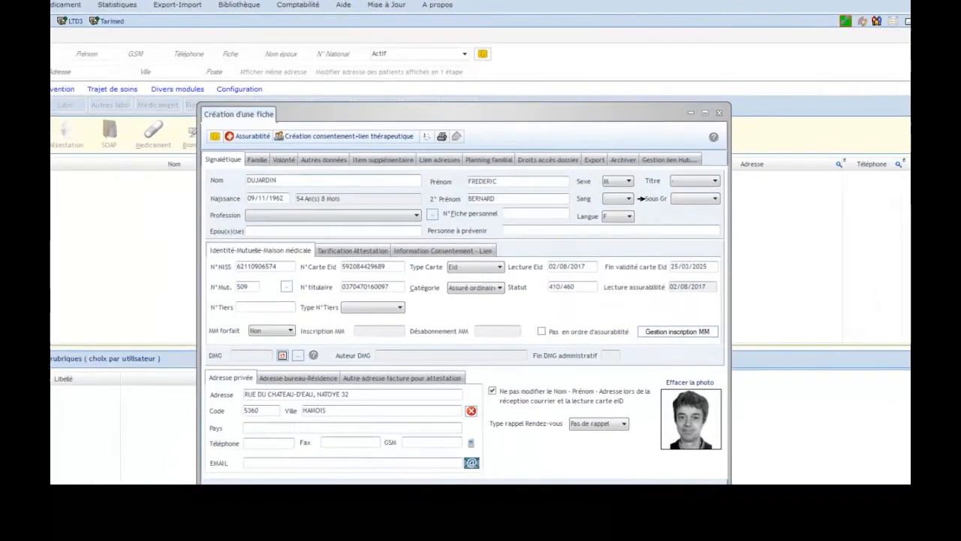
{"action": "left_click", "coordinate": [644, 471]}
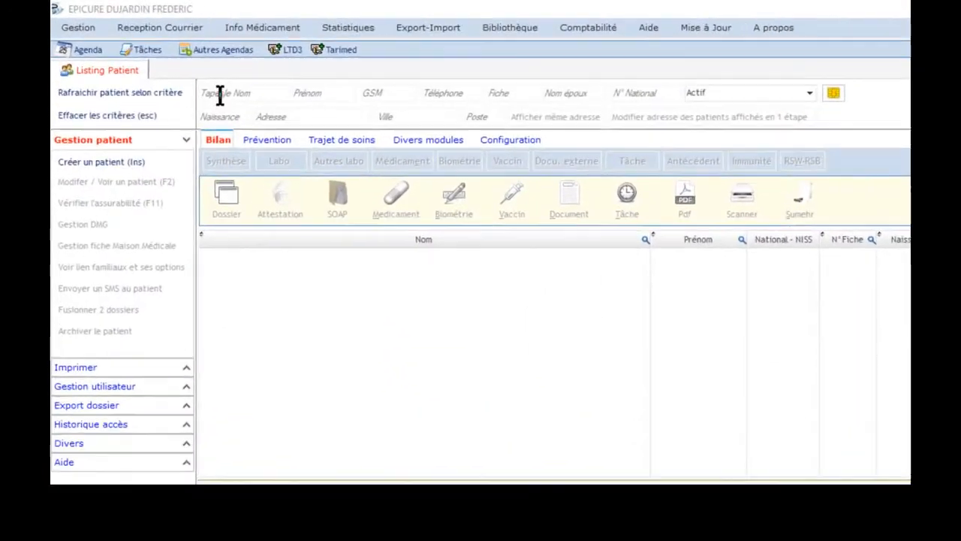
Search the patient list by the first letters of a surname and select one patient in the results
{"action": "left_click", "coordinate": [219, 94]}
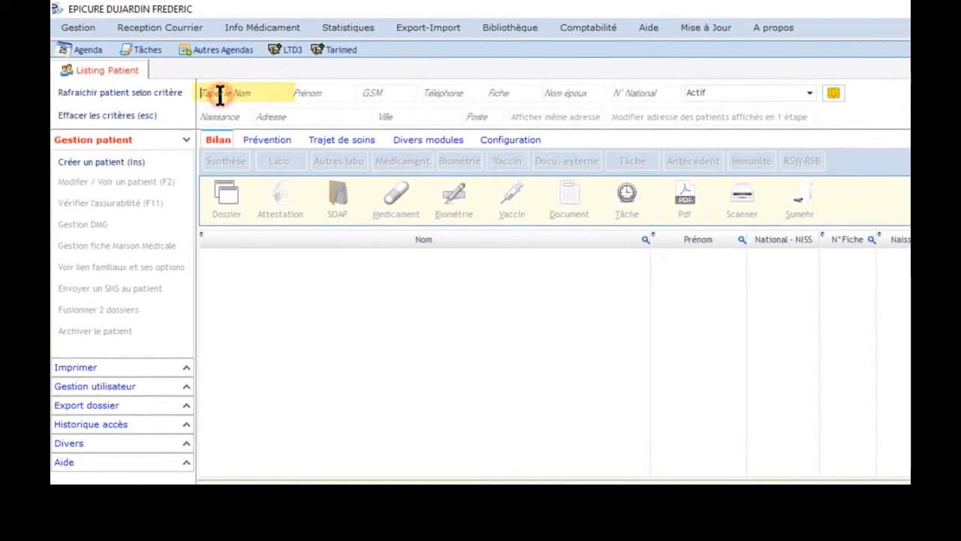
{"action": "type", "text": "DUC"}
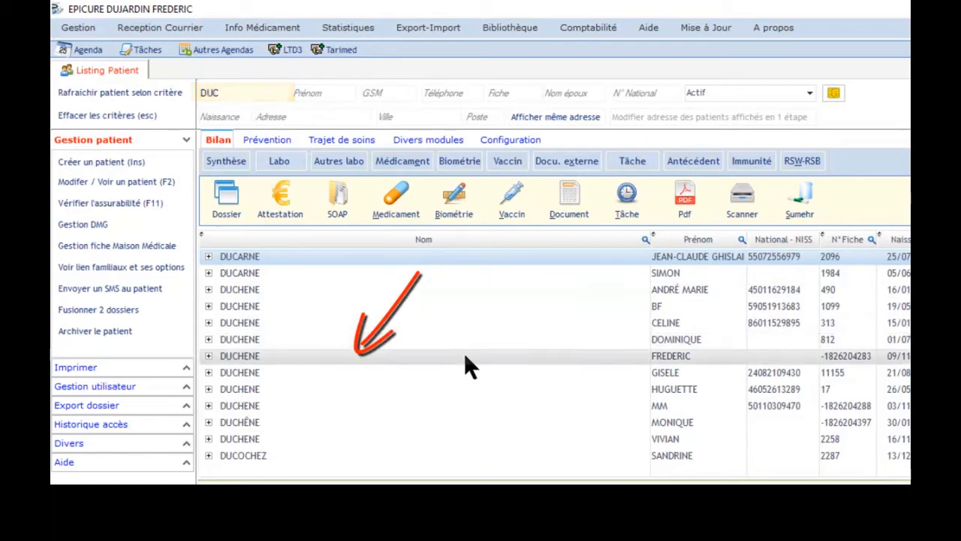
{"action": "left_click", "coordinate": [463, 354]}
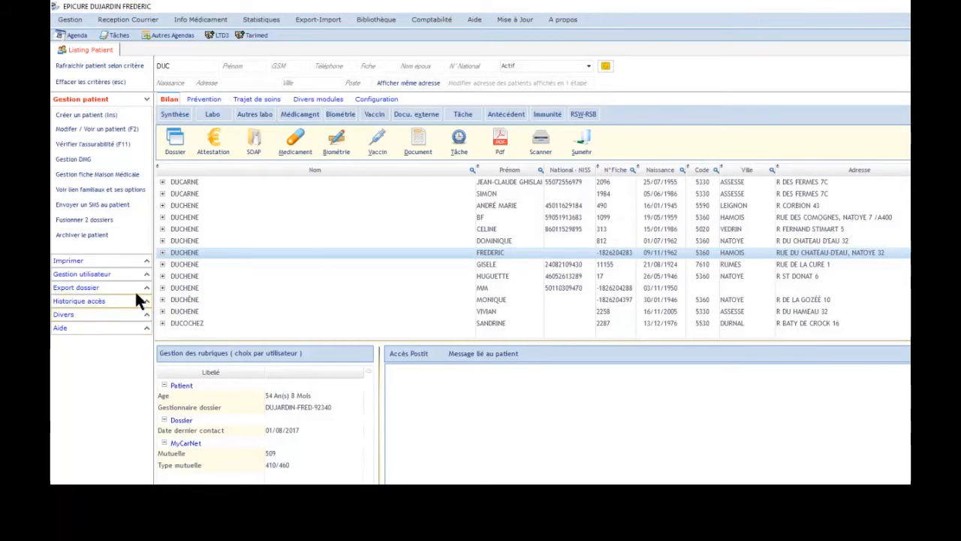
{"action": "left_click", "coordinate": [81, 260]}
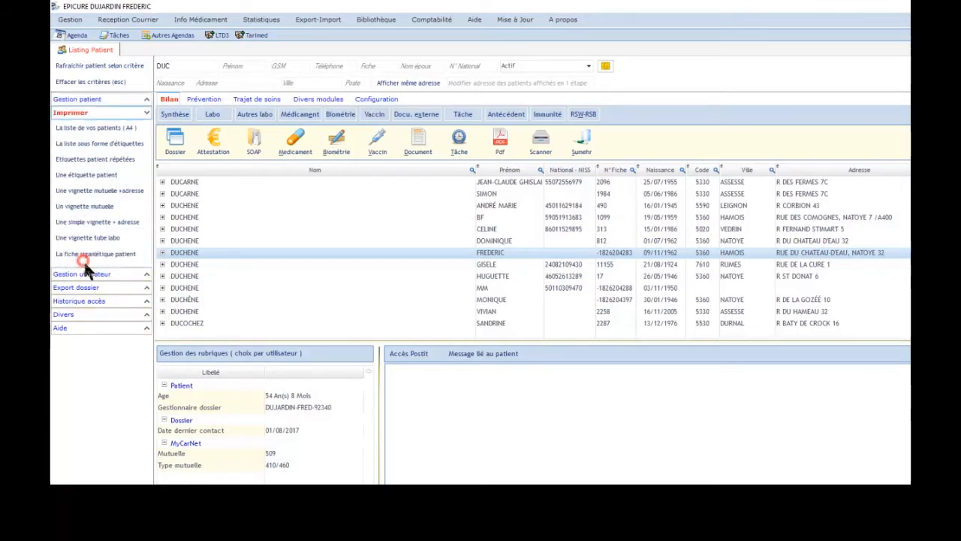
{"action": "left_click", "coordinate": [89, 288]}
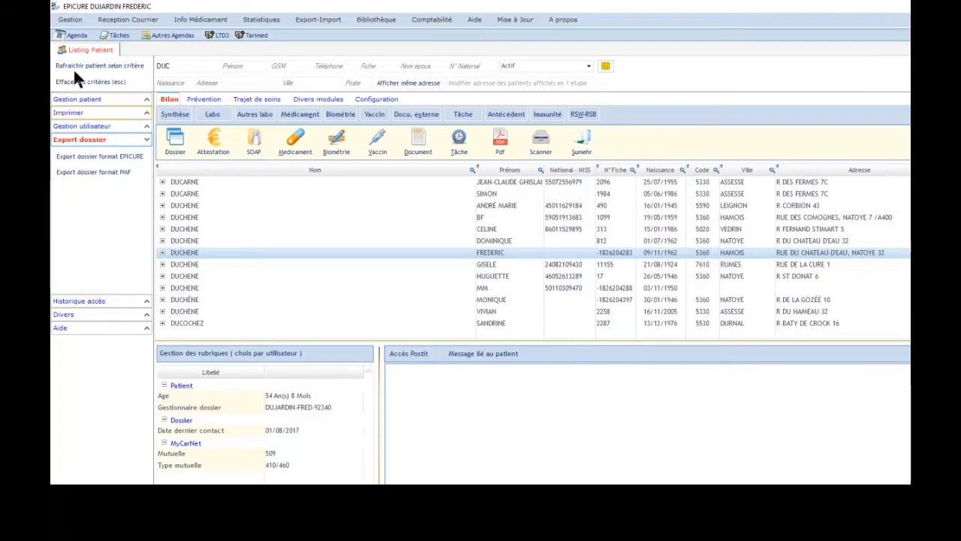
{"action": "left_click", "coordinate": [88, 100]}
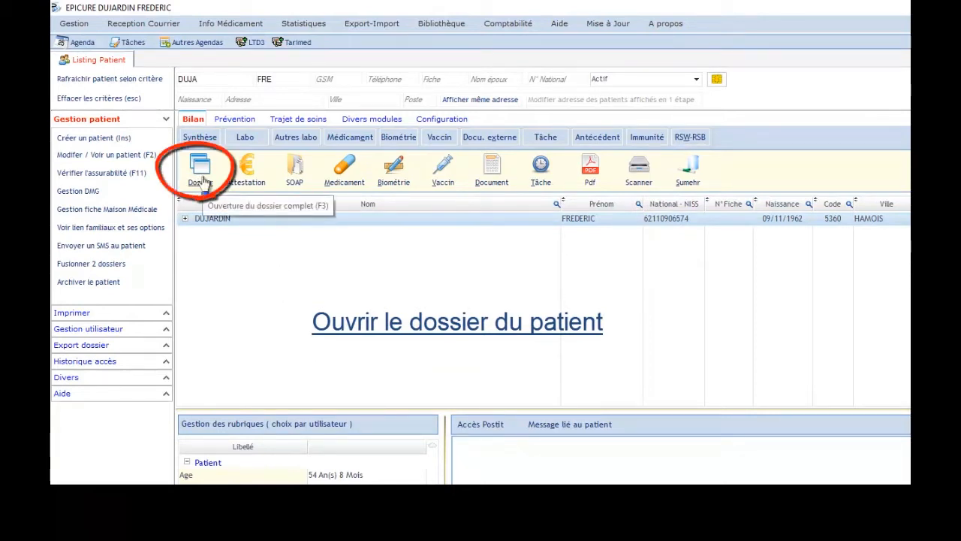
Open the patient's full record and browse its Traitement, R/ Divers and Tâche tabs
{"action": "double_click", "coordinate": [254, 221]}
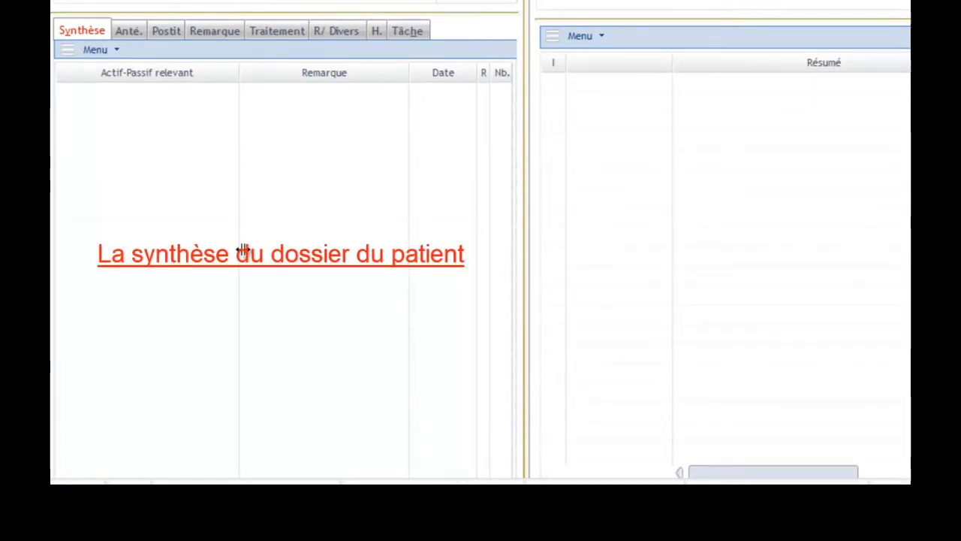
{"action": "left_click", "coordinate": [275, 34]}
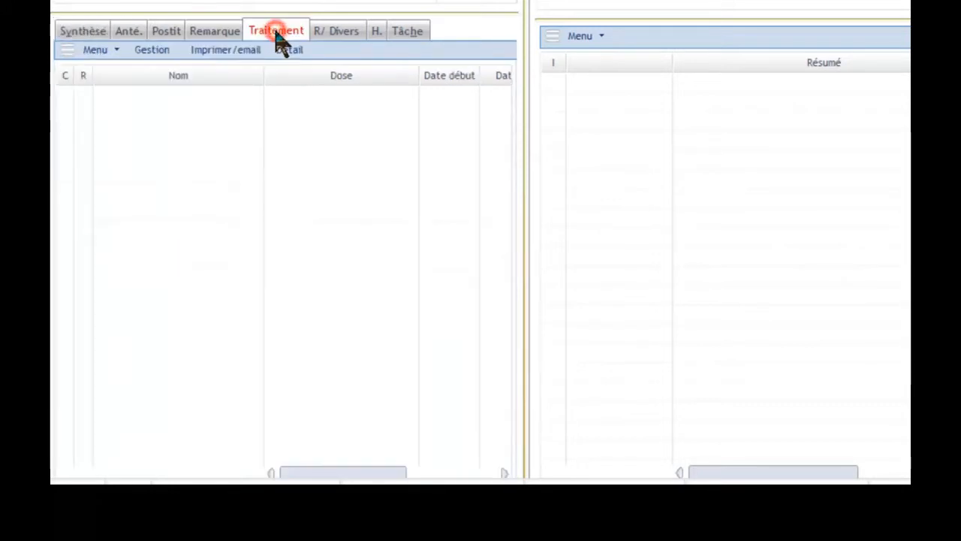
{"action": "left_click", "coordinate": [333, 31]}
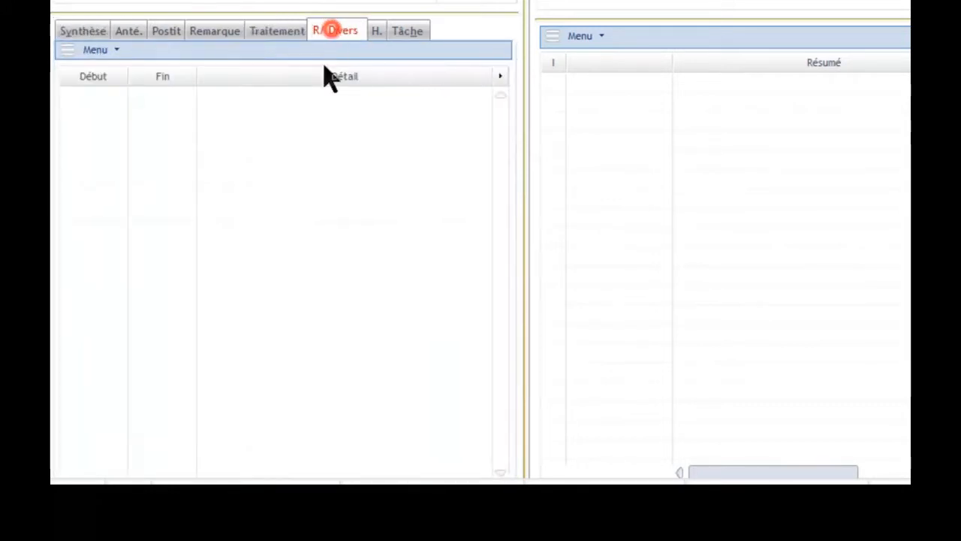
{"action": "left_click", "coordinate": [407, 34]}
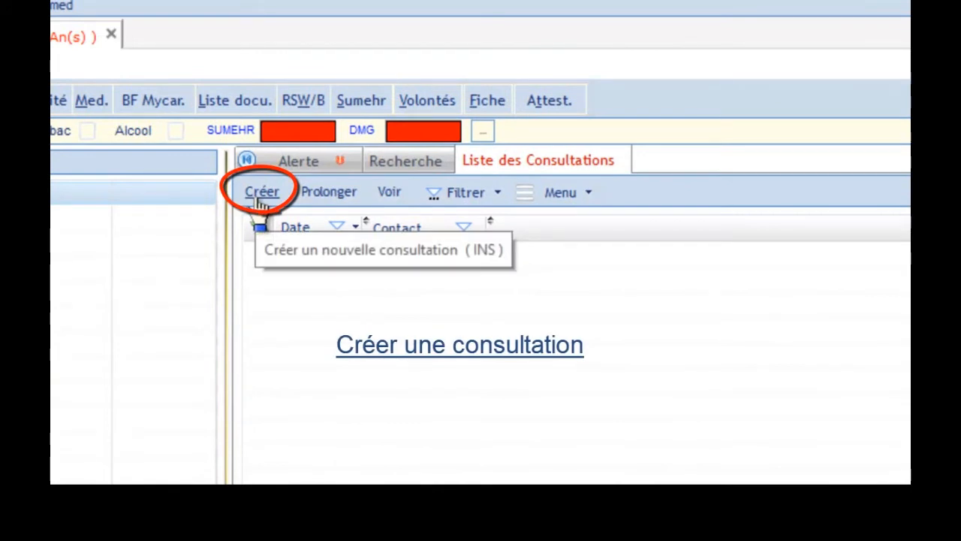
Create a new consultation and enter 'toux grasse' as the reason for the visit
{"action": "left_click", "coordinate": [259, 197]}
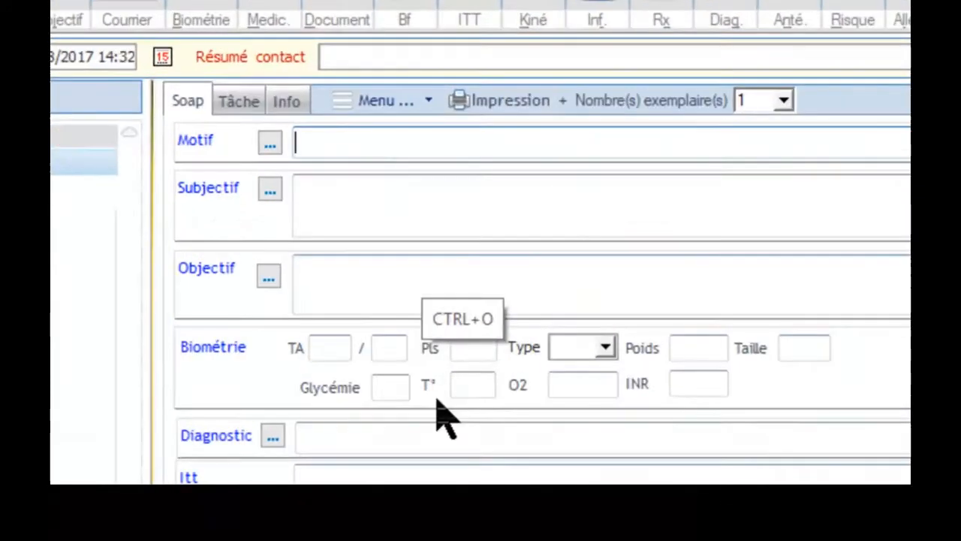
{"action": "type", "text": "toux grasse"}
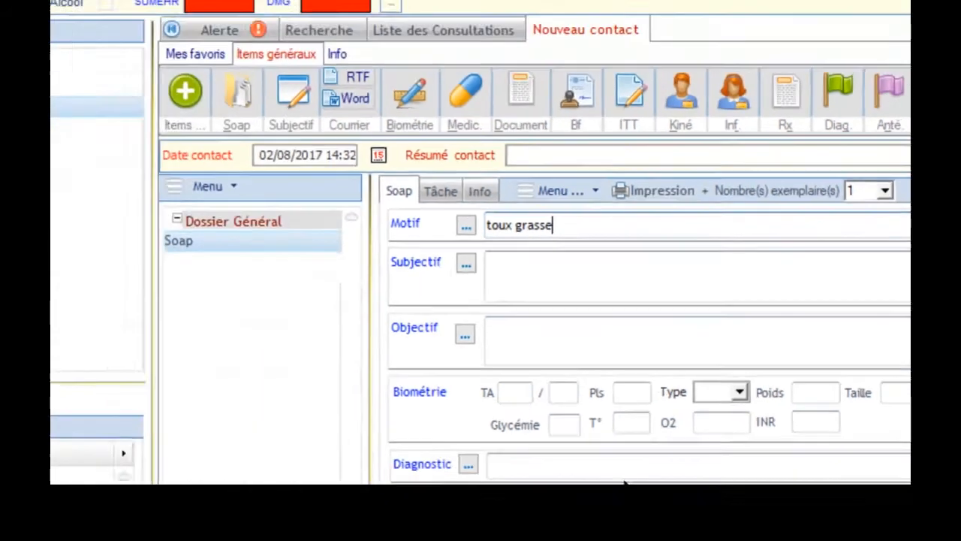
Open the subjective notes editor, paste 'rhume depuis 3 jours' and add 'et tou'
{"action": "key", "text": "Tab"}
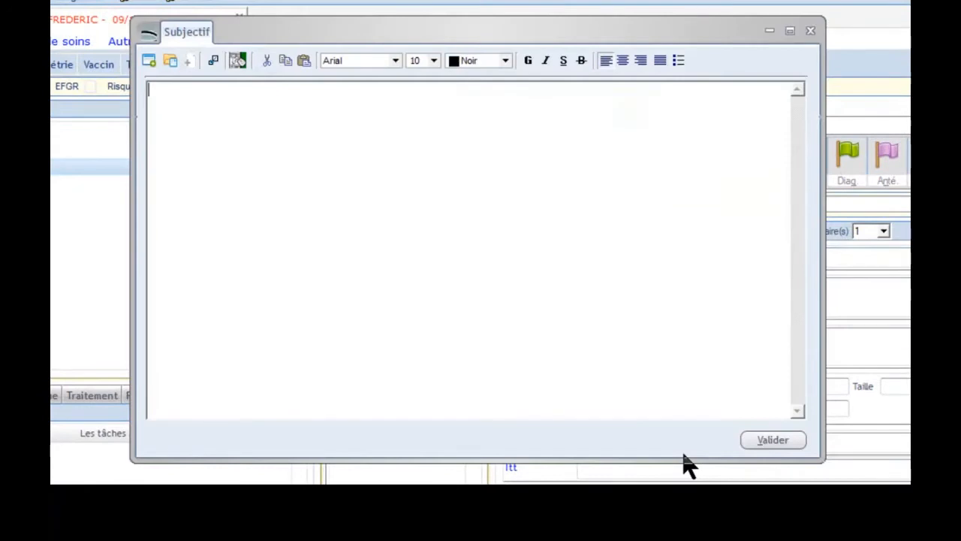
{"action": "type", "text": "rhume depuis 3 jours"}
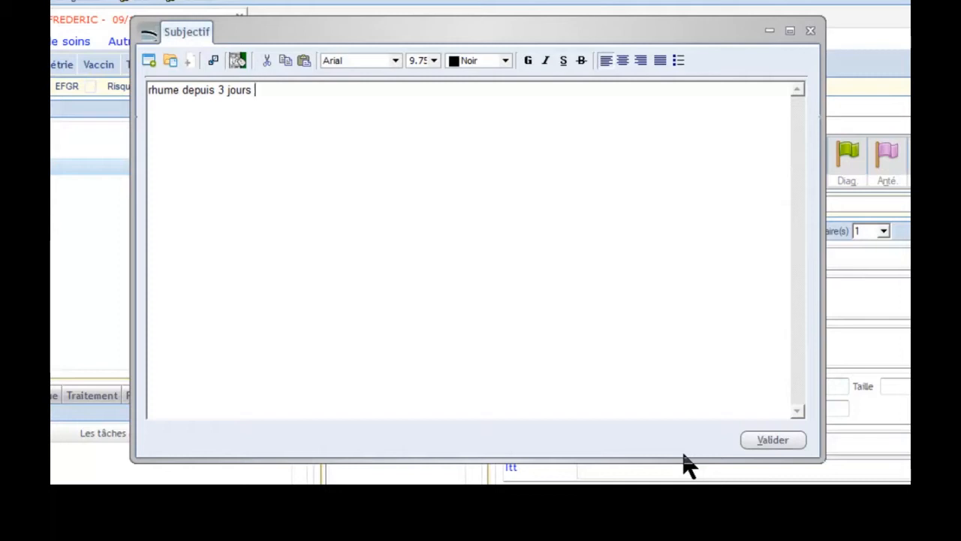
{"action": "type", "text": "et tou"}
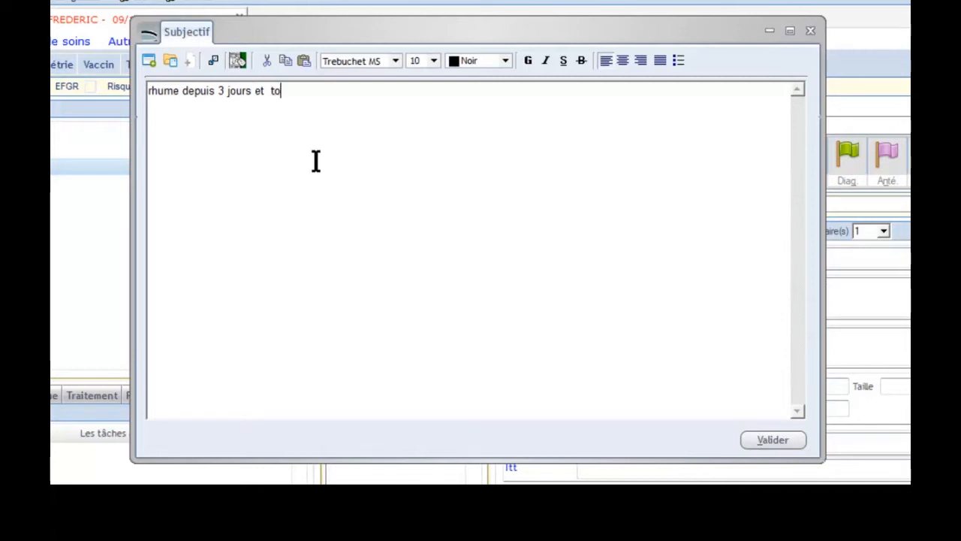
Expand the keyword 'tou' into 'toux grasse, productive (expectorations jaunes),' in the subjective notes
{"action": "key", "text": "F9"}
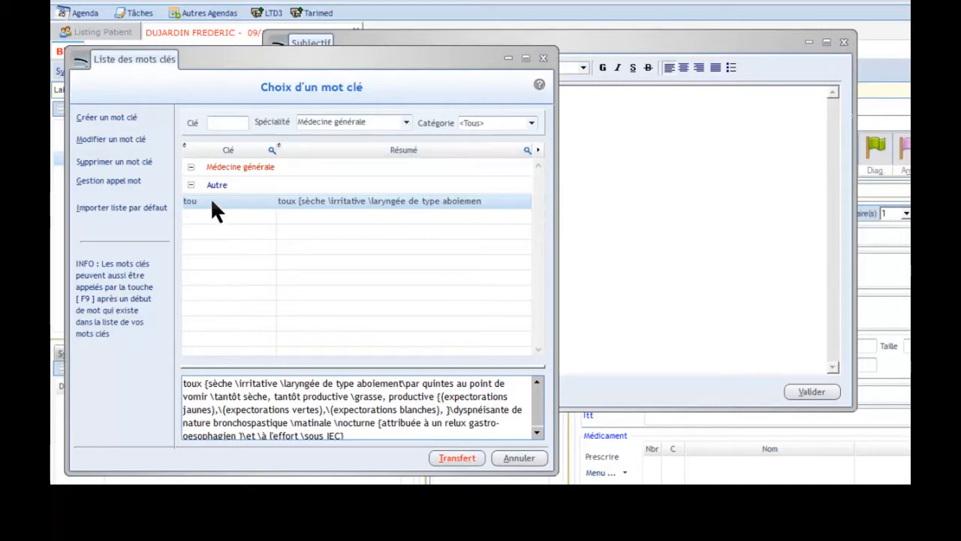
{"action": "left_click", "coordinate": [457, 458]}
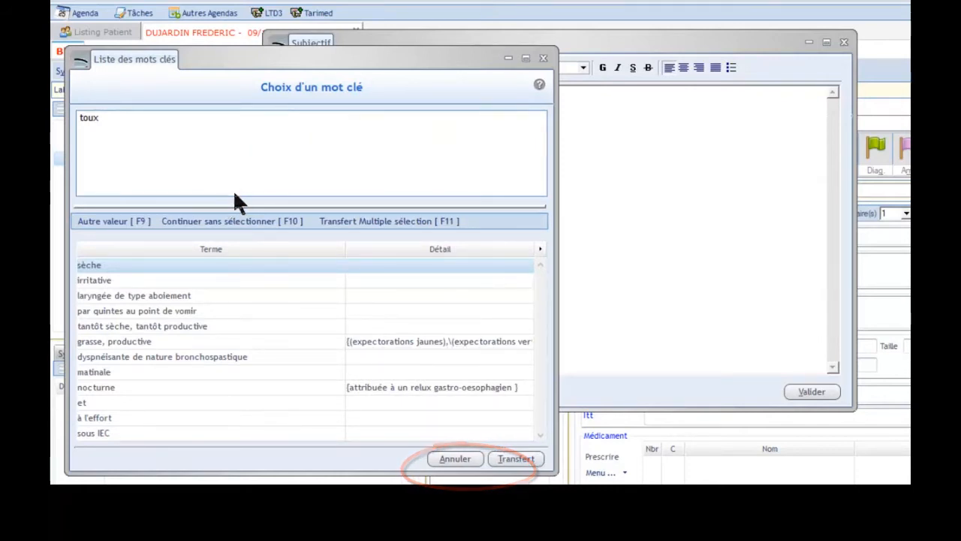
{"action": "left_click", "coordinate": [136, 344]}
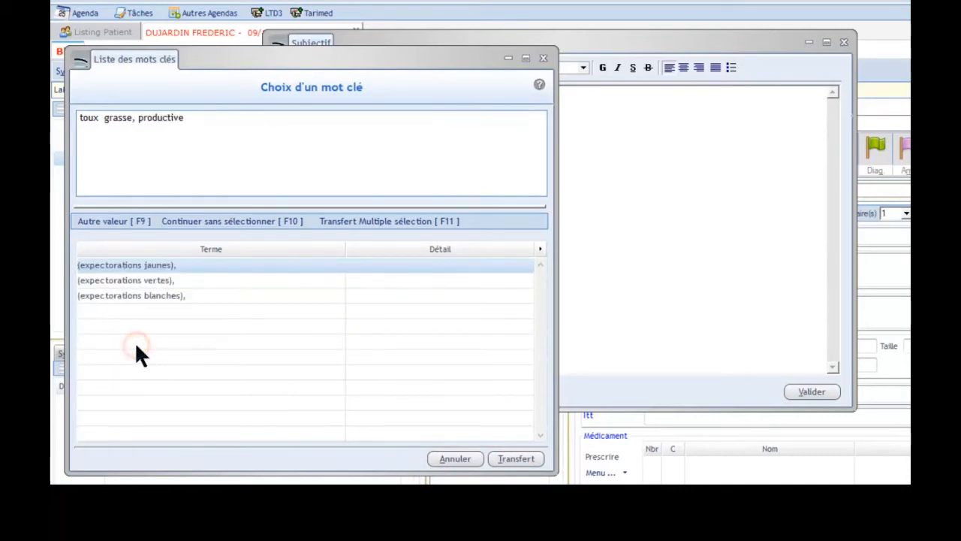
{"action": "left_click", "coordinate": [141, 265]}
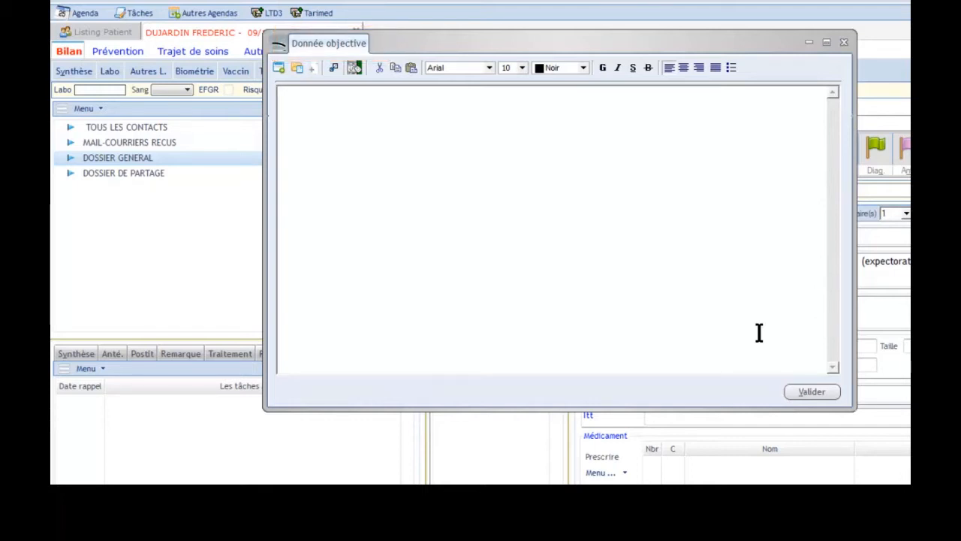
In the objective notes, expand the keyword 'aus' into 'auscultation CP crépitants base D' and validate
{"action": "type", "text": "aus"}
{"action": "key", "text": "F9"}
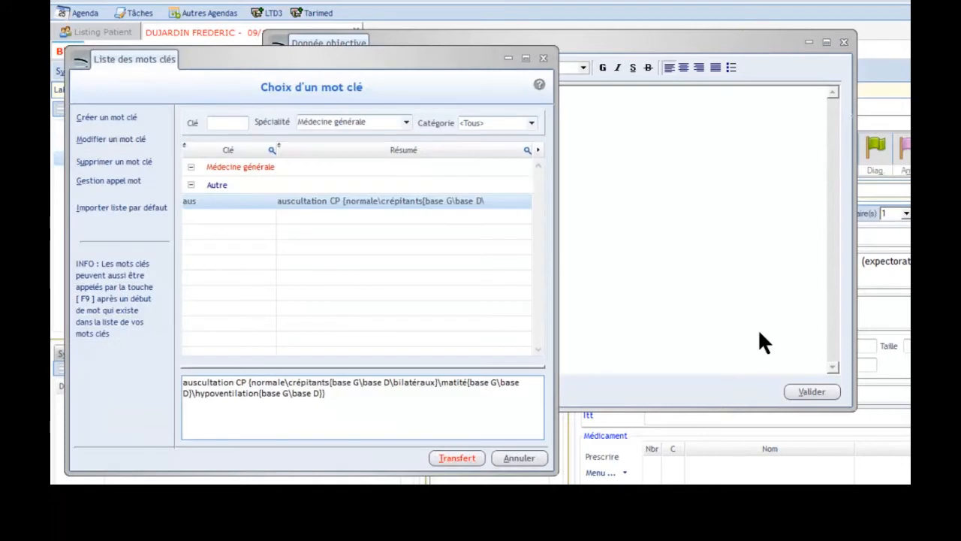
{"action": "double_click", "coordinate": [316, 204]}
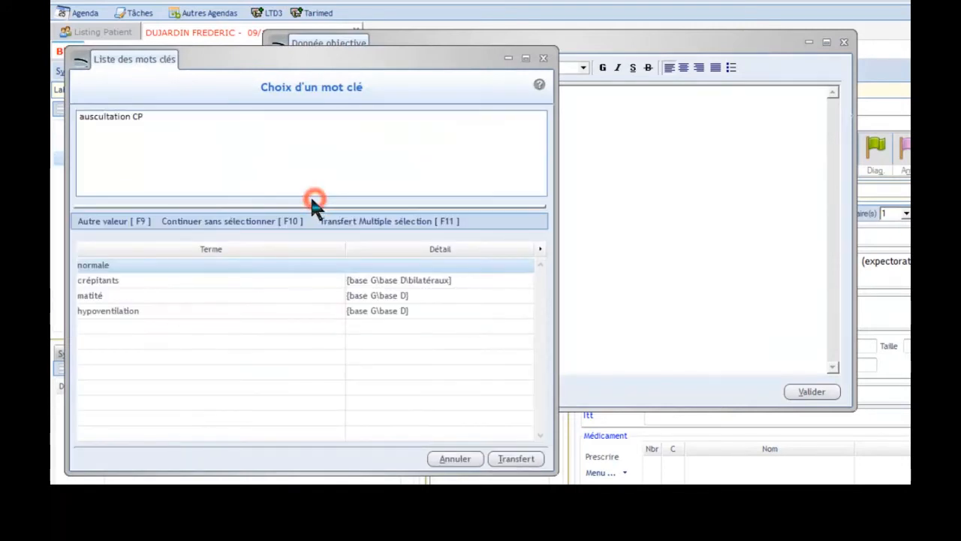
{"action": "double_click", "coordinate": [180, 281]}
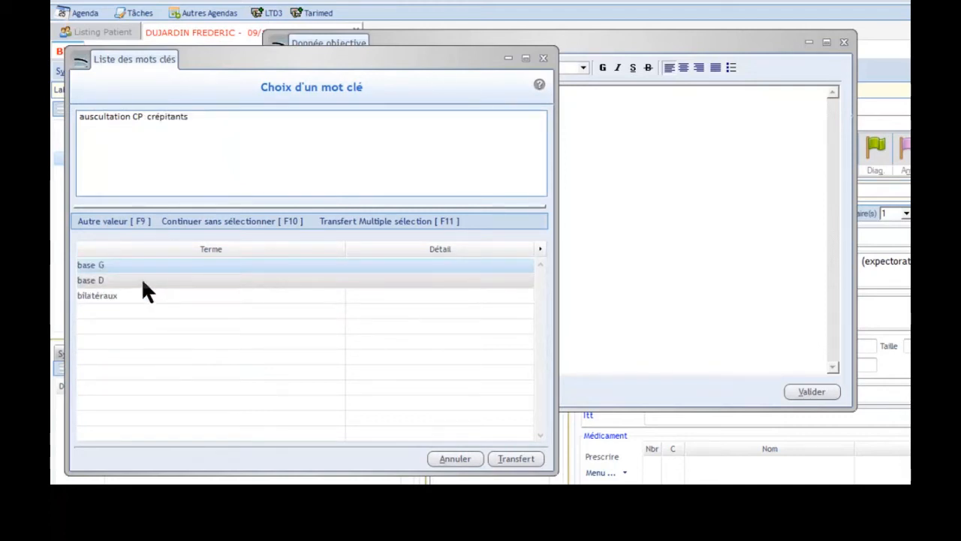
{"action": "double_click", "coordinate": [143, 281]}
{"action": "left_click", "coordinate": [824, 393]}
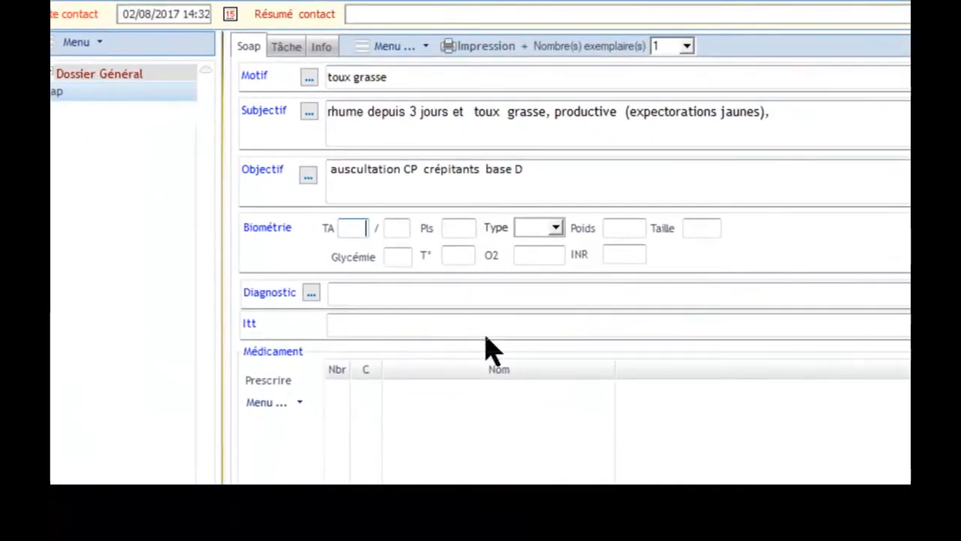
Enter blood pressure 140/80, pulse 110 and temperature 96,0 in the biometrics
{"action": "type", "text": "110"}
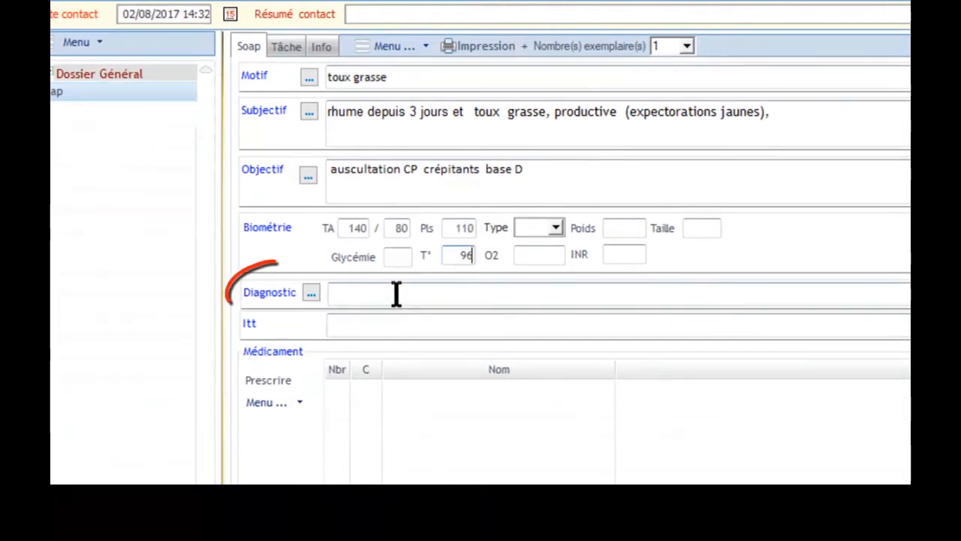
Code the diagnosis as bronchopneumonie by searching 'bronc' in the ICD-IBUI terms, transfer it, and mark it relevant
{"action": "left_click", "coordinate": [396, 294]}
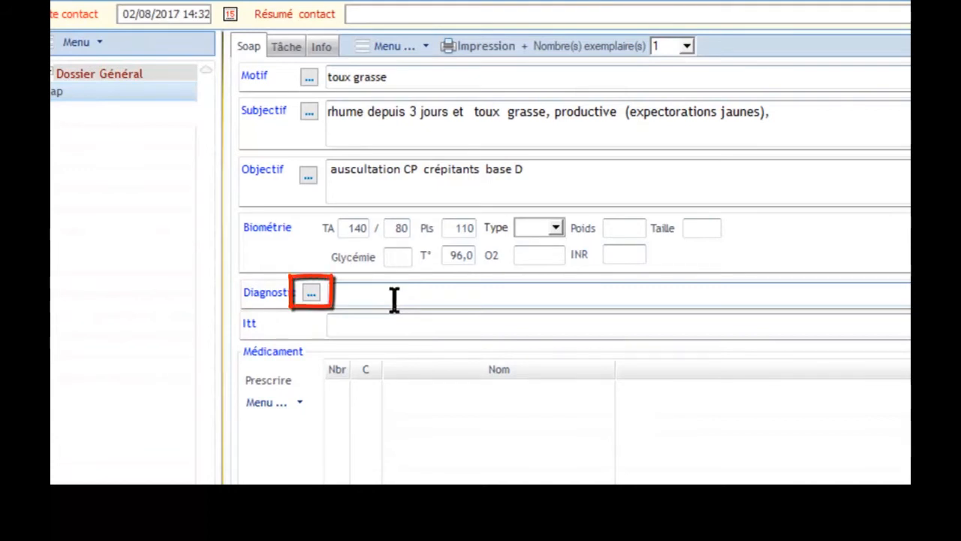
{"action": "left_click", "coordinate": [311, 294]}
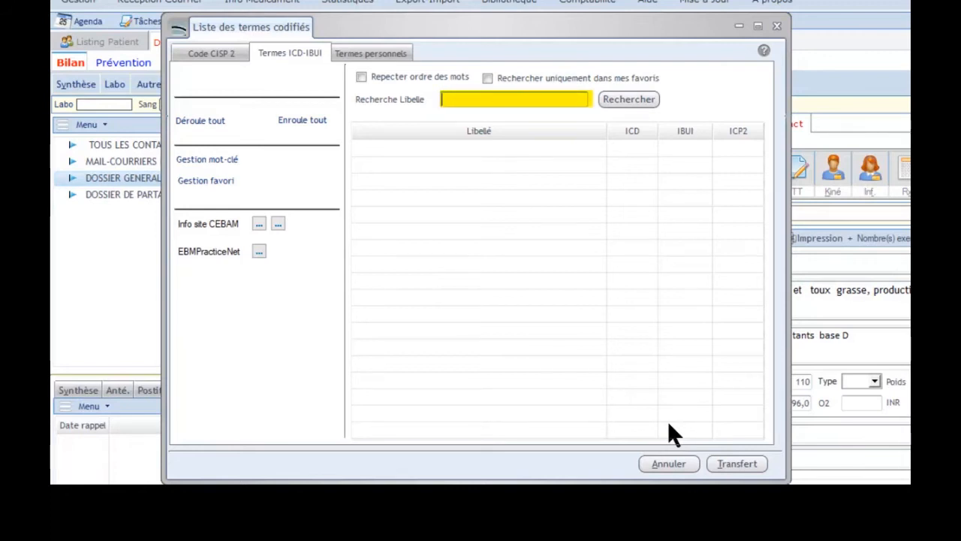
{"action": "type", "text": "bron"}
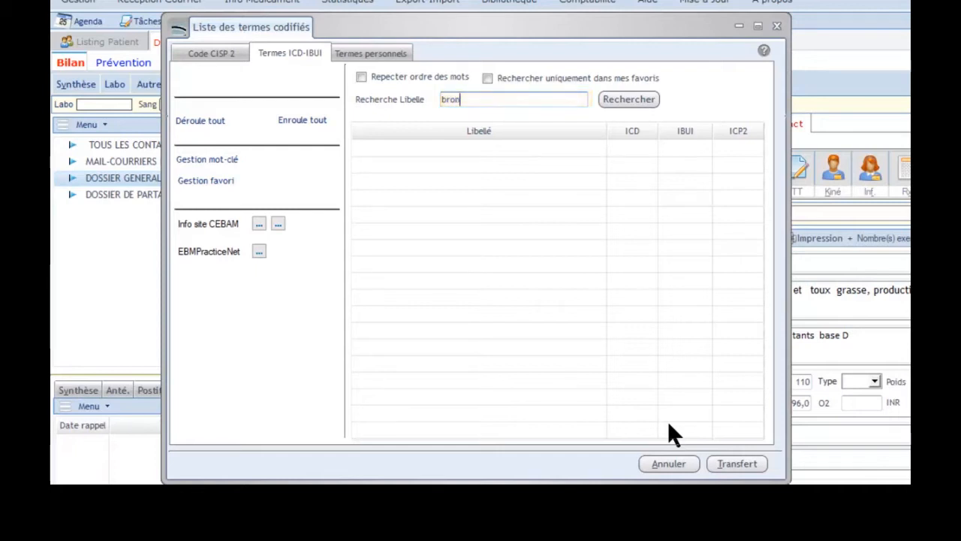
{"action": "type", "text": "c"}
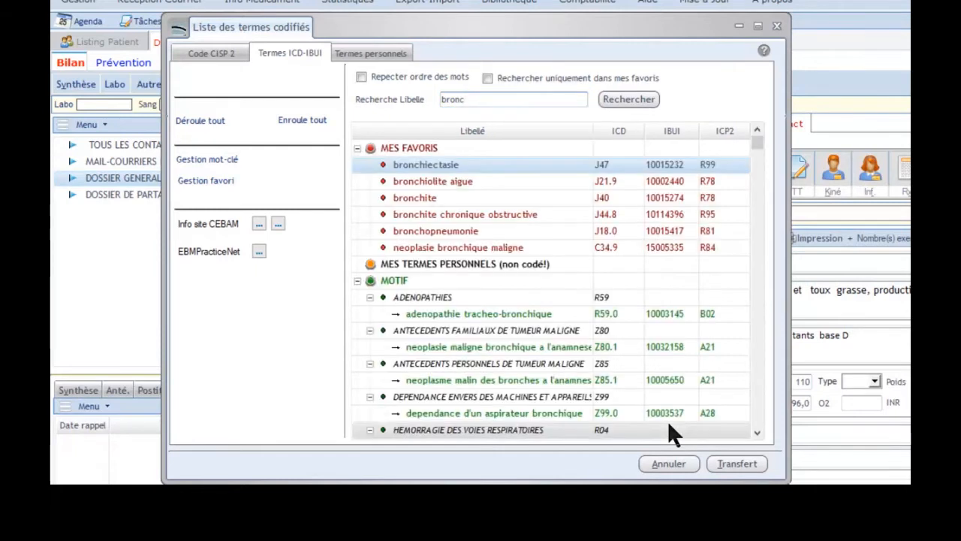
{"action": "mouse_move", "coordinate": [757, 138]}
{"action": "left_mouse_down"}
{"action": "mouse_move", "coordinate": [763, 450]}
{"action": "mouse_move", "coordinate": [762, 124]}
{"action": "left_mouse_up"}
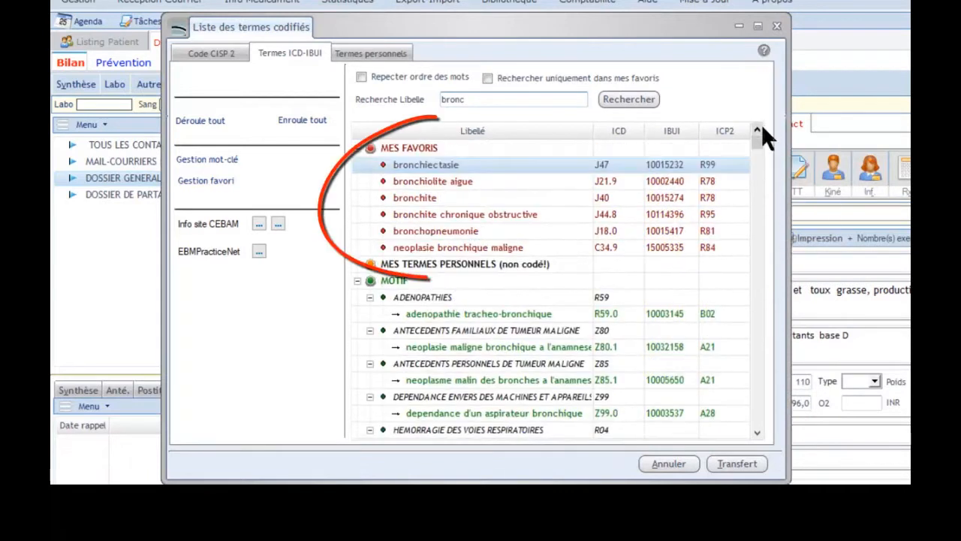
{"action": "left_click", "coordinate": [455, 232]}
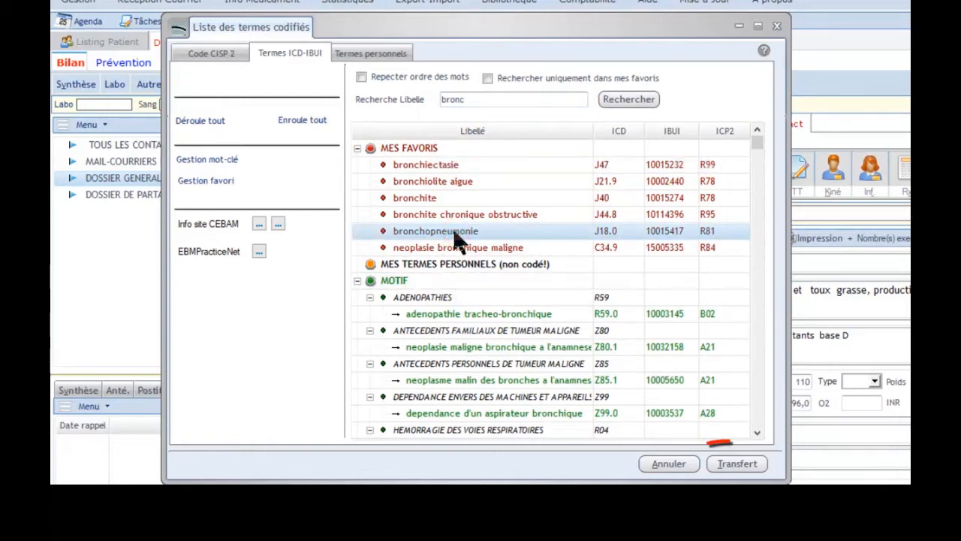
{"action": "left_click", "coordinate": [740, 464]}
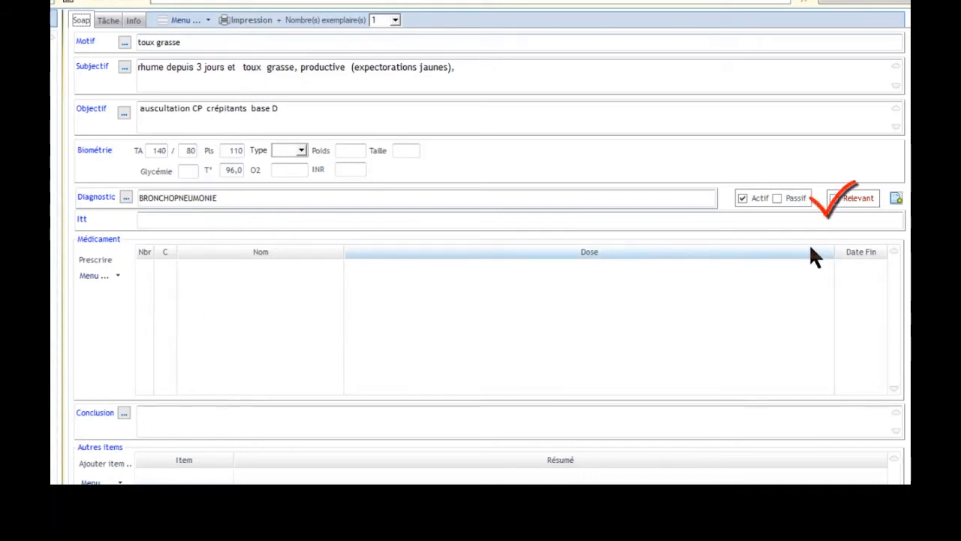
{"action": "left_click", "coordinate": [836, 204]}
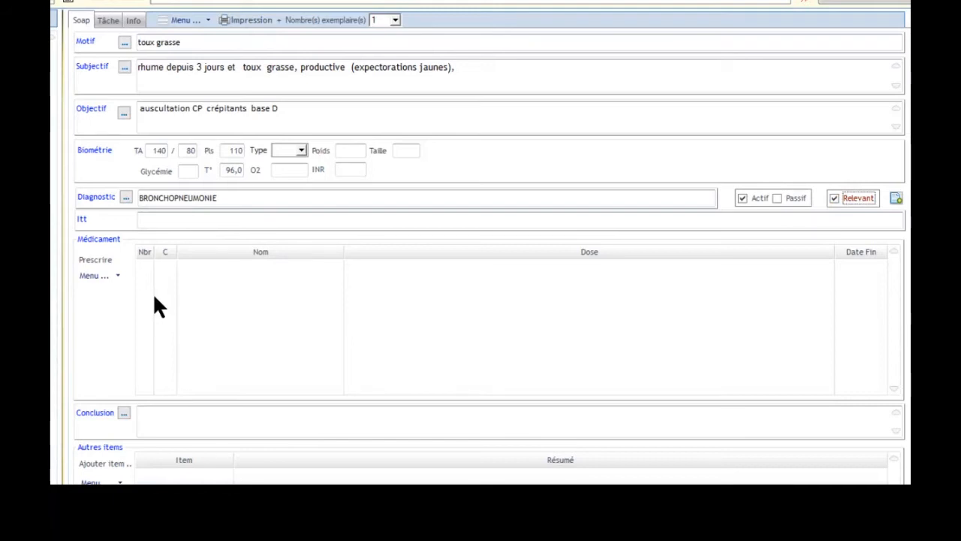
Fill in an ITT certificate for incapacity to work due to illness for 6 days and validate it
{"action": "left_click", "coordinate": [142, 225]}
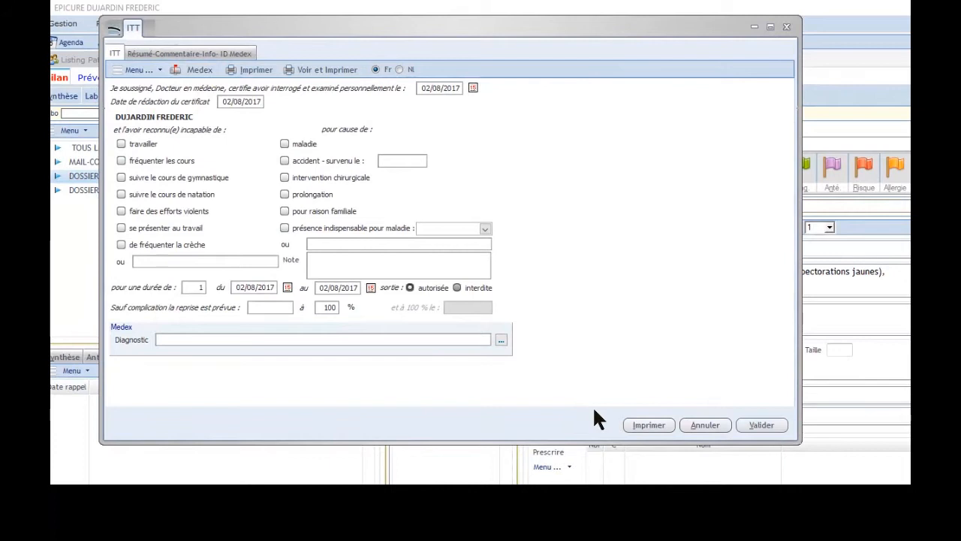
{"action": "left_click", "coordinate": [122, 145]}
{"action": "left_click", "coordinate": [286, 144]}
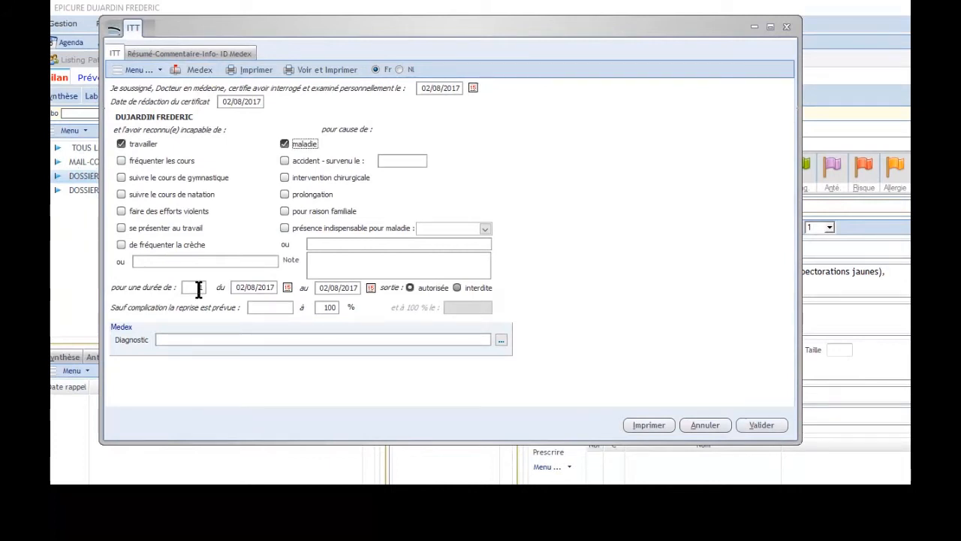
{"action": "left_click_drag", "start_coordinate": [198, 289], "coordinate": [225, 290]}
{"action": "type", "text": "6"}
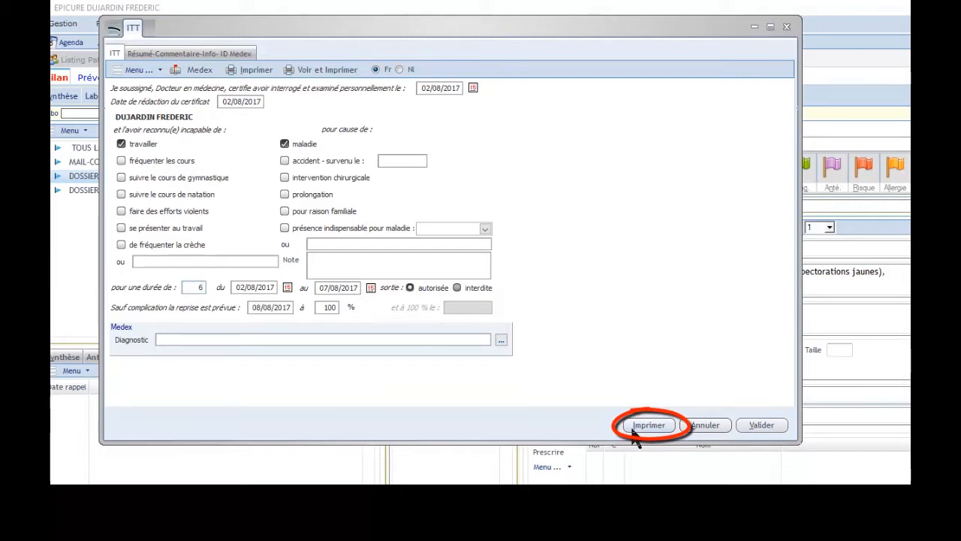
{"action": "left_click", "coordinate": [760, 426]}
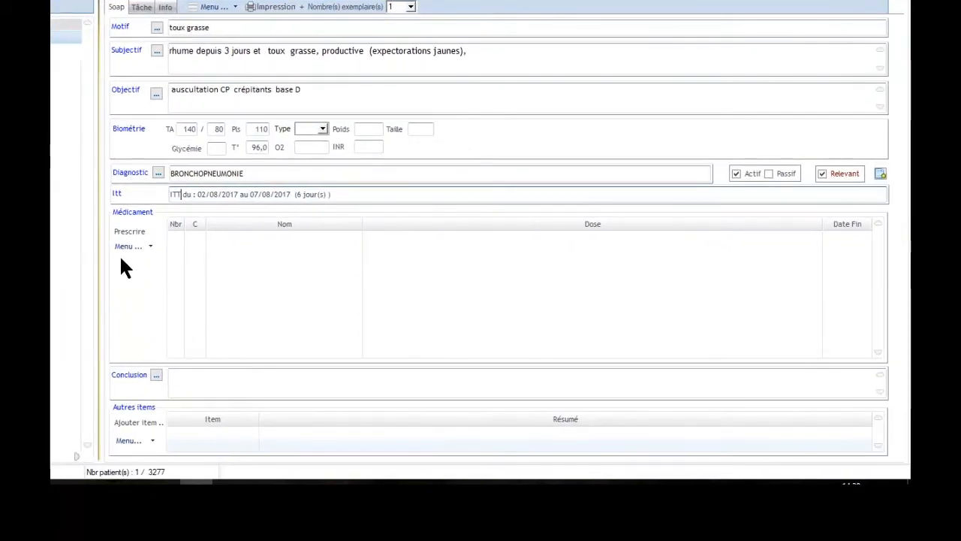
Open the medication prescription, search 'AMOX', include group equivalents, and prescribe AMOXICLAV MYLAN 875/125 COMPR. PELLIC. 20X
{"action": "left_click", "coordinate": [130, 233]}
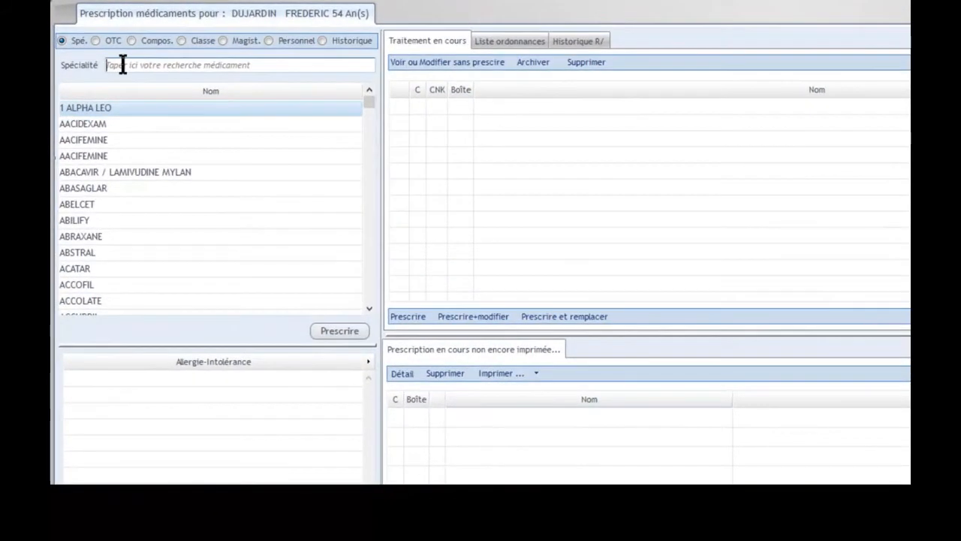
{"action": "left_click", "coordinate": [122, 65]}
{"action": "type", "text": "AM"}
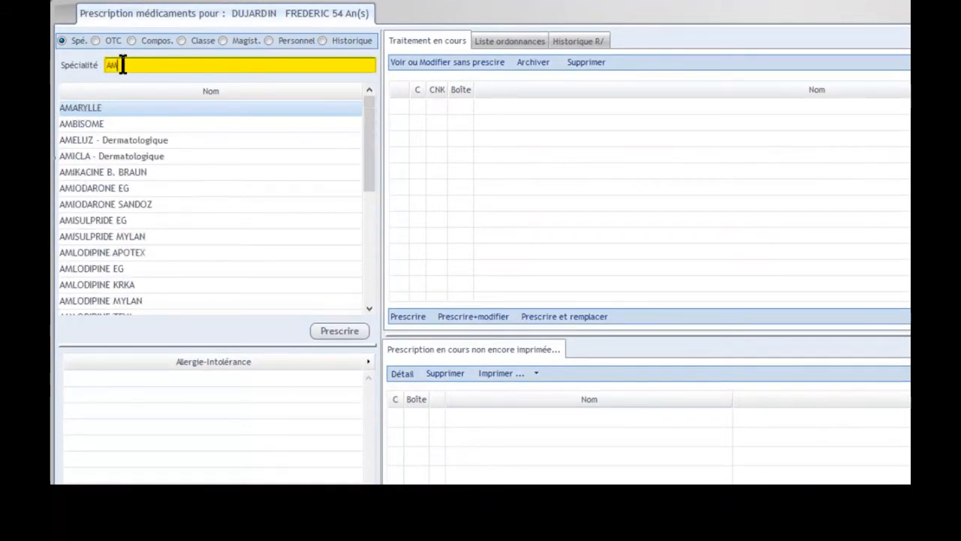
{"action": "type", "text": "OX"}
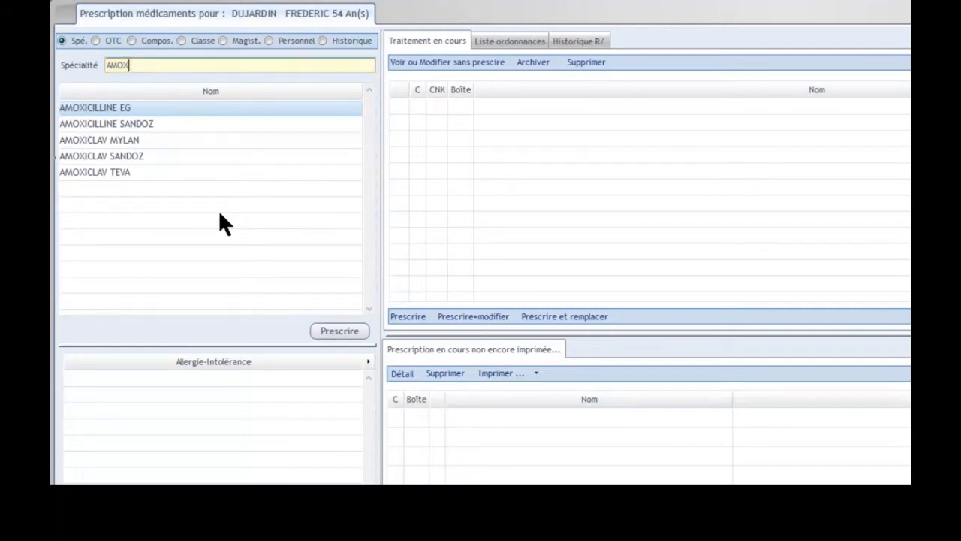
{"action": "left_click", "coordinate": [191, 157]}
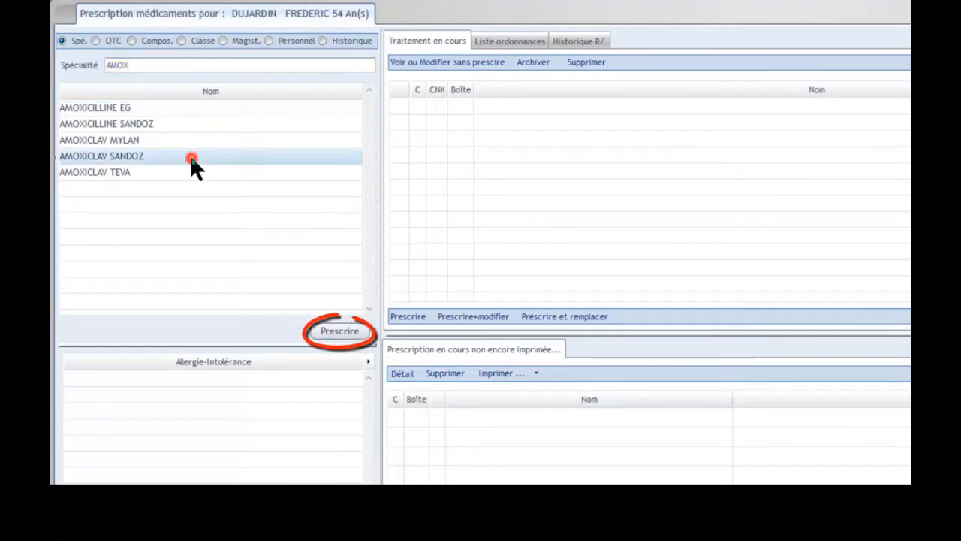
{"action": "left_click", "coordinate": [342, 330]}
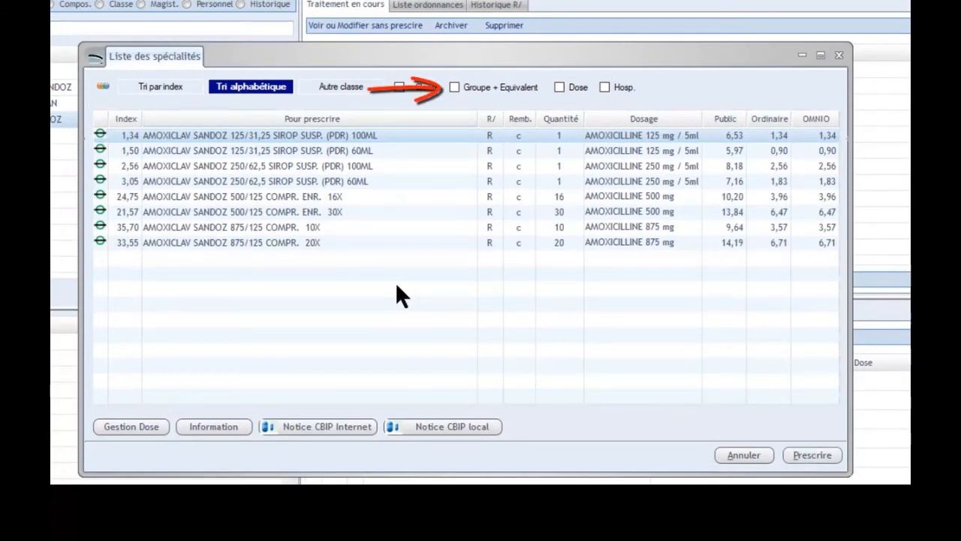
{"action": "left_click", "coordinate": [455, 88]}
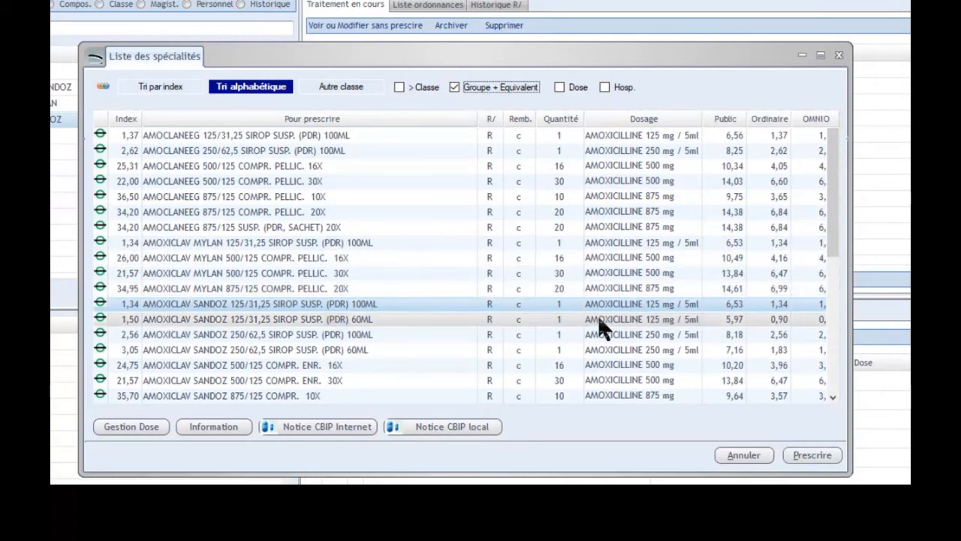
{"action": "left_click", "coordinate": [359, 288]}
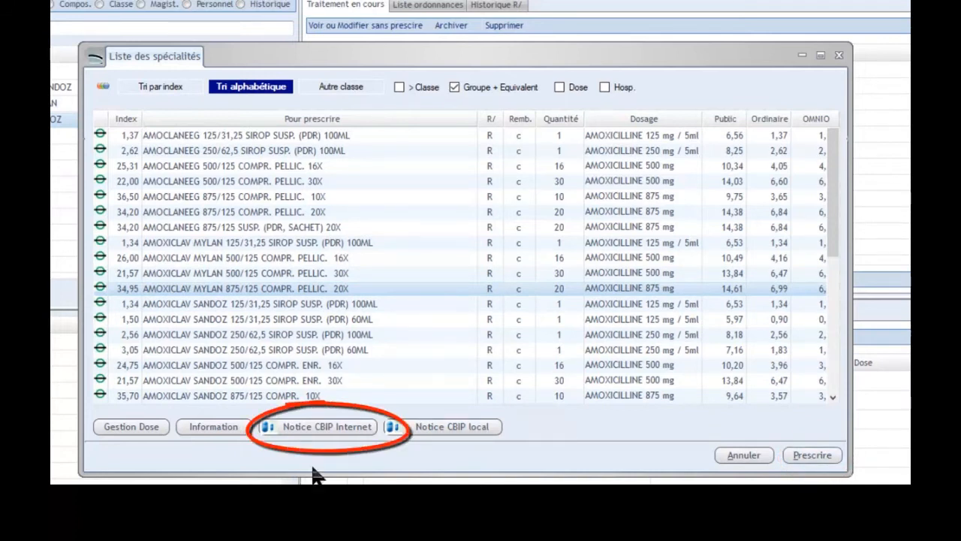
{"action": "left_click", "coordinate": [807, 452]}
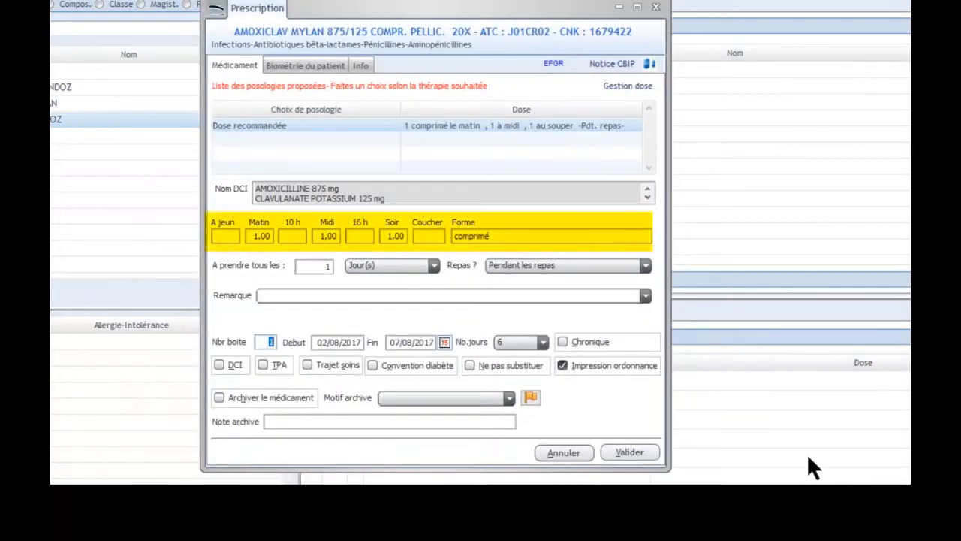
Remove the midday dose, keep a 10-day duration, and validate the amoxiclav prescription
{"action": "left_click", "coordinate": [329, 236]}
{"action": "key", "text": "BackSpace"}
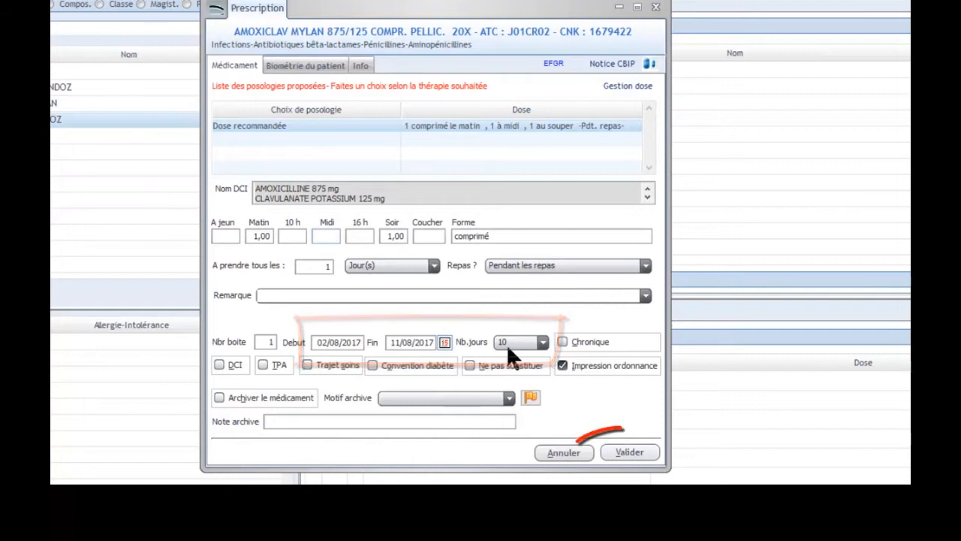
{"action": "left_click", "coordinate": [631, 452]}
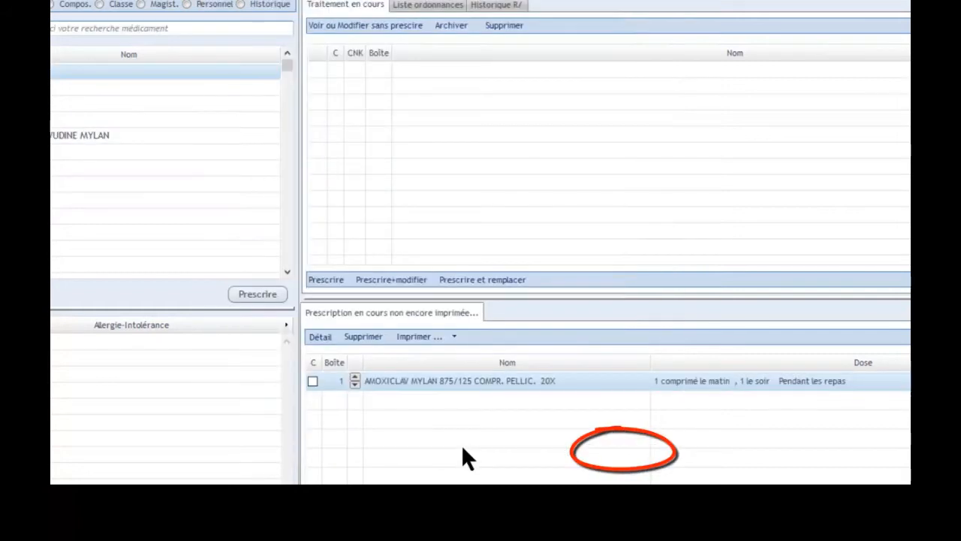
Search 'ACET' and prescribe ACETYLCYSTEINE EG effervescent 600 mg with the proposed morning dose
{"action": "type", "text": "ACET"}
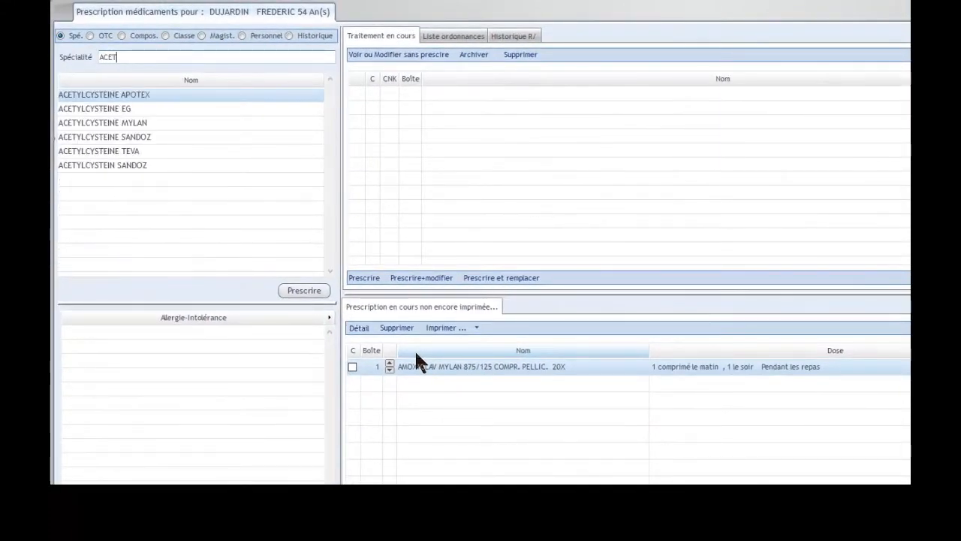
{"action": "left_click", "coordinate": [192, 111]}
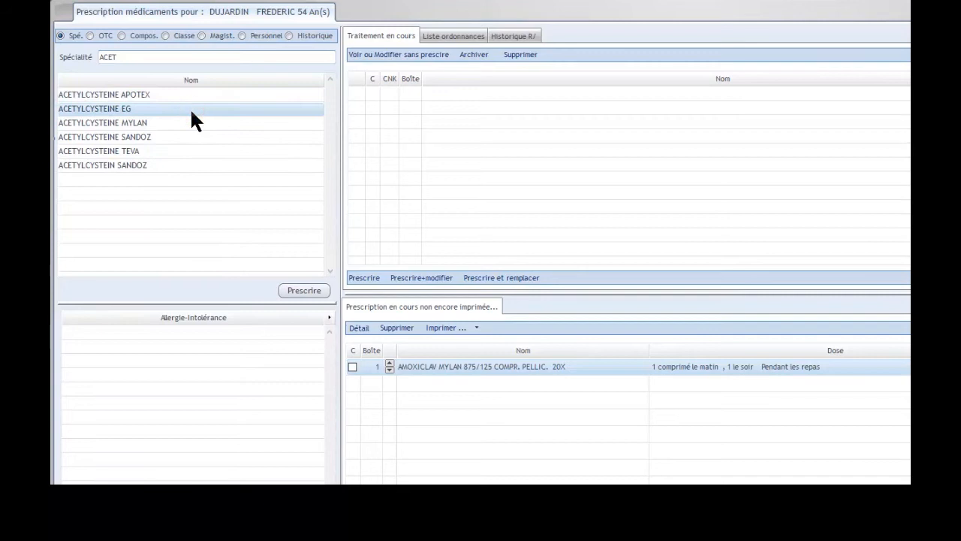
{"action": "double_click", "coordinate": [192, 111]}
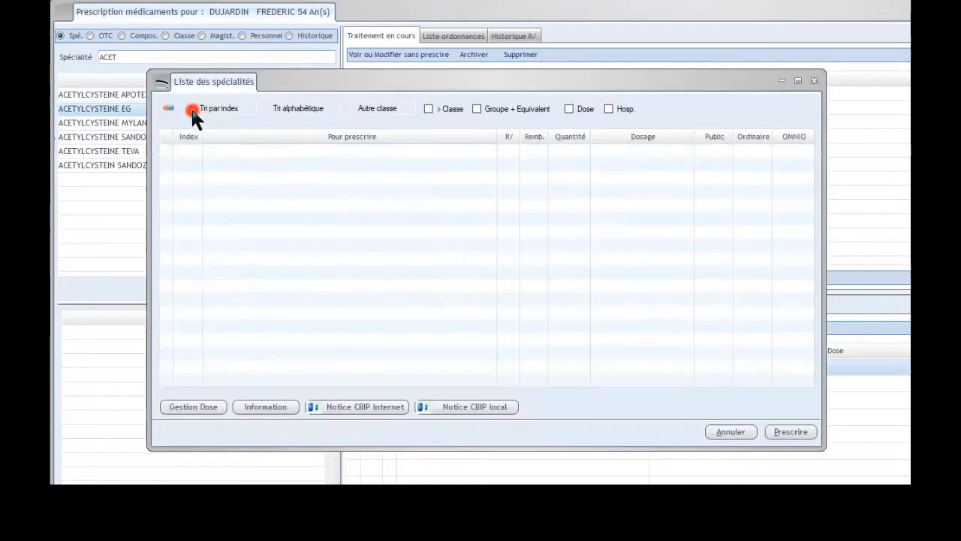
{"action": "left_click", "coordinate": [793, 434]}
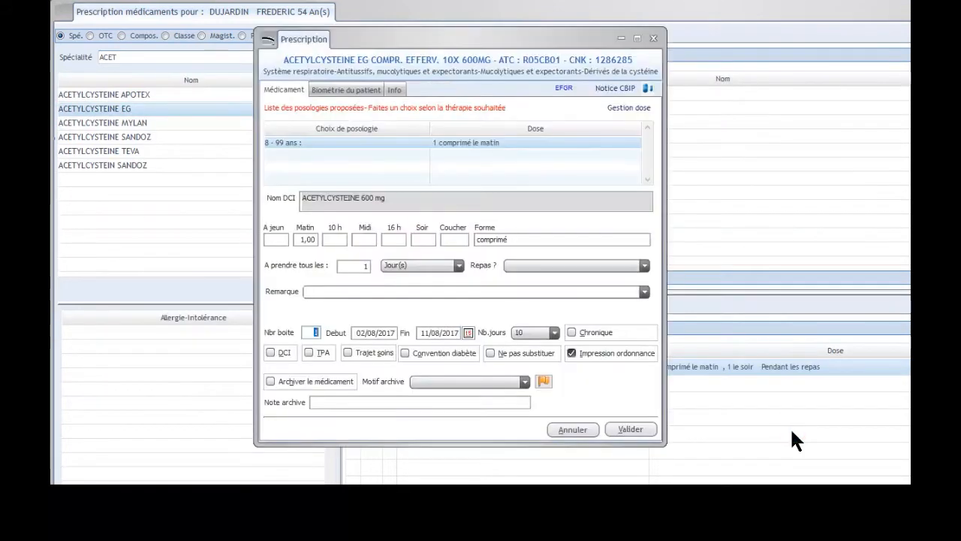
{"action": "left_click", "coordinate": [631, 429]}
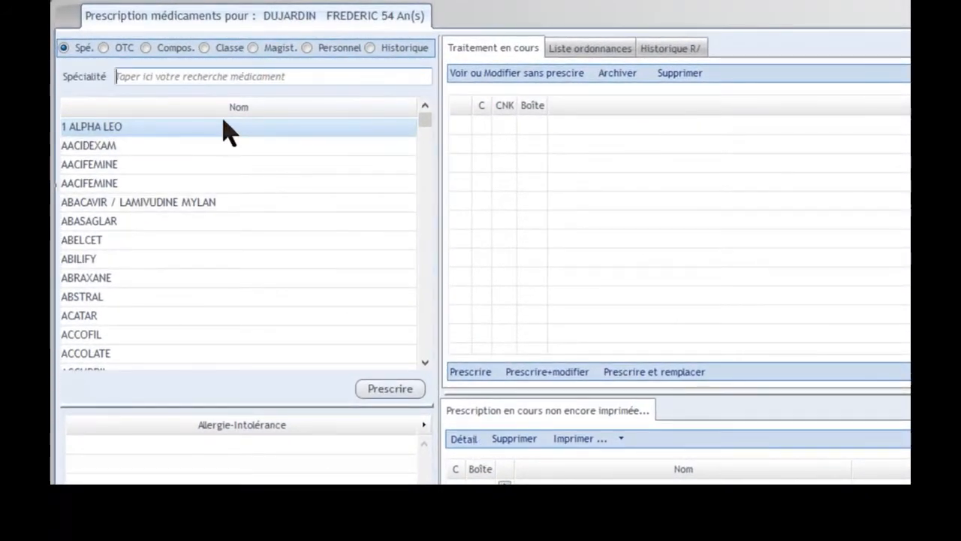
Search 'OMNIB' among OTC products, prescribe OMNIBIONTA-3 ALL DAY ENERGY COMP 90, then quit the prescription with printing
{"action": "left_click", "coordinate": [222, 78]}
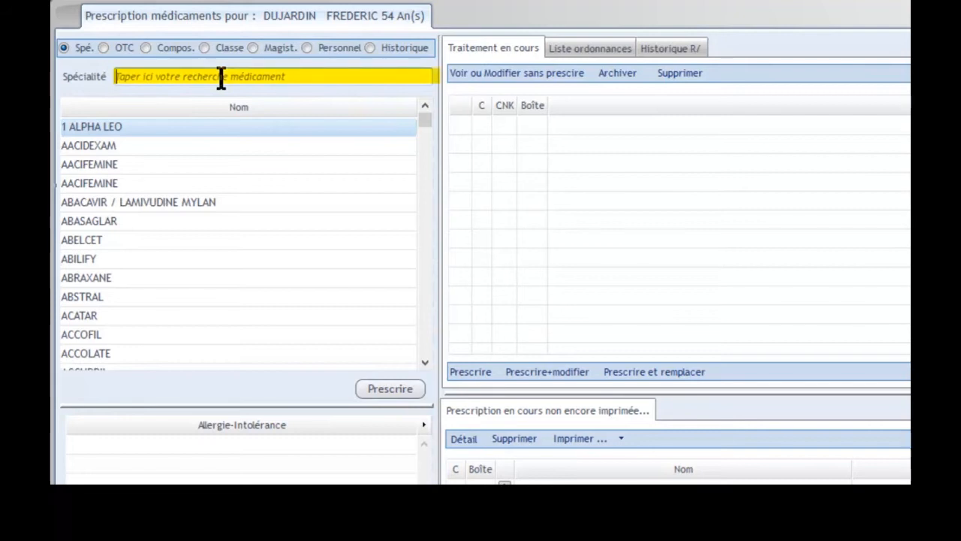
{"action": "type", "text": "OMNI"}
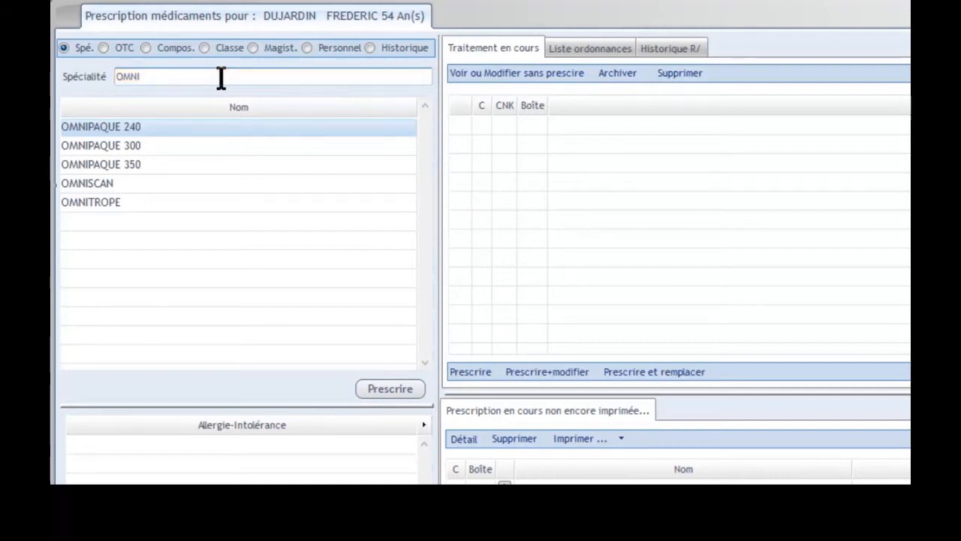
{"action": "type", "text": "O"}
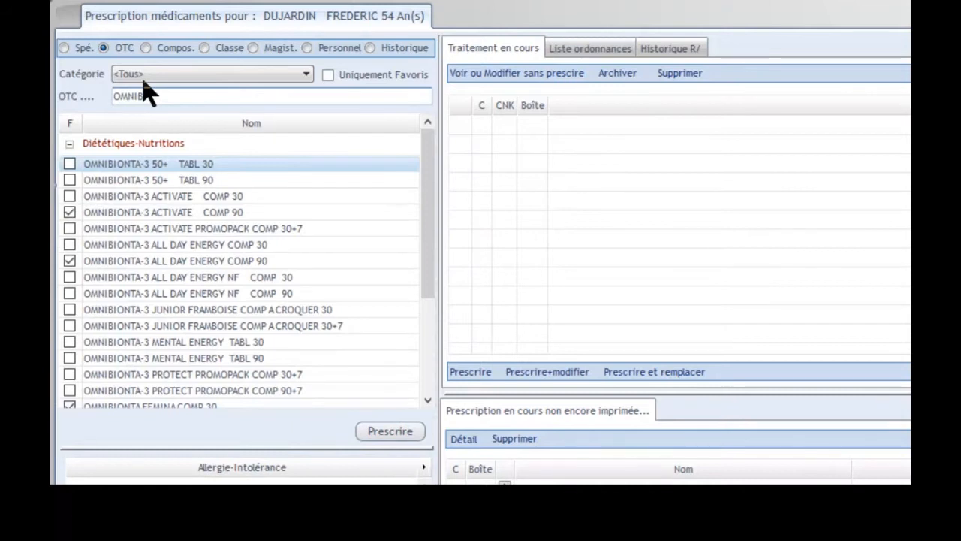
{"action": "left_click", "coordinate": [257, 264]}
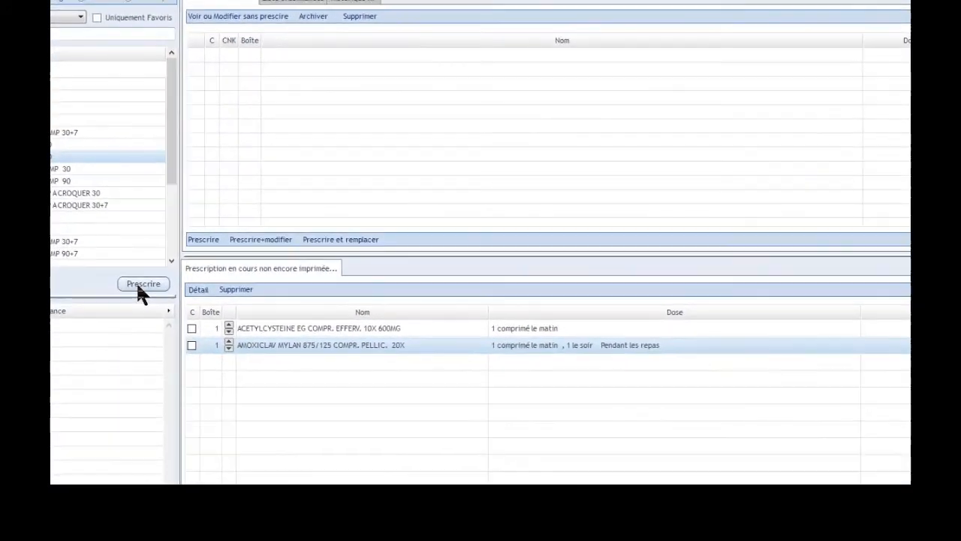
{"action": "left_click", "coordinate": [138, 284]}
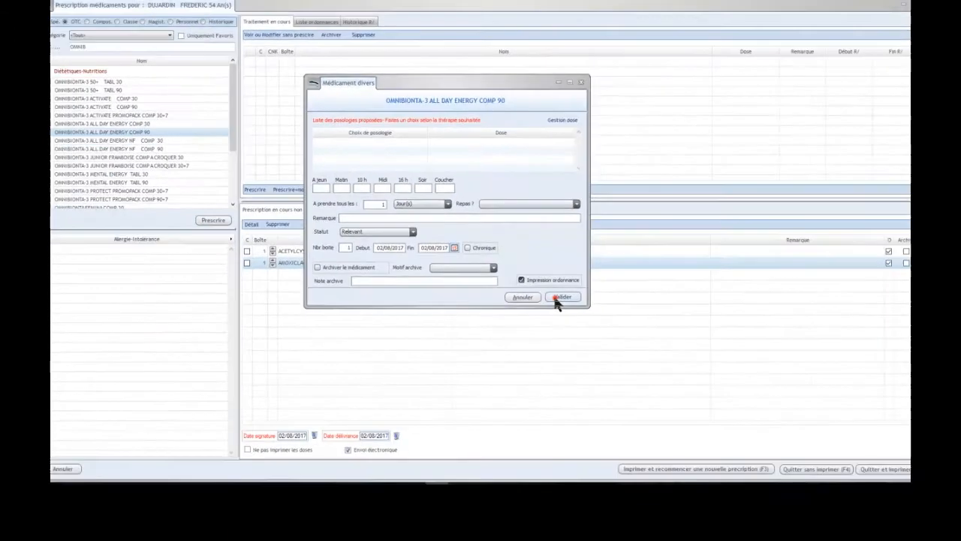
{"action": "left_click", "coordinate": [562, 297]}
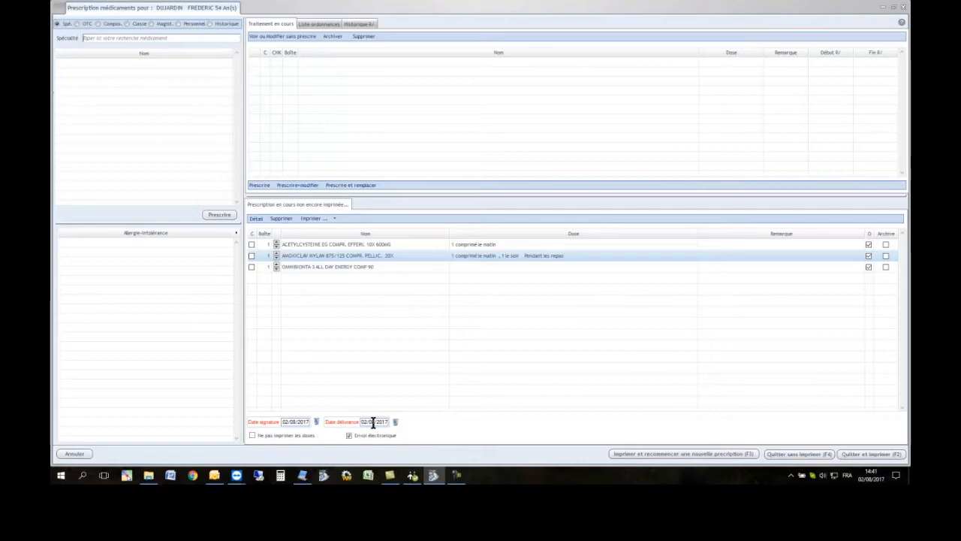
{"action": "left_click", "coordinate": [871, 454]}
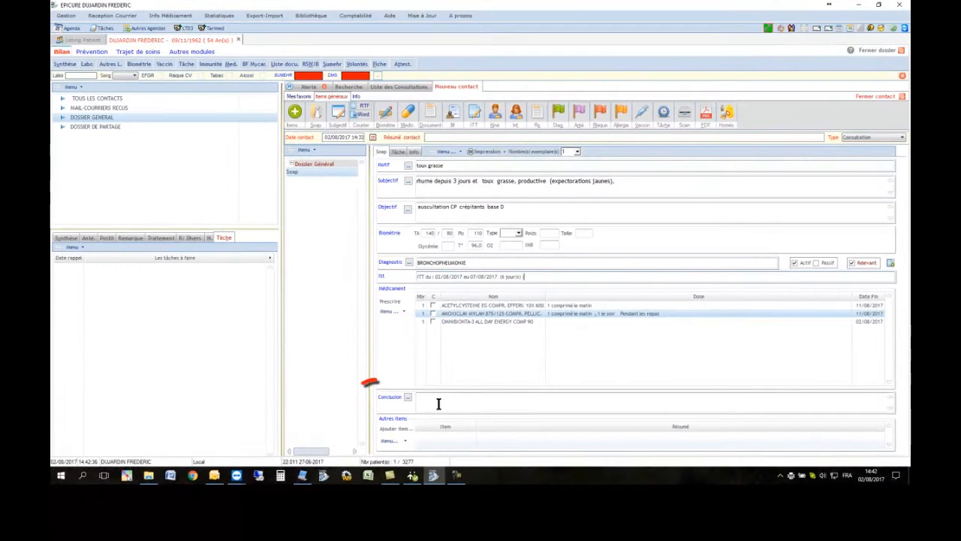
Add a new SOAP service to the current contact
{"action": "double_click", "coordinate": [433, 402]}
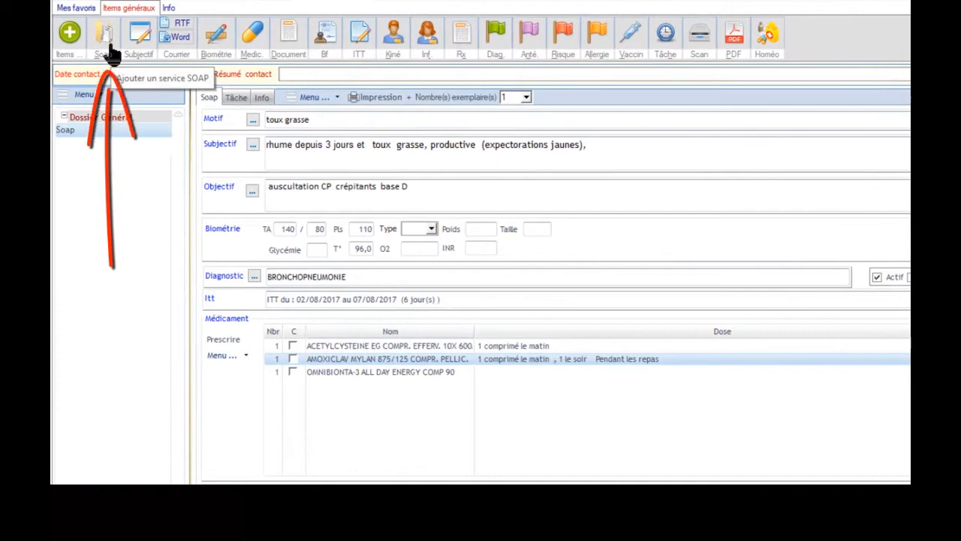
{"action": "left_click", "coordinate": [111, 45]}
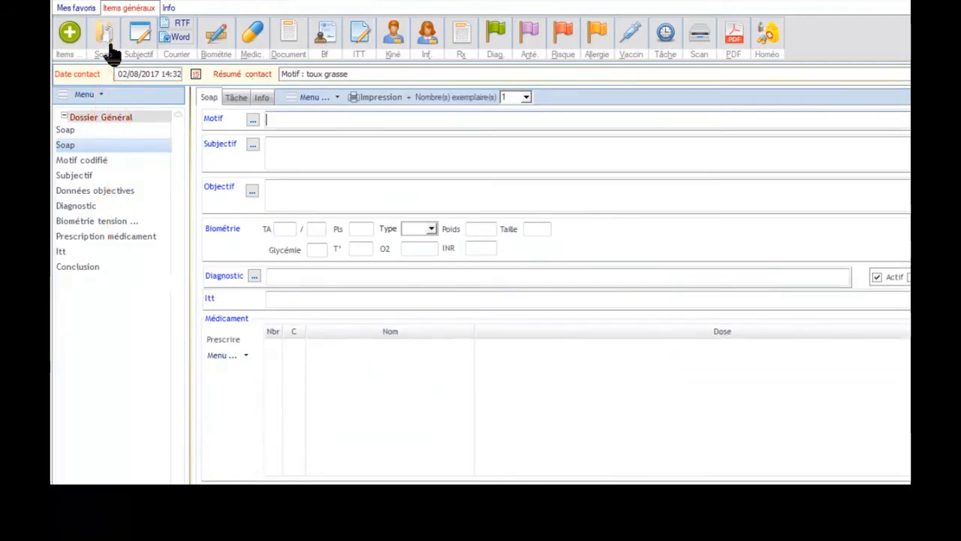
Enter 'eruption sur le bras' as the reason for contact in the new SOAP service
{"action": "left_click", "coordinate": [295, 122]}
{"action": "type", "text": "eruption sur le bras"}
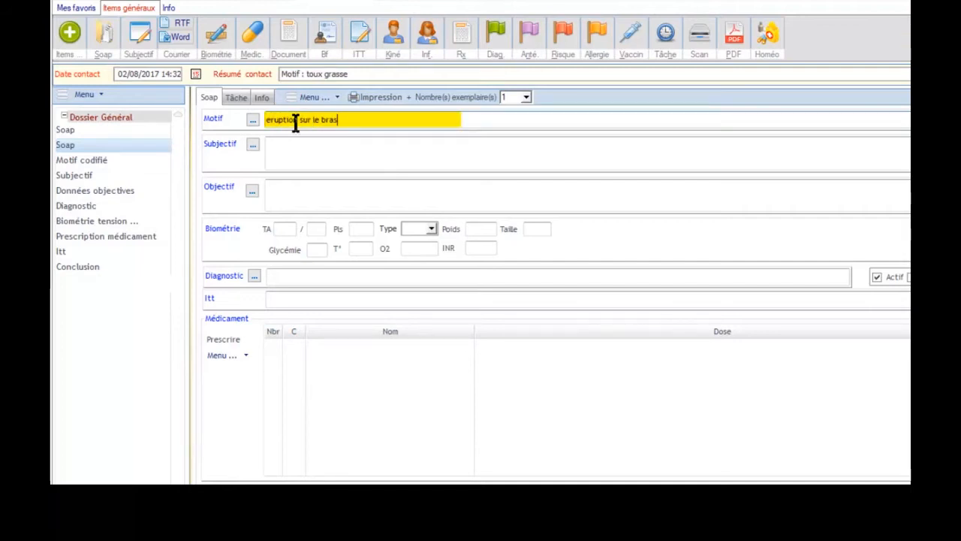
{"action": "left_click", "coordinate": [323, 155]}
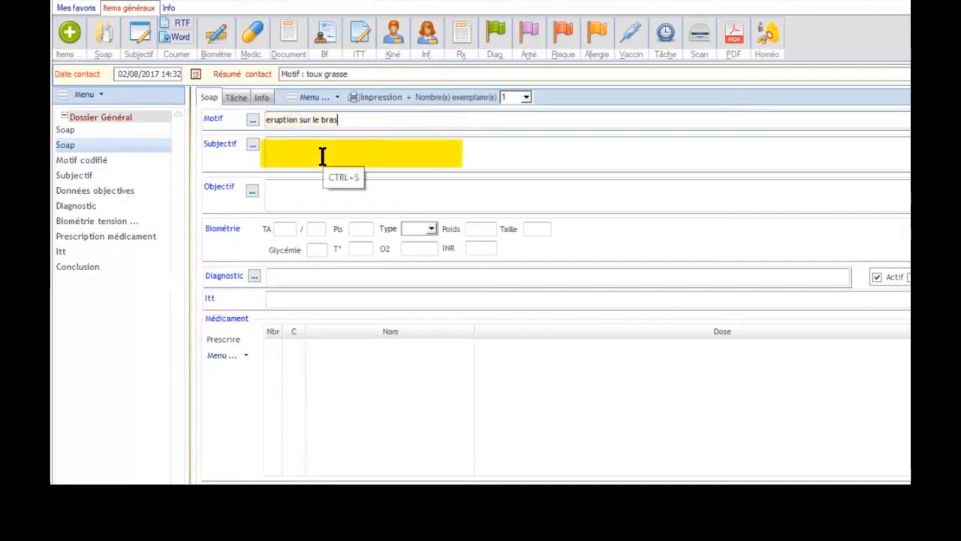
{"action": "left_click", "coordinate": [350, 199]}
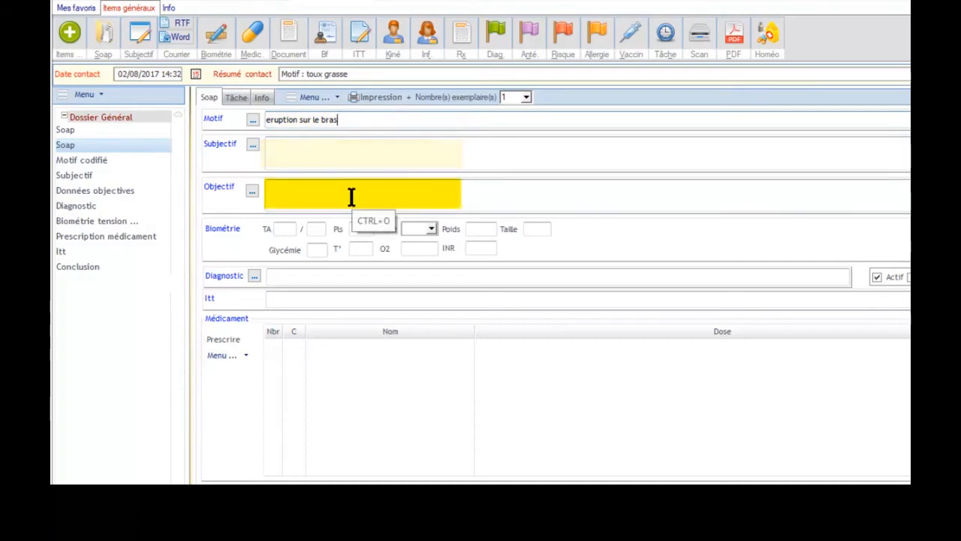
Search coded terms for 'myco' and transfer dermatomycose as the diagnosis
{"action": "left_click", "coordinate": [256, 277]}
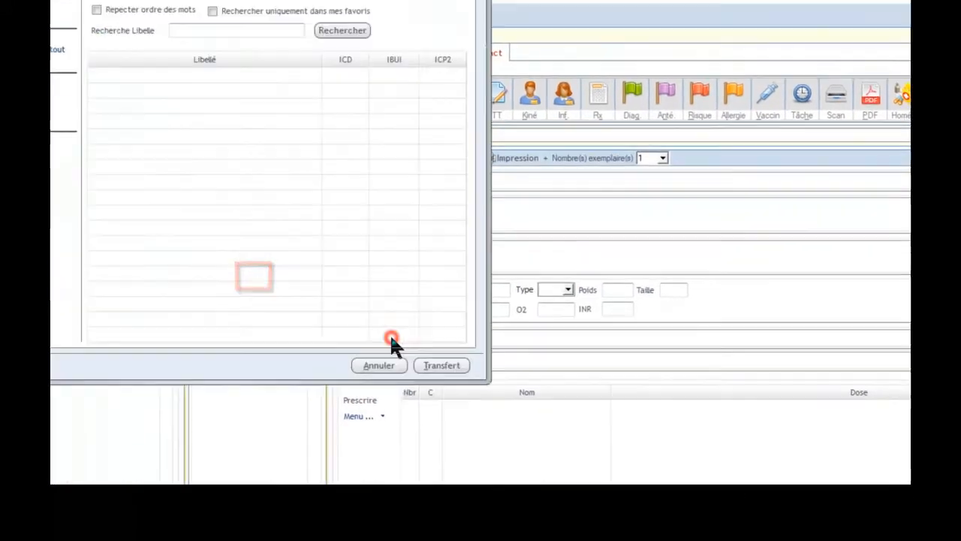
{"action": "type", "text": "myco"}
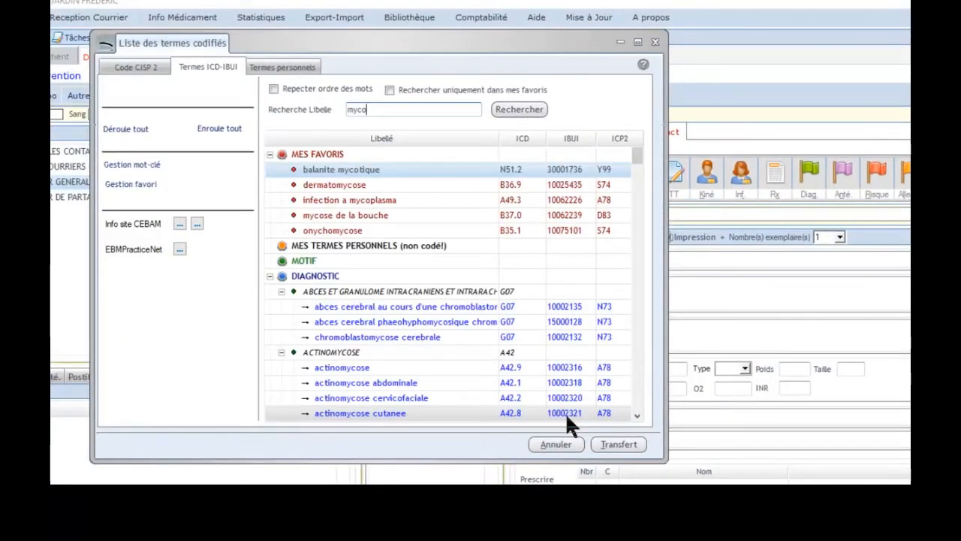
{"action": "left_click", "coordinate": [364, 189]}
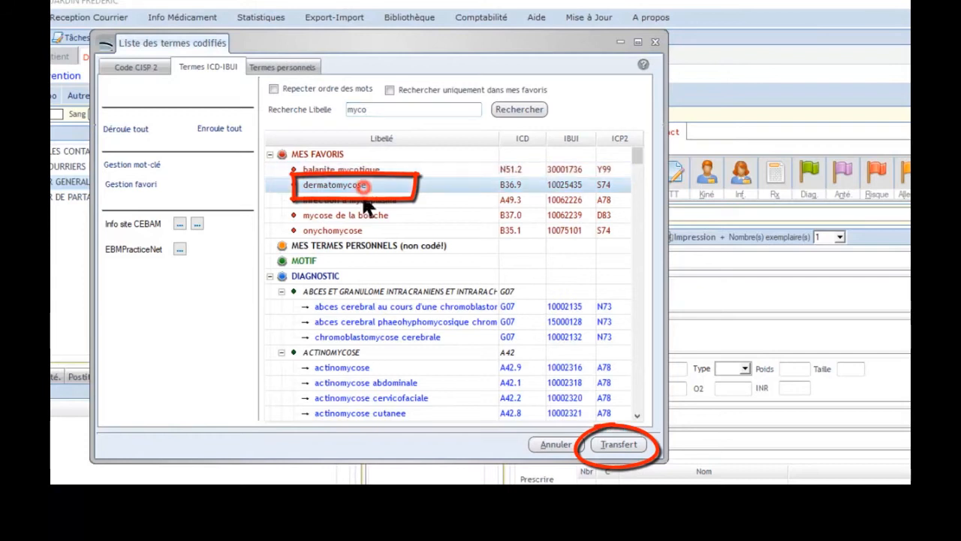
{"action": "left_click", "coordinate": [618, 446]}
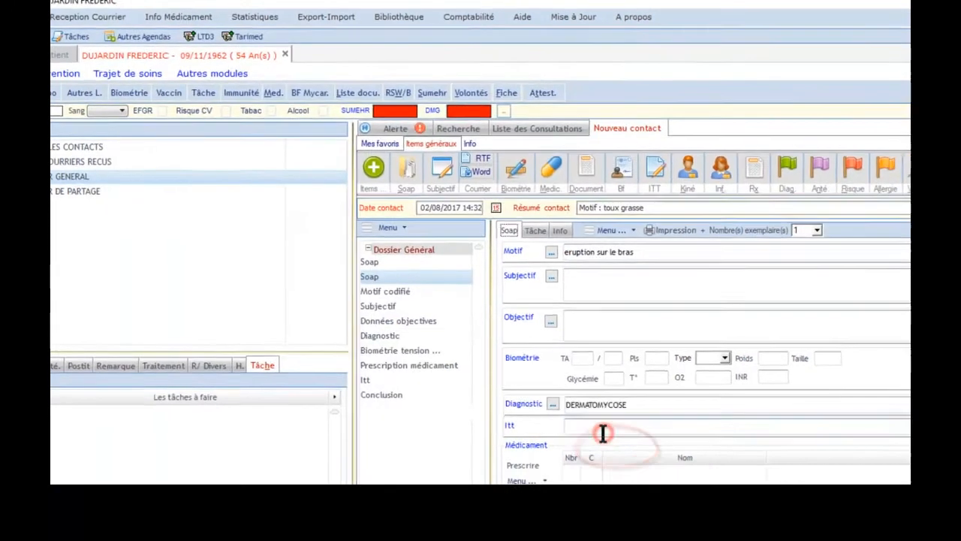
Prescribe MYK-1 CREME 30G 10MG/1G with the recommended one morning application and validate it
{"action": "left_click", "coordinate": [452, 408]}
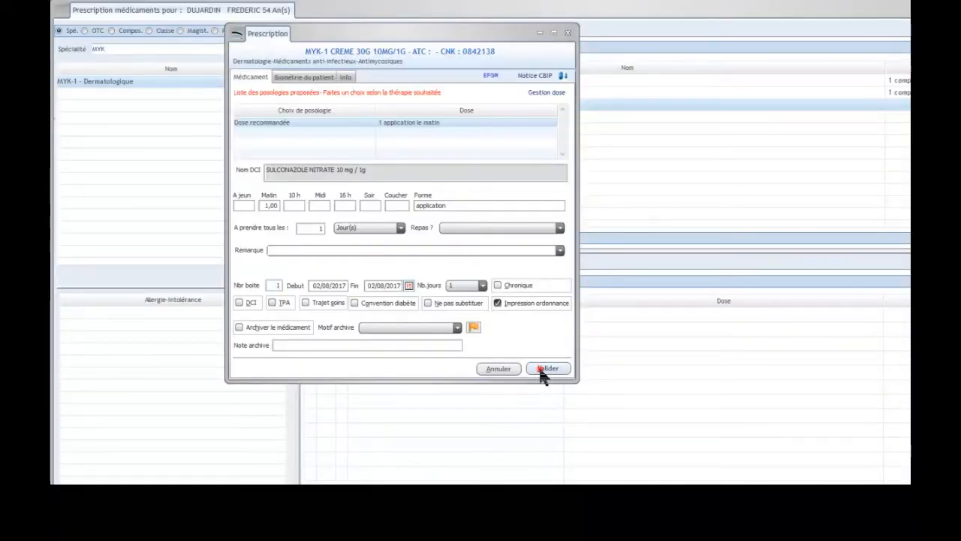
{"action": "left_click", "coordinate": [541, 370]}
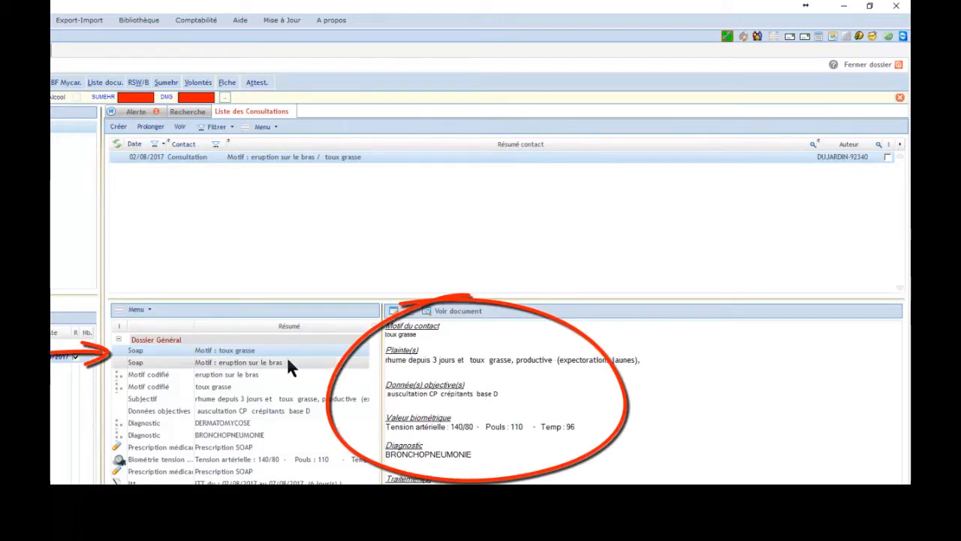
Review the second SOAP entry and the patient's treatment list, then close the patient file
{"action": "left_click", "coordinate": [268, 362]}
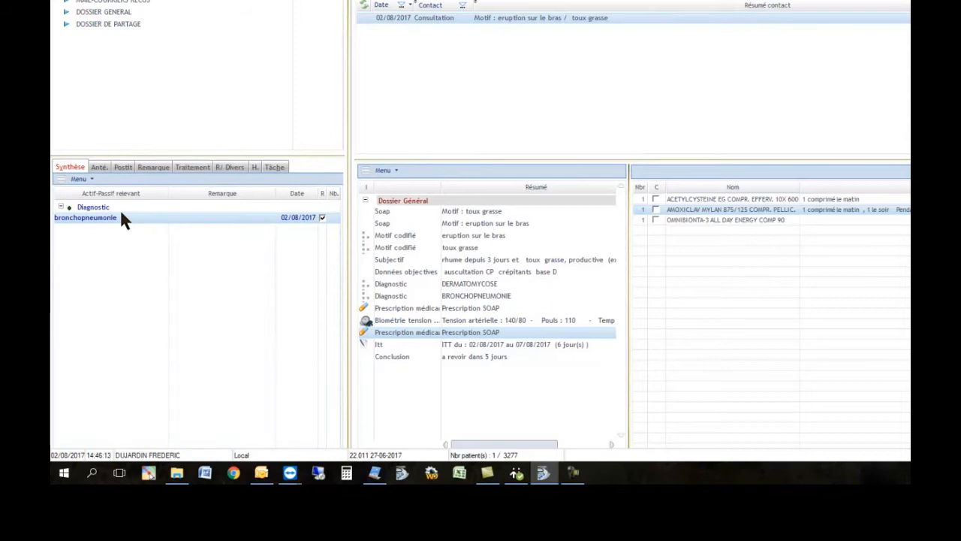
{"action": "left_click", "coordinate": [184, 167]}
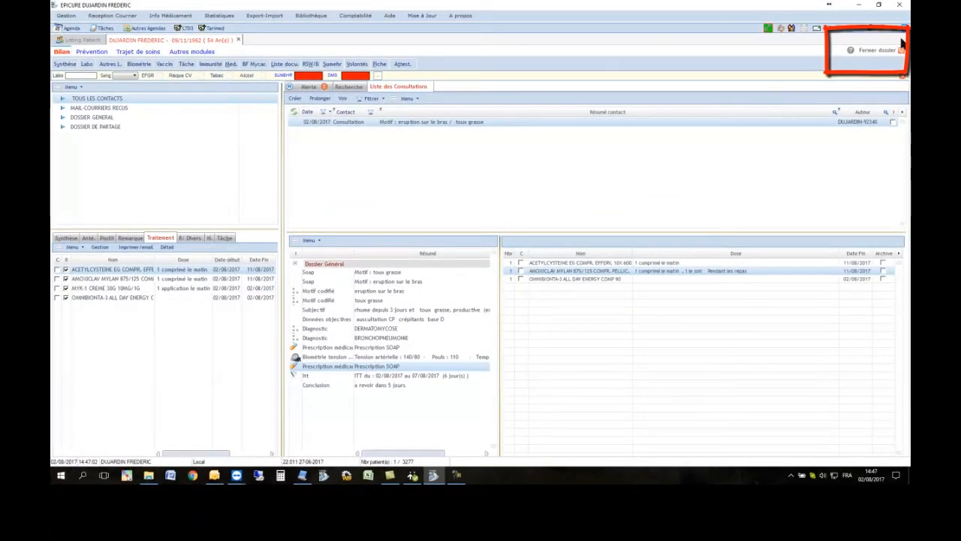
{"action": "left_click", "coordinate": [879, 51]}
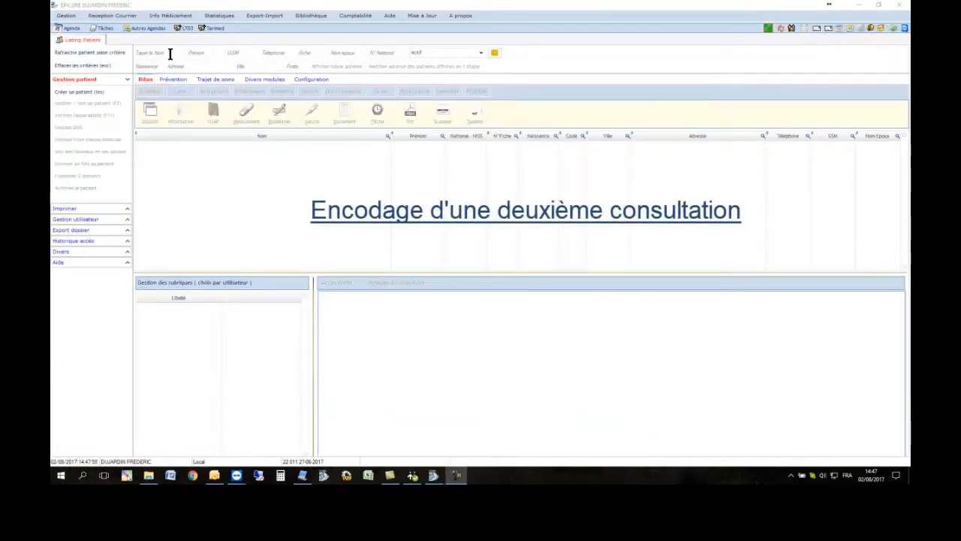
Search the patient listing by the first letters of the surname and open the patient's file
{"action": "type", "text": "DU"}
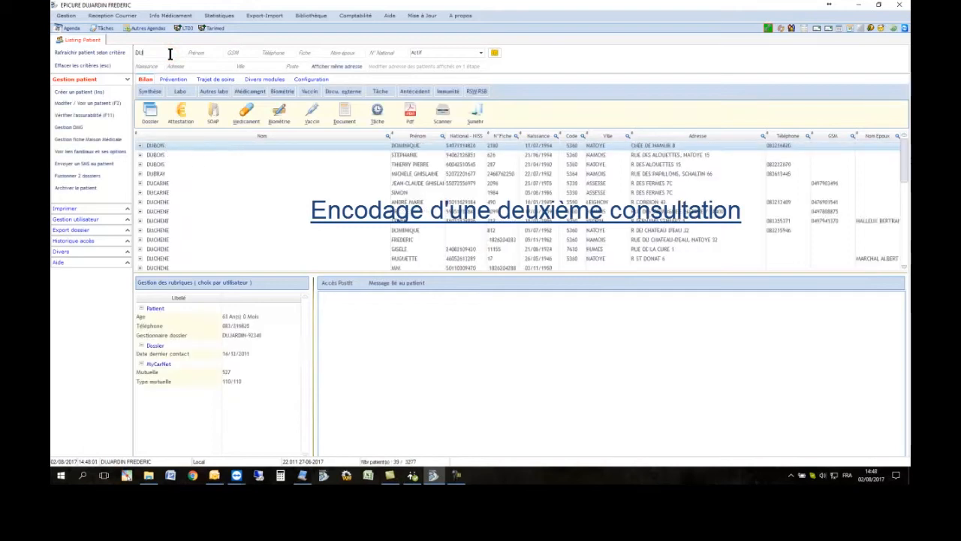
{"action": "type", "text": "JAR"}
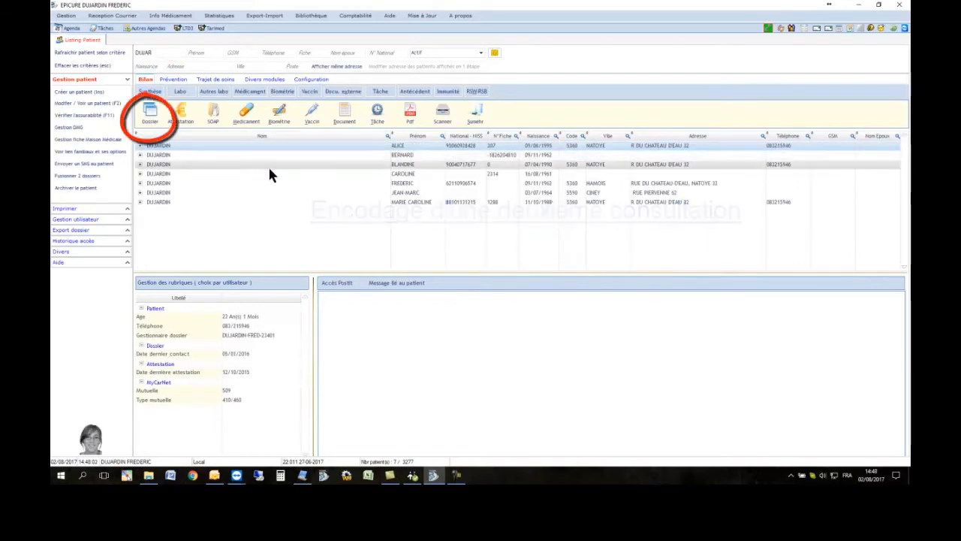
{"action": "left_click", "coordinate": [268, 182]}
{"action": "left_click", "coordinate": [149, 115]}
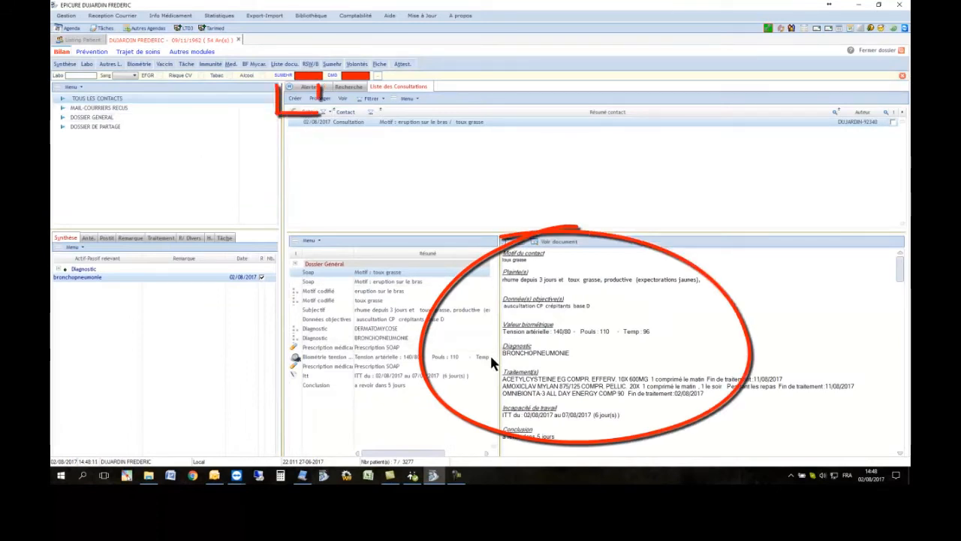
Create a new consultation with motif 'dyspnée', subjective 'la situation ne s'améliora pas' and objective 'persistance des crépitants'
{"action": "left_click", "coordinate": [288, 101]}
{"action": "type", "text": "d"}
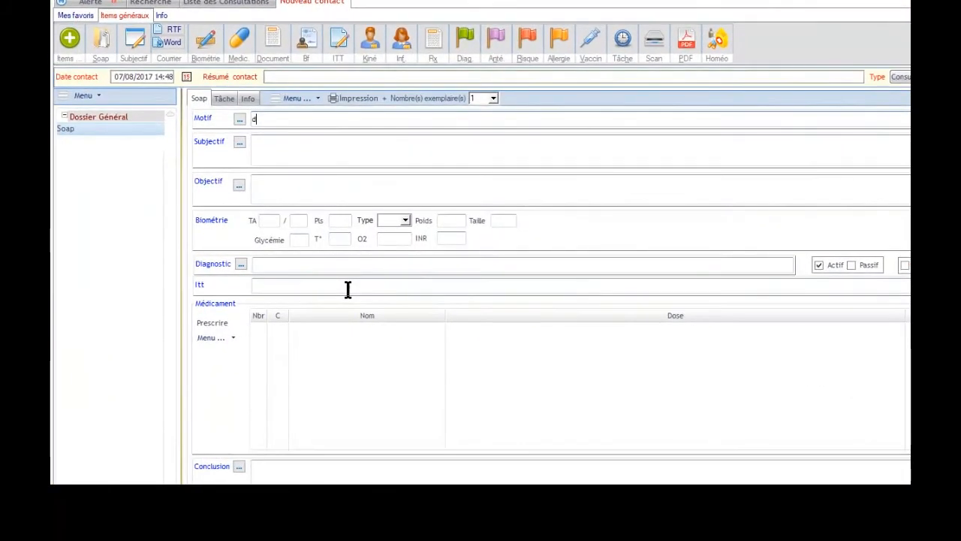
{"action": "type", "text": "yspnée"}
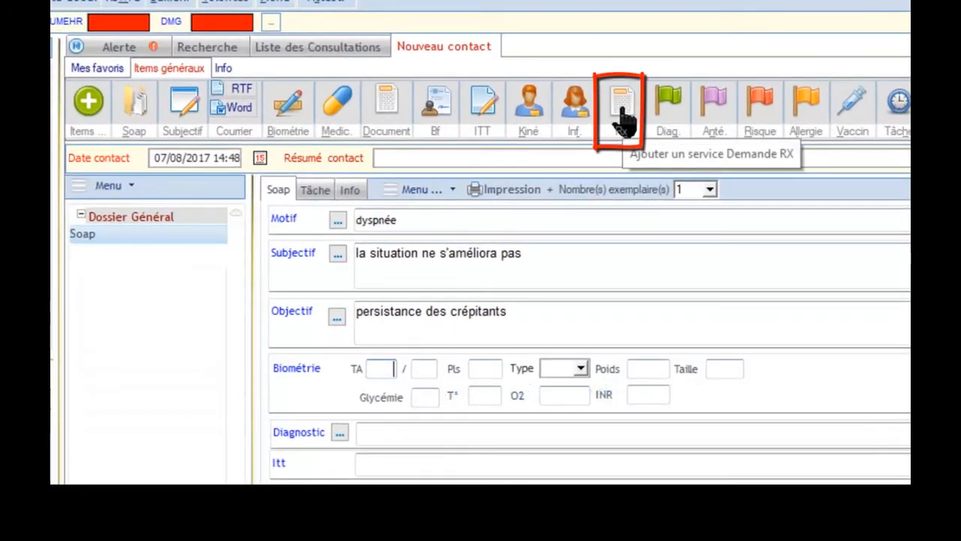
Add an X-ray request service, search 'THO' and select RX THORAX F-P as the requested exam
{"action": "left_click", "coordinate": [623, 115]}
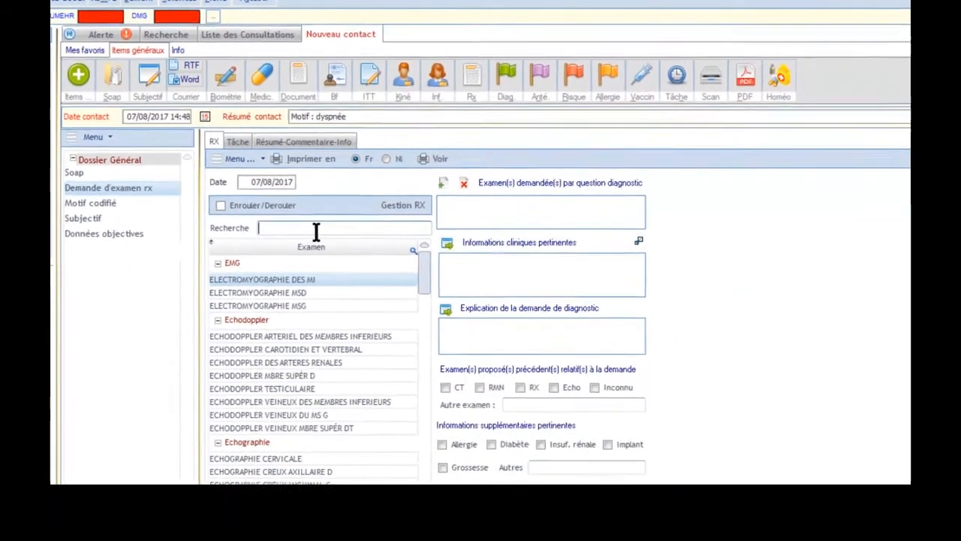
{"action": "type", "text": "THO"}
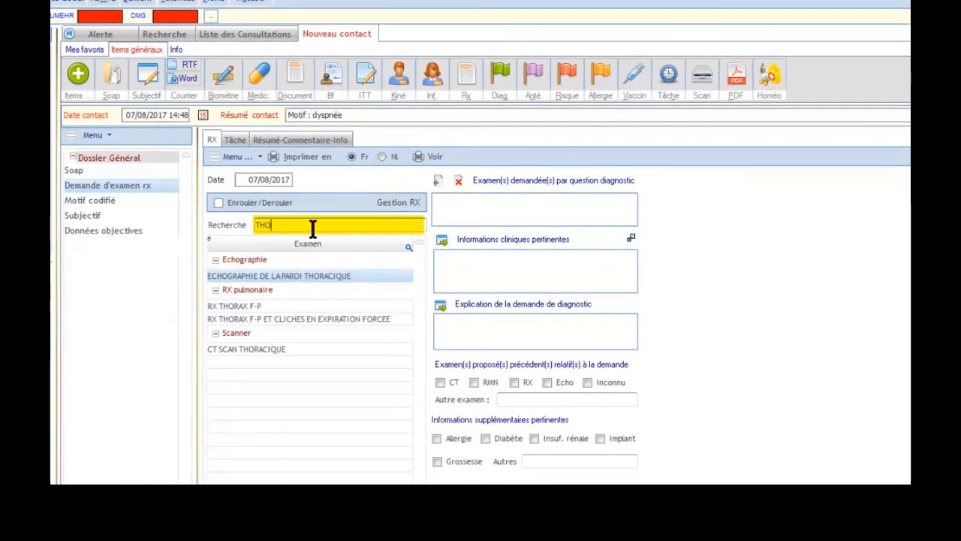
{"action": "left_click", "coordinate": [311, 306]}
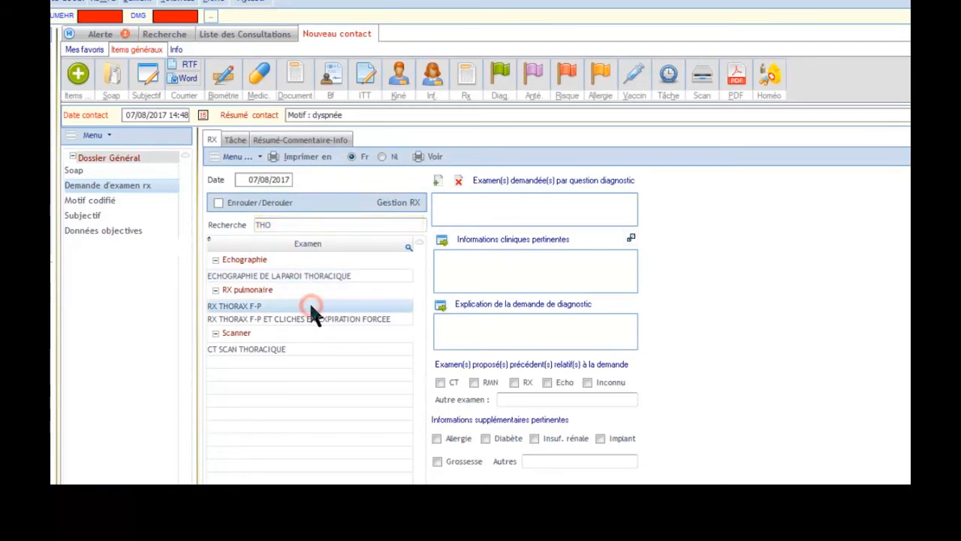
{"action": "double_click", "coordinate": [309, 307]}
Import the Subjectif element as clinical information and enter BRONCHOPNEUMONIE as the explanation of the request
{"action": "left_click", "coordinate": [442, 242]}
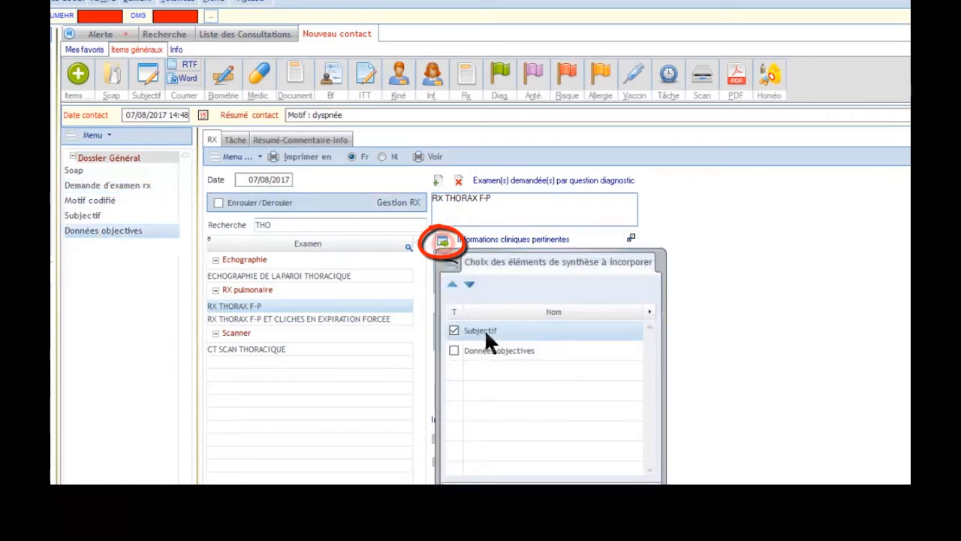
{"action": "left_click", "coordinate": [616, 496]}
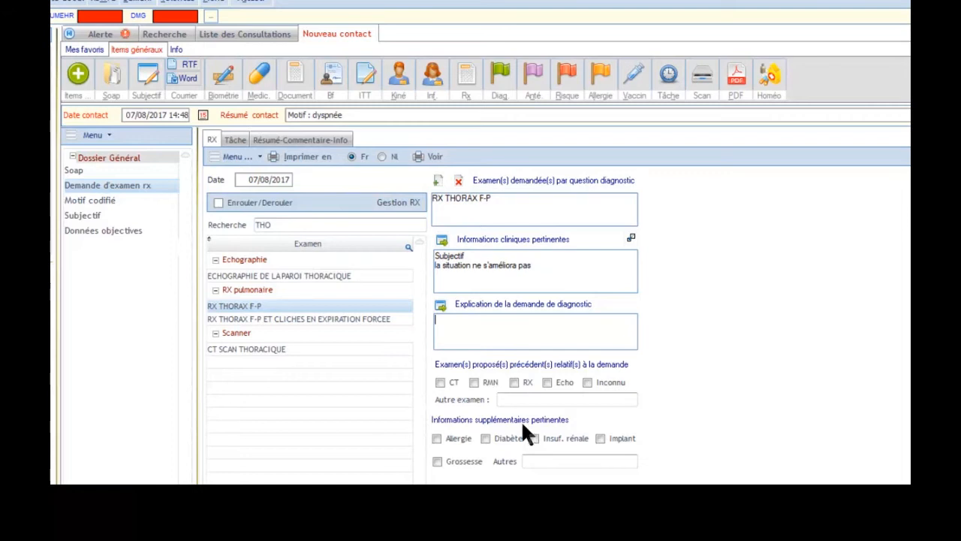
{"action": "left_click", "coordinate": [472, 344]}
{"action": "type", "text": "bronc"}
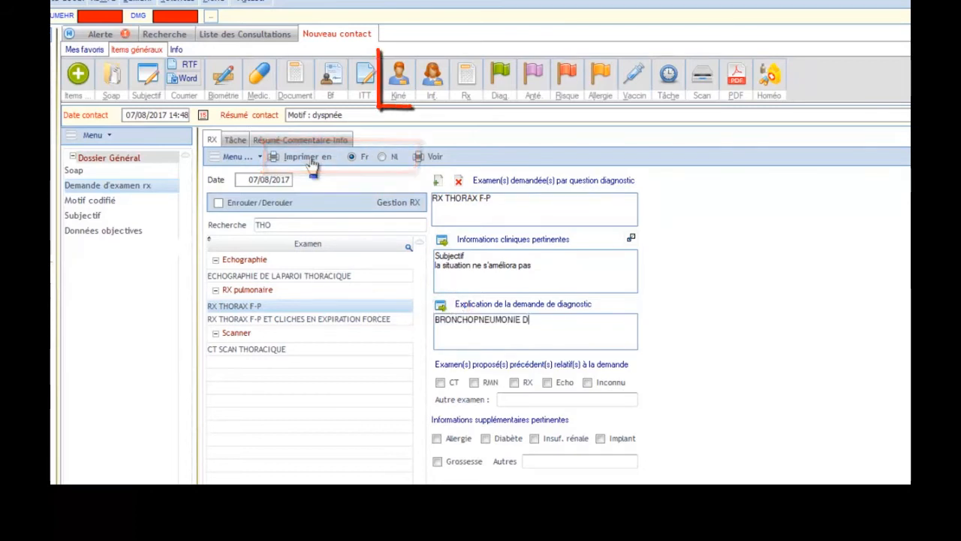
Add a physiotherapy request, tick Gymnastique respiratoire and choose BRONCHOPNEUMONIE as its diagnosis
{"action": "left_click", "coordinate": [399, 87]}
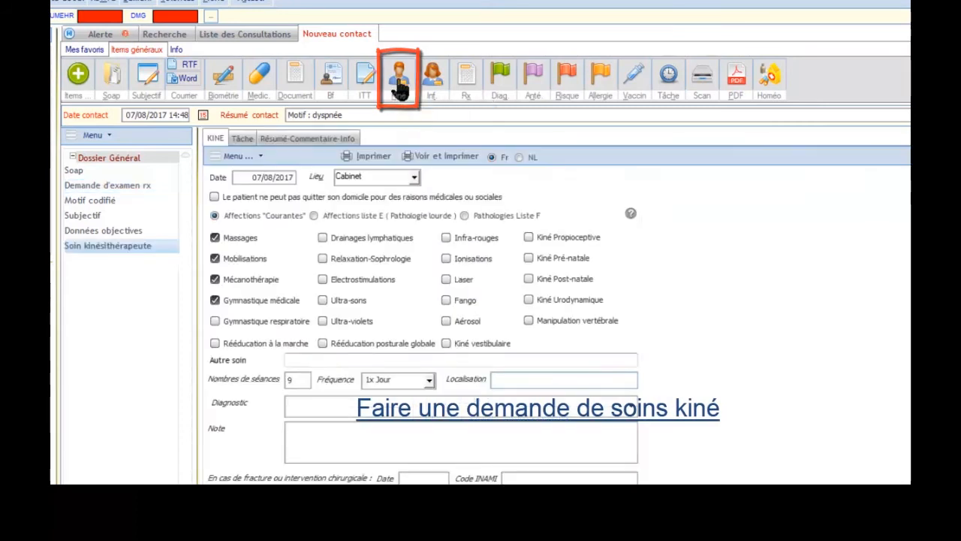
{"action": "left_click", "coordinate": [215, 321]}
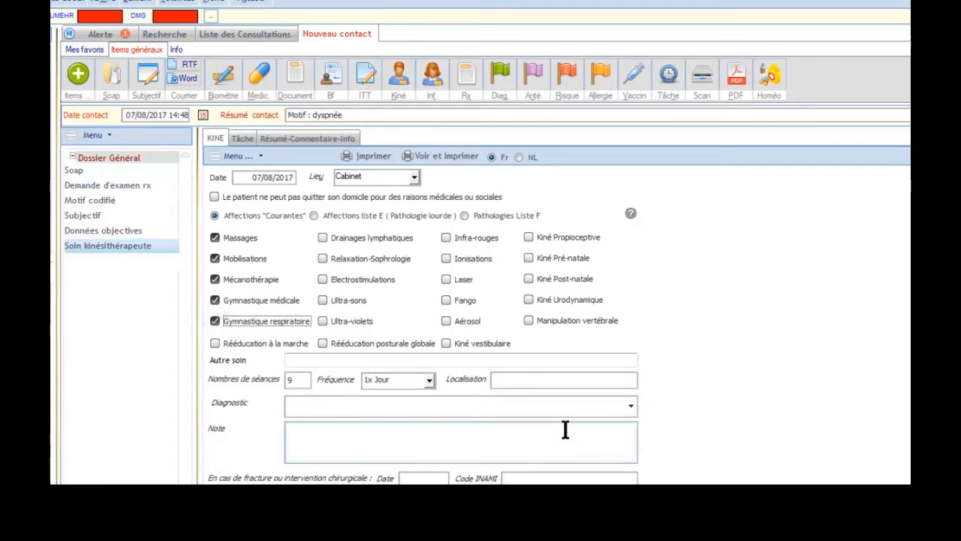
{"action": "left_click", "coordinate": [631, 407]}
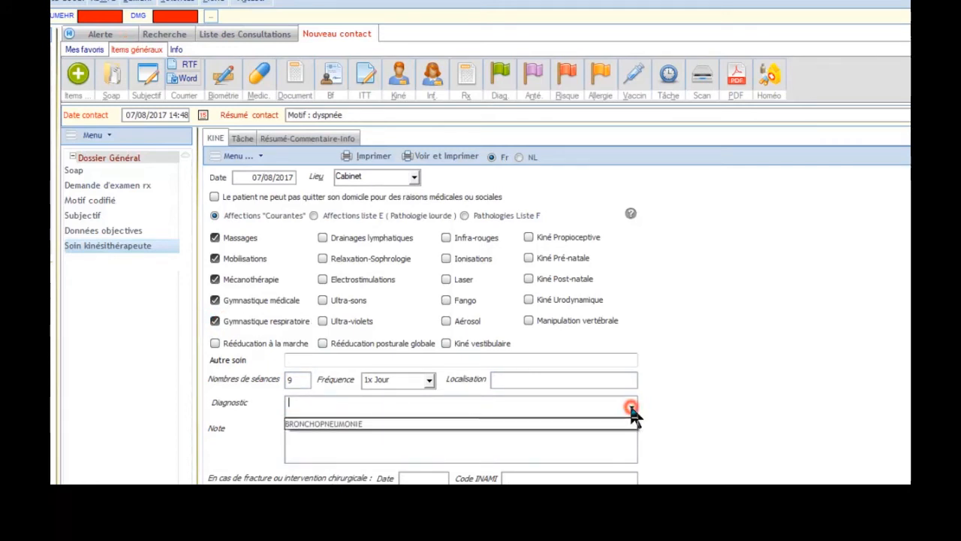
{"action": "left_click", "coordinate": [331, 425]}
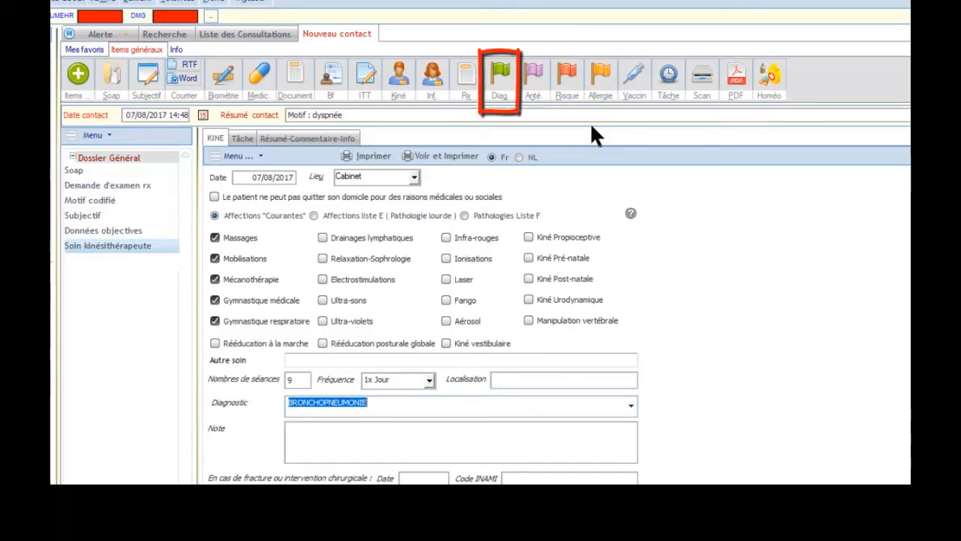
Add a diagnosis service, search 'hyper', transfer hypertension, and set the disease start year to 2001
{"action": "left_click", "coordinate": [500, 72]}
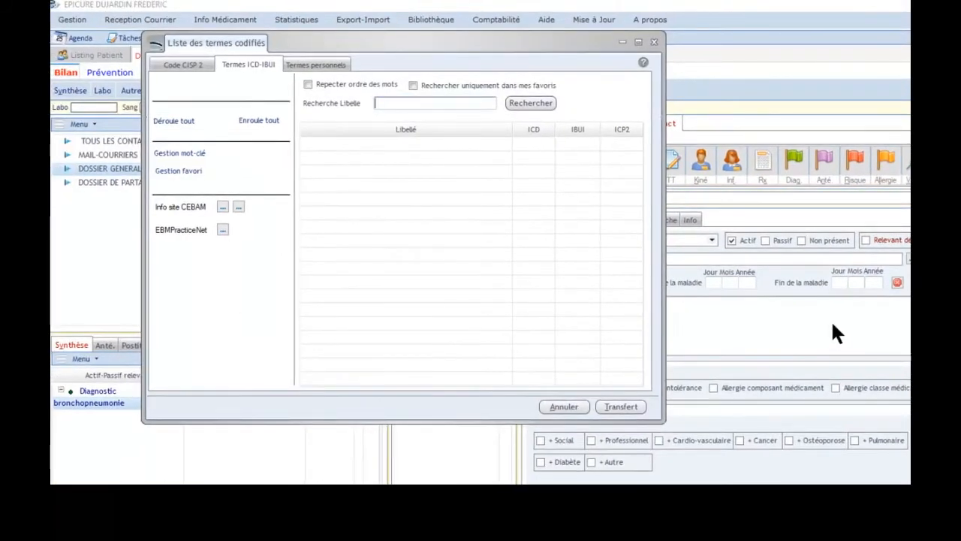
{"action": "type", "text": "hyper"}
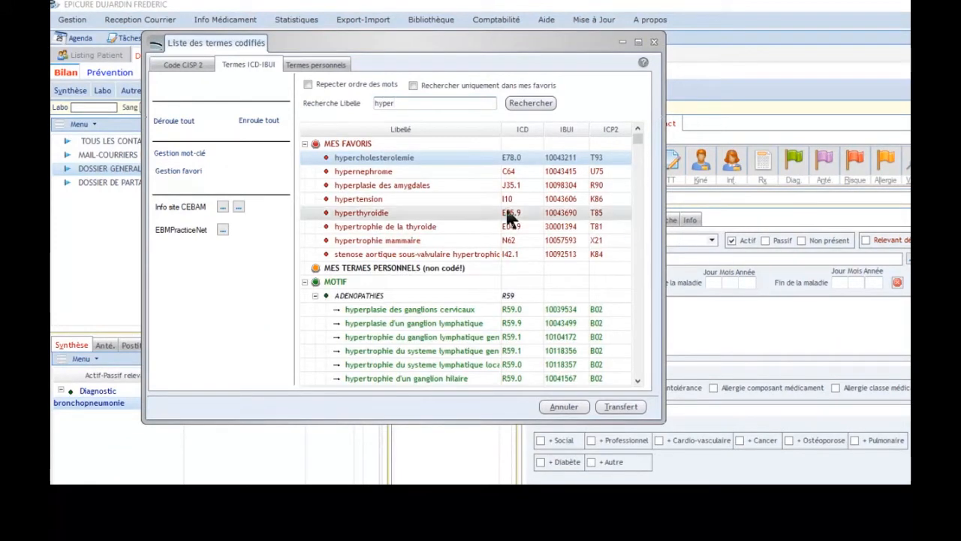
{"action": "left_click", "coordinate": [377, 198]}
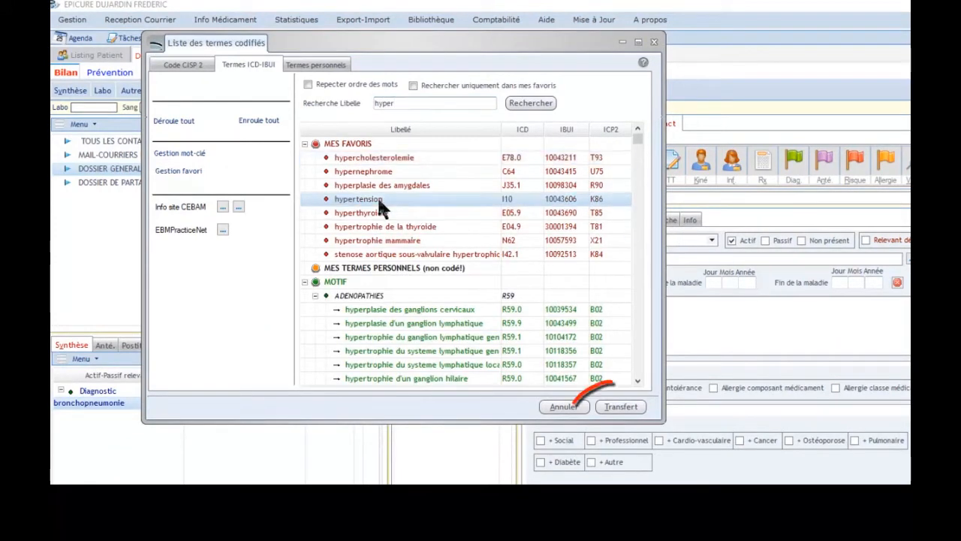
{"action": "left_click", "coordinate": [635, 409]}
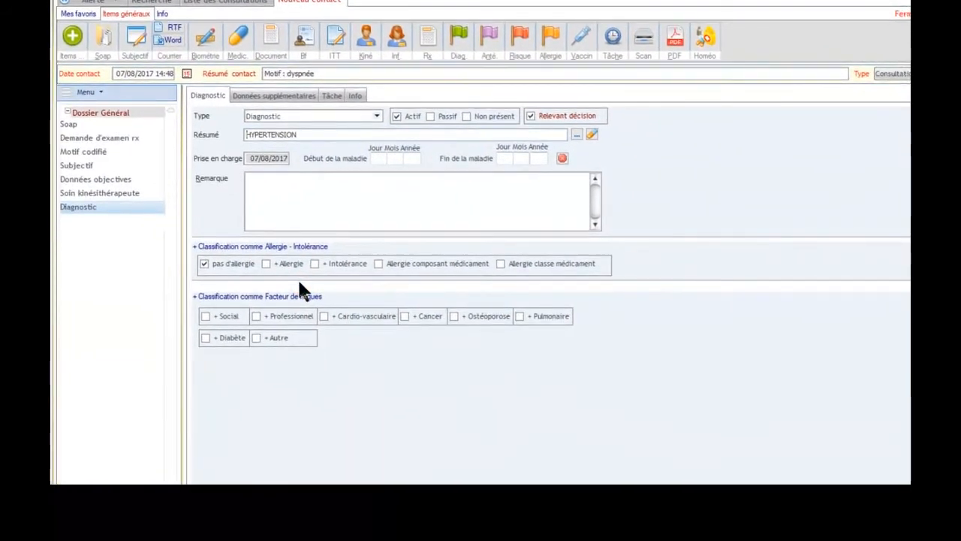
{"action": "left_click", "coordinate": [413, 159]}
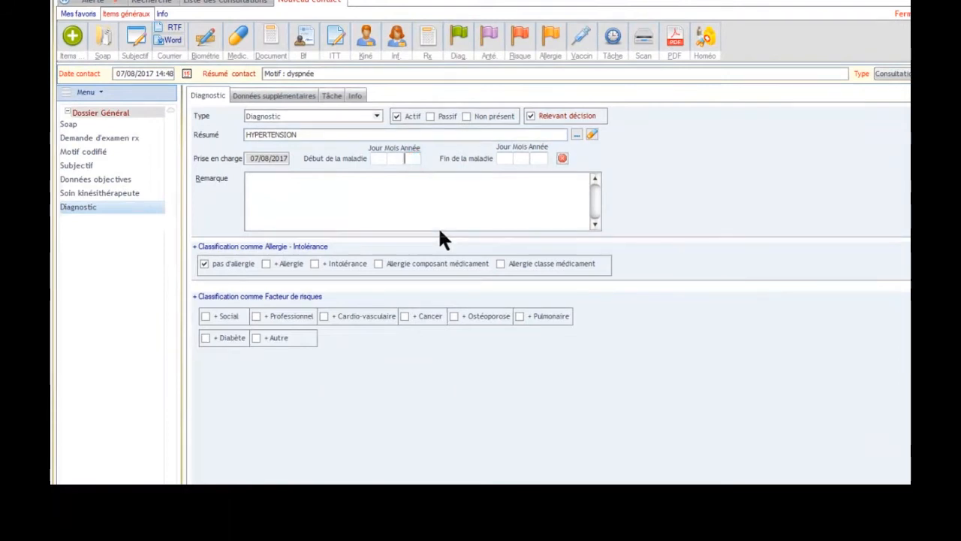
{"action": "type", "text": "2001"}
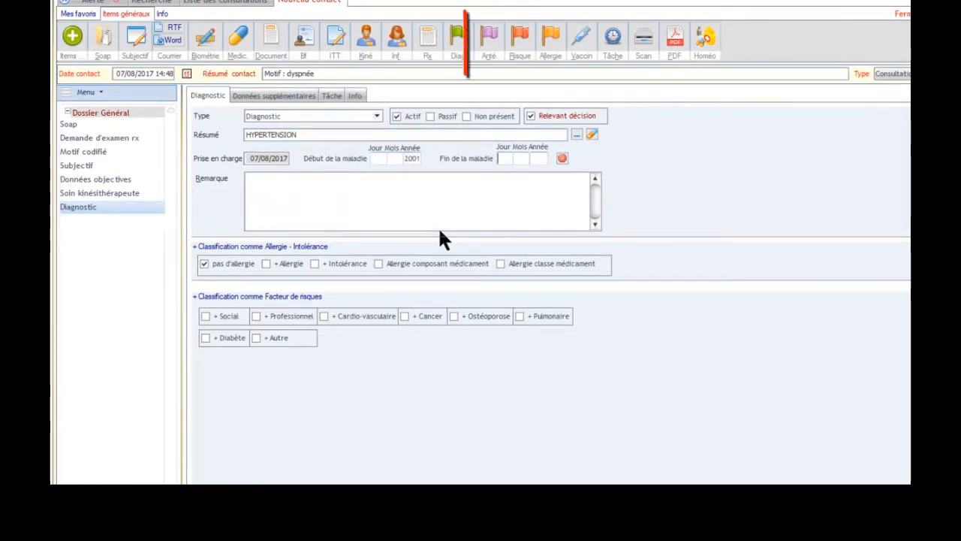
Add a medical history item by searching 'appe' and transferring appendicite
{"action": "left_click", "coordinate": [489, 43]}
{"action": "type", "text": "appe"}
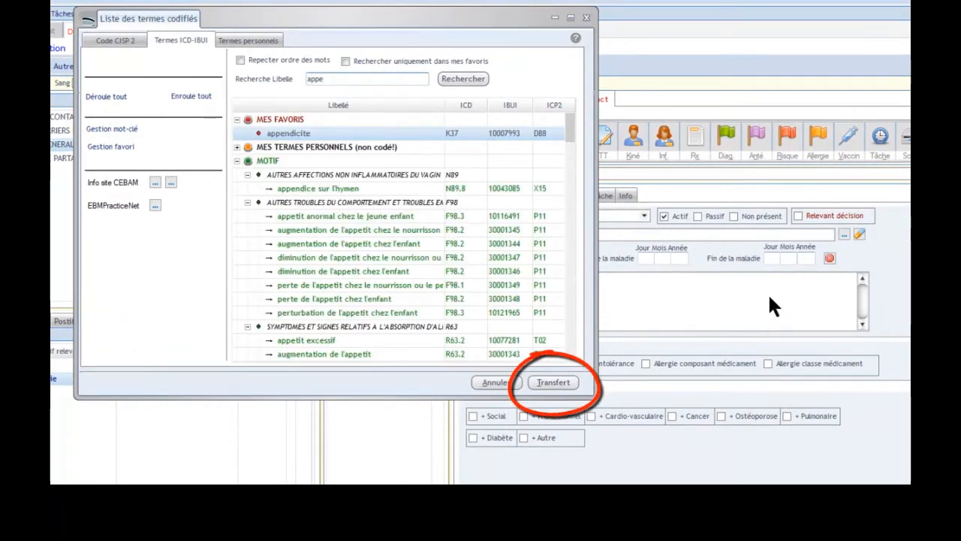
{"action": "double_click", "coordinate": [410, 132]}
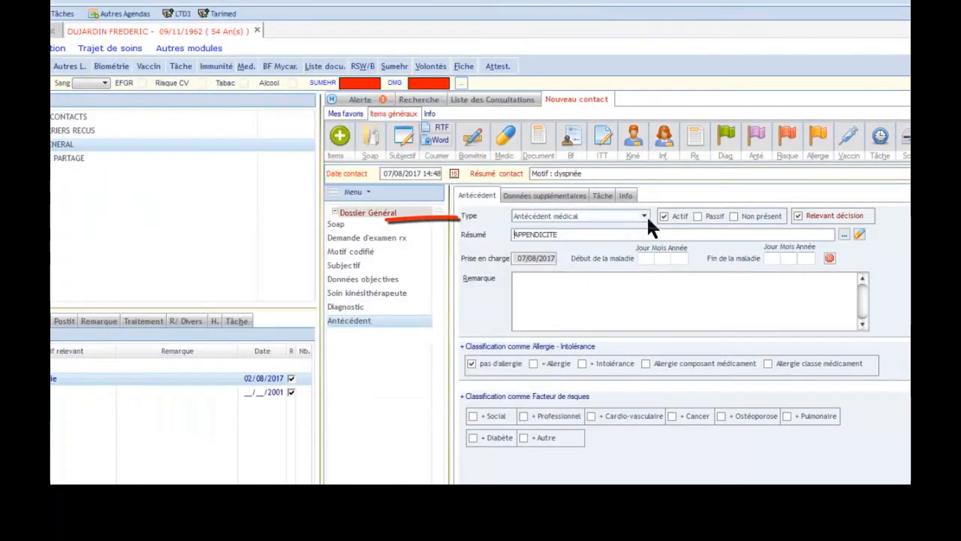
Change the appendicitis history item's type to Antécédent chirurgical and set its disease start year to 1998
{"action": "left_click", "coordinate": [645, 215]}
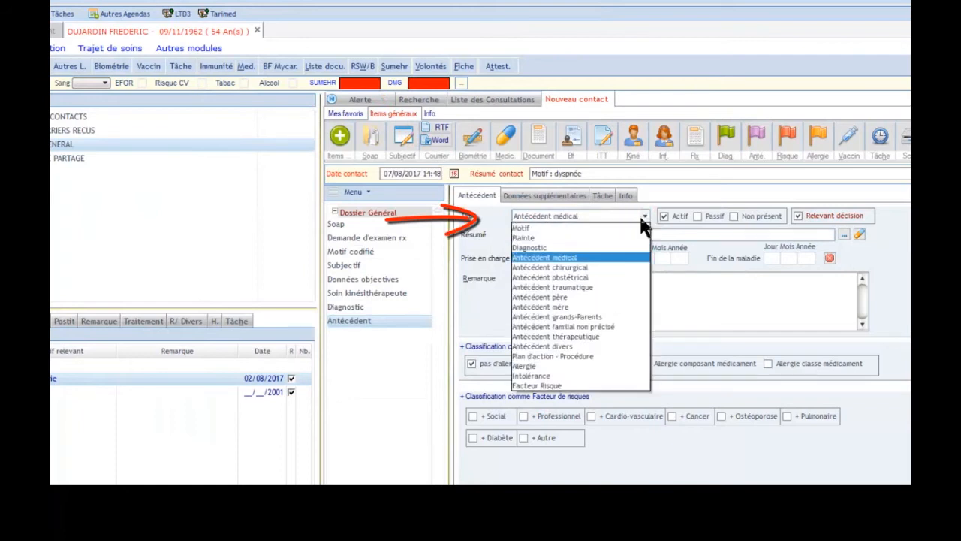
{"action": "left_click", "coordinate": [599, 268]}
{"action": "left_click", "coordinate": [680, 260]}
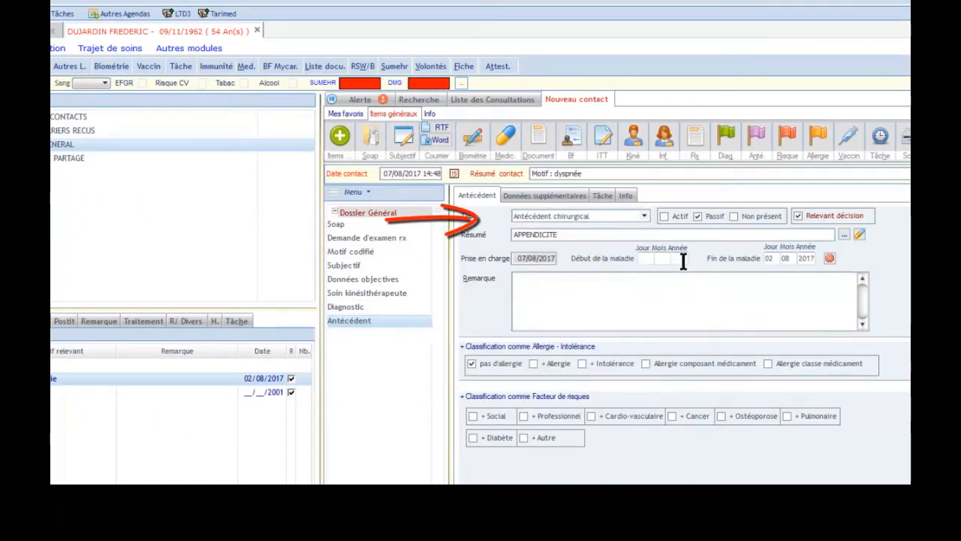
{"action": "type", "text": "1998"}
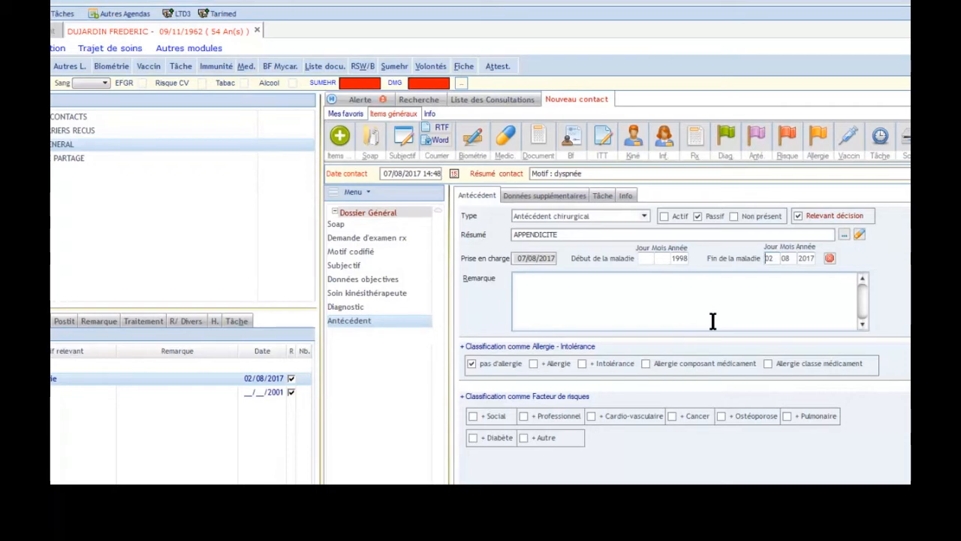
Add another medical history item and switch its coded term list to personal terms
{"action": "left_click", "coordinate": [757, 139]}
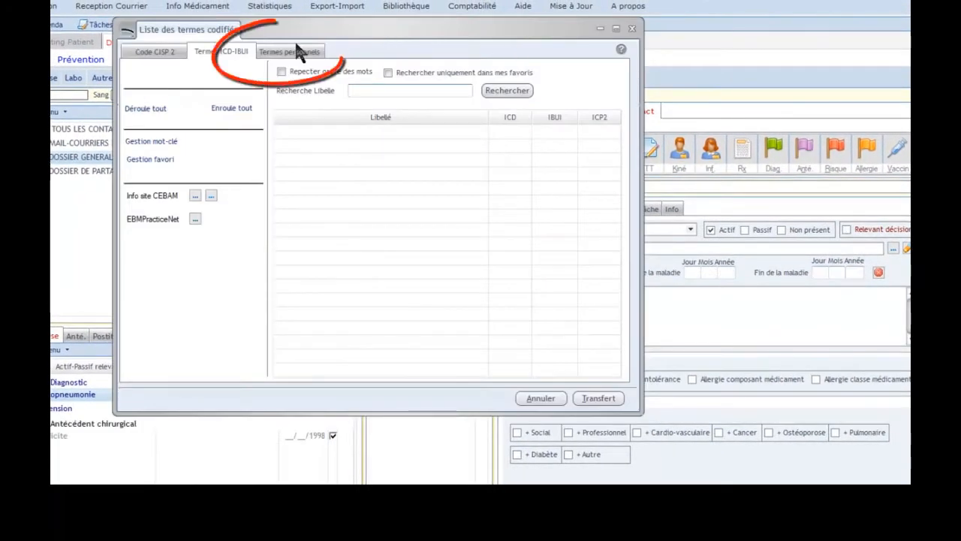
{"action": "left_click", "coordinate": [290, 52]}
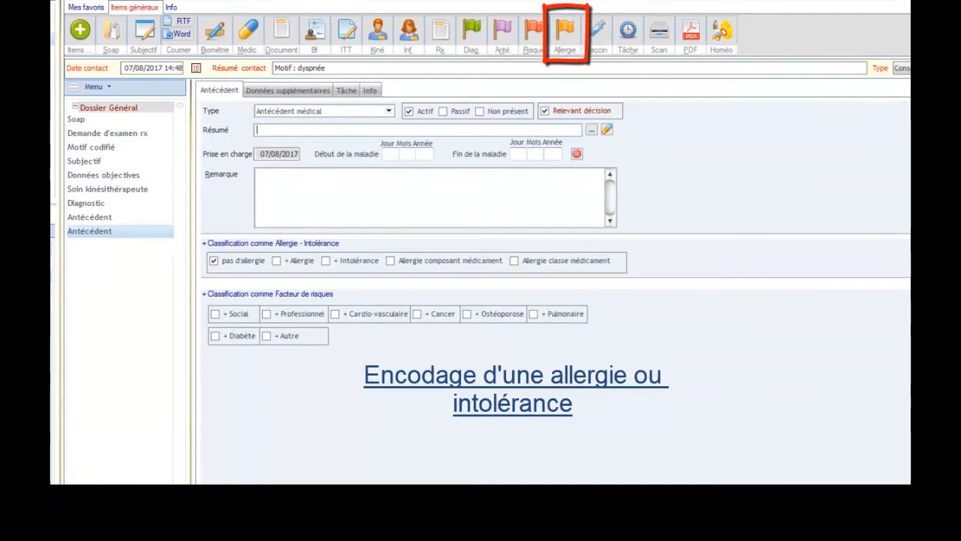
Add an allergy to the Infections > Antibactériens > Quinolones drug class with the remark 'rash cutané'
{"action": "left_click", "coordinate": [565, 28]}
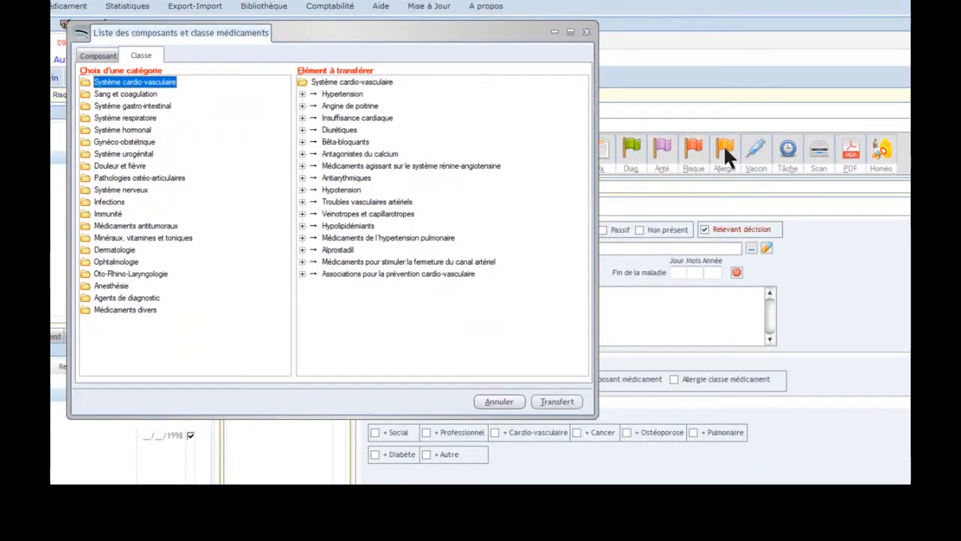
{"action": "left_click", "coordinate": [113, 203]}
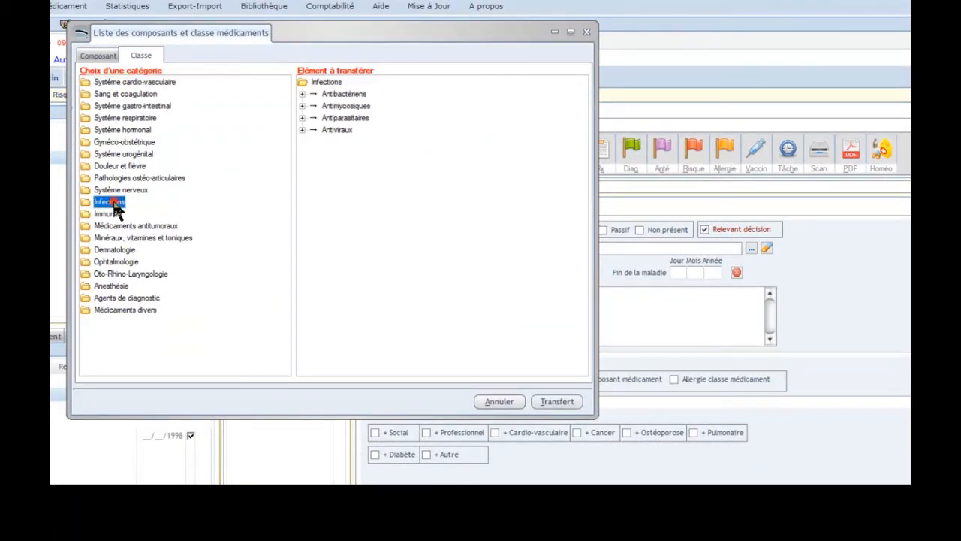
{"action": "left_click", "coordinate": [301, 93]}
{"action": "left_click", "coordinate": [338, 154]}
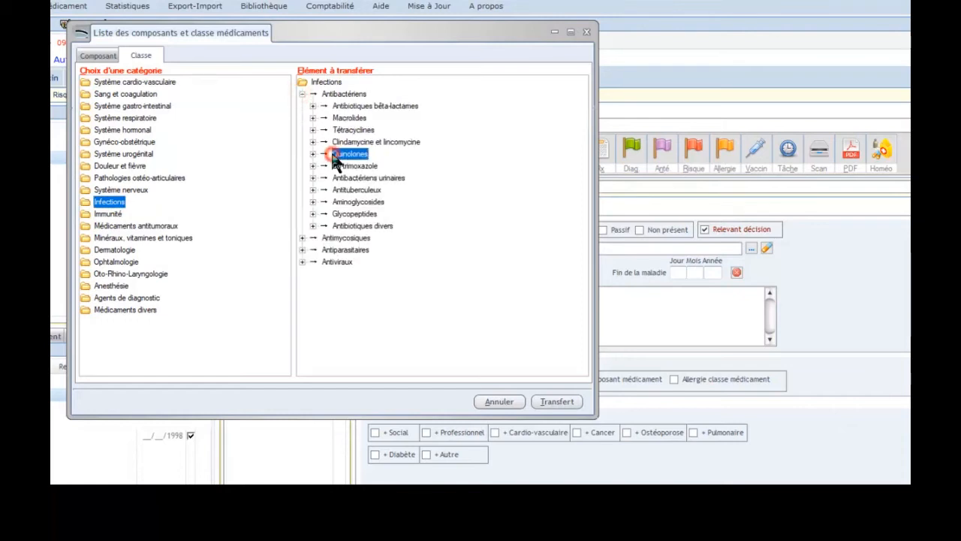
{"action": "left_click", "coordinate": [556, 402]}
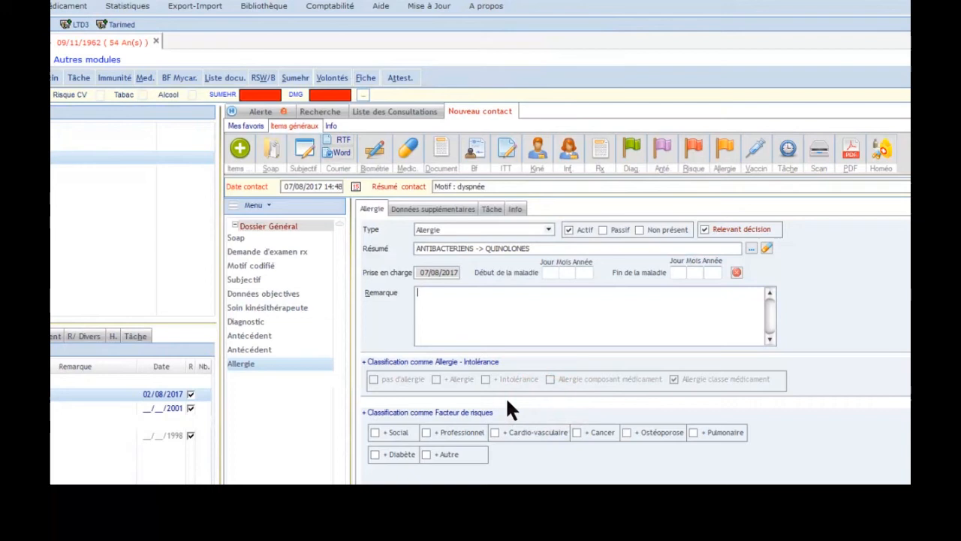
{"action": "type", "text": "rash cutané"}
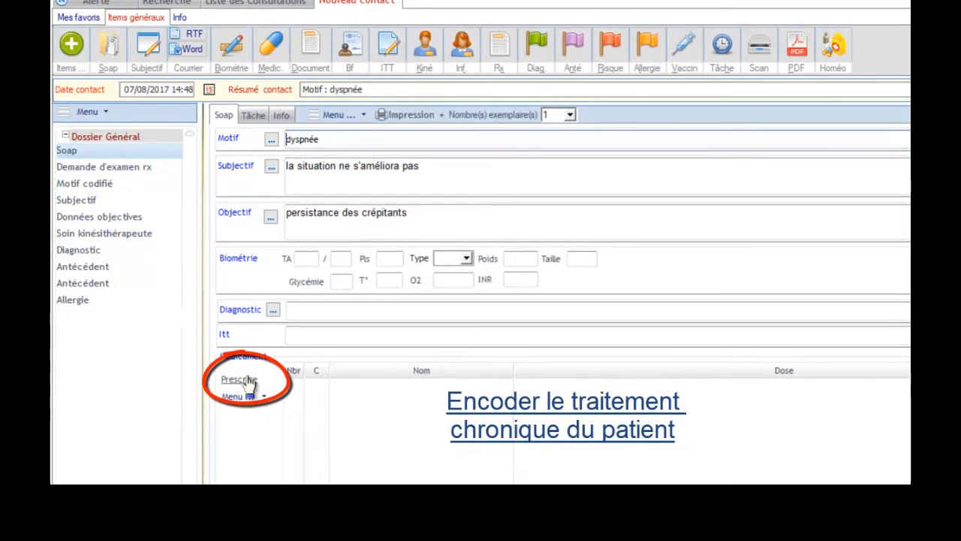
Prescribe RENITEC COMPR. 98X 20MG, searching 'RENI', with the proposed morning dose marked as chronic treatment
{"action": "left_click", "coordinate": [250, 382]}
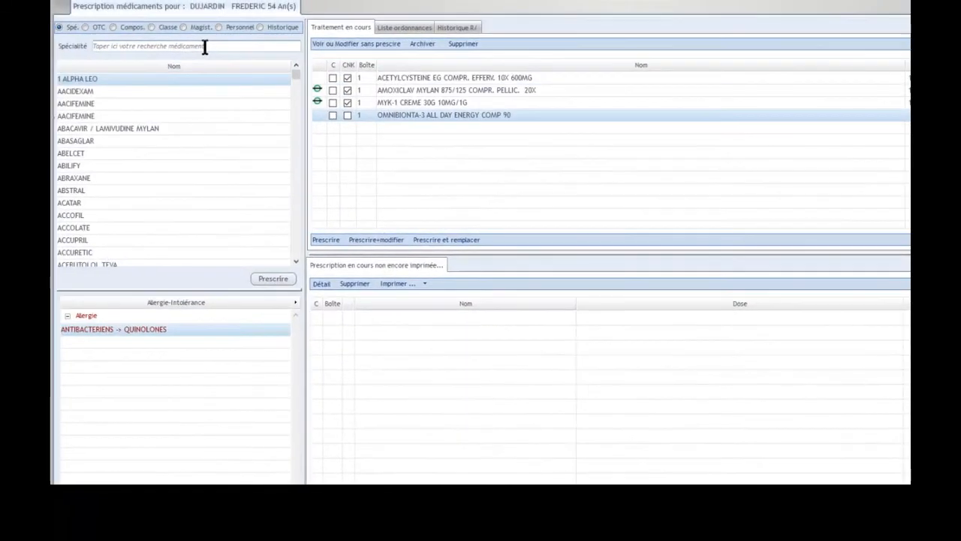
{"action": "type", "text": "RENI"}
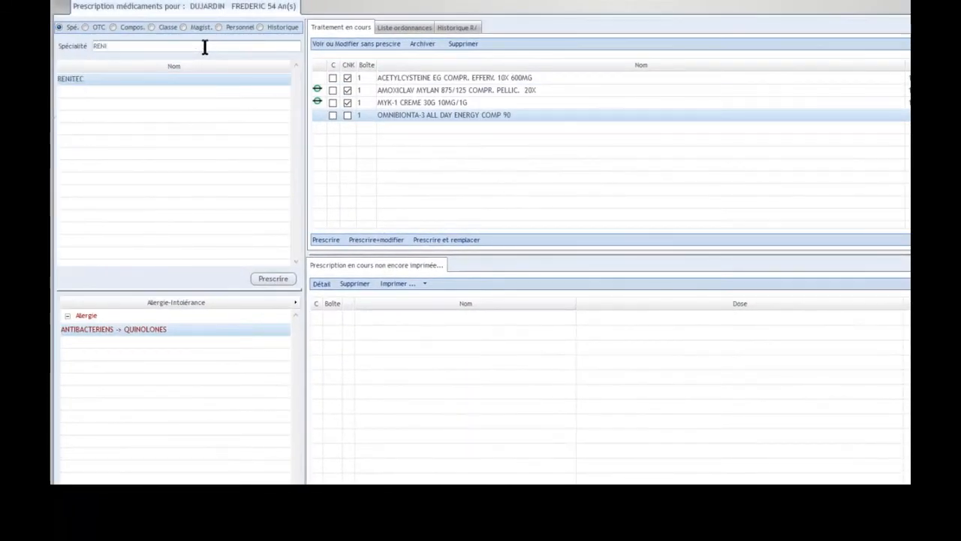
{"action": "left_click", "coordinate": [276, 279]}
{"action": "left_click", "coordinate": [282, 142]}
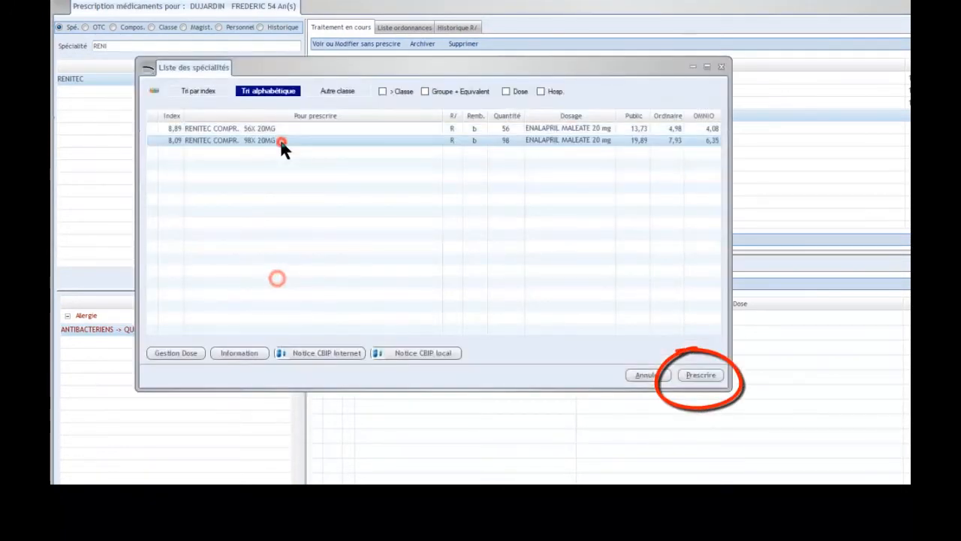
{"action": "left_click", "coordinate": [702, 374]}
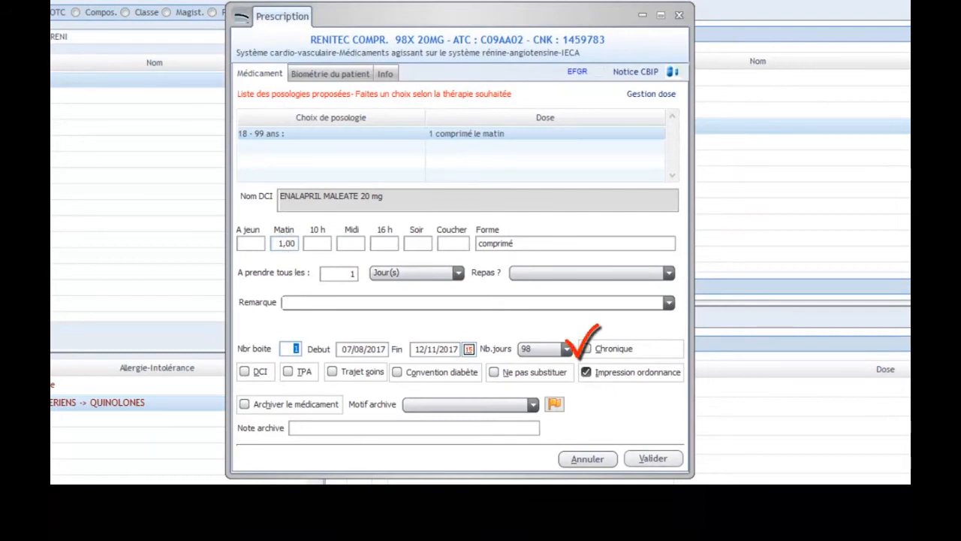
{"action": "left_click", "coordinate": [587, 349]}
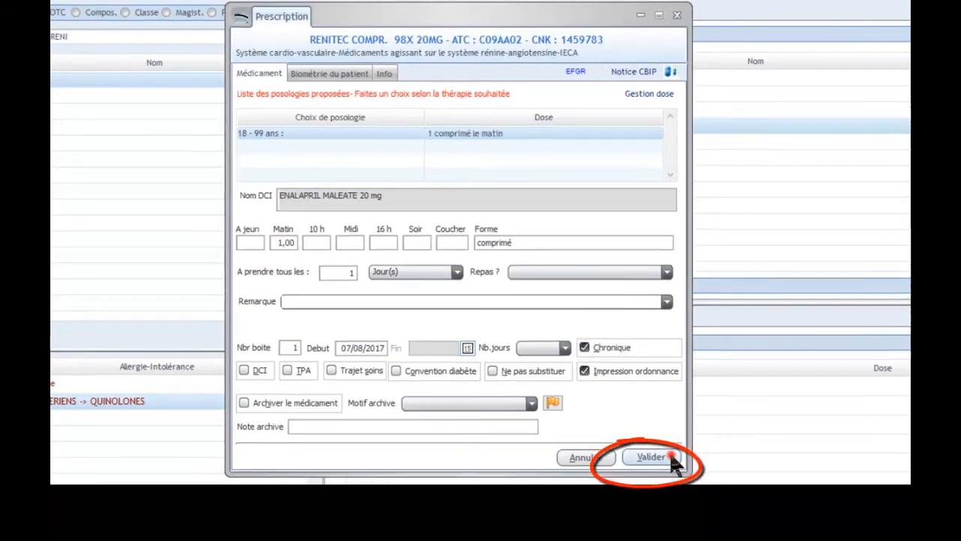
{"action": "left_click", "coordinate": [670, 457]}
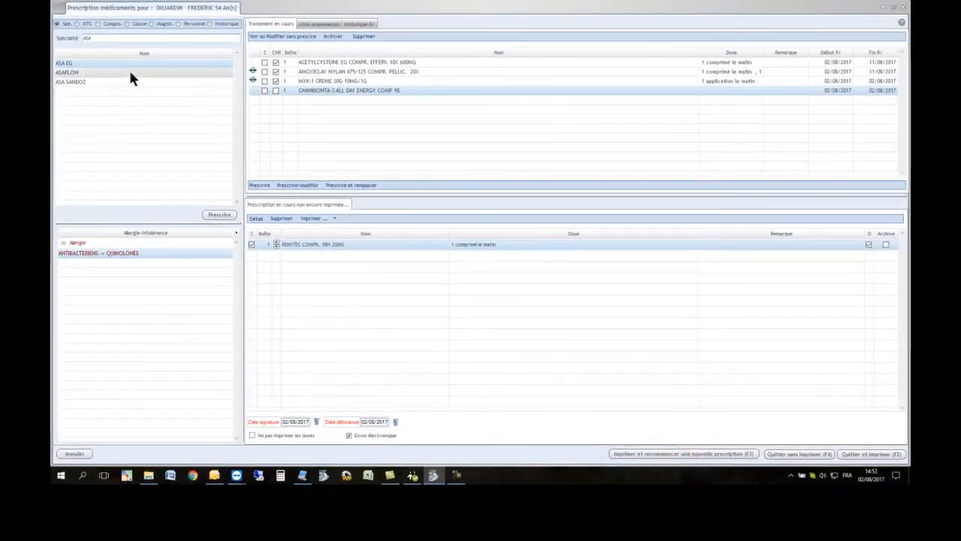
Prescribe ASAFLOW COMPR. GASTRO-RESIST. 168X 80MG at the recommended dose as chronic, then quit the prescription without printing
{"action": "double_click", "coordinate": [130, 73]}
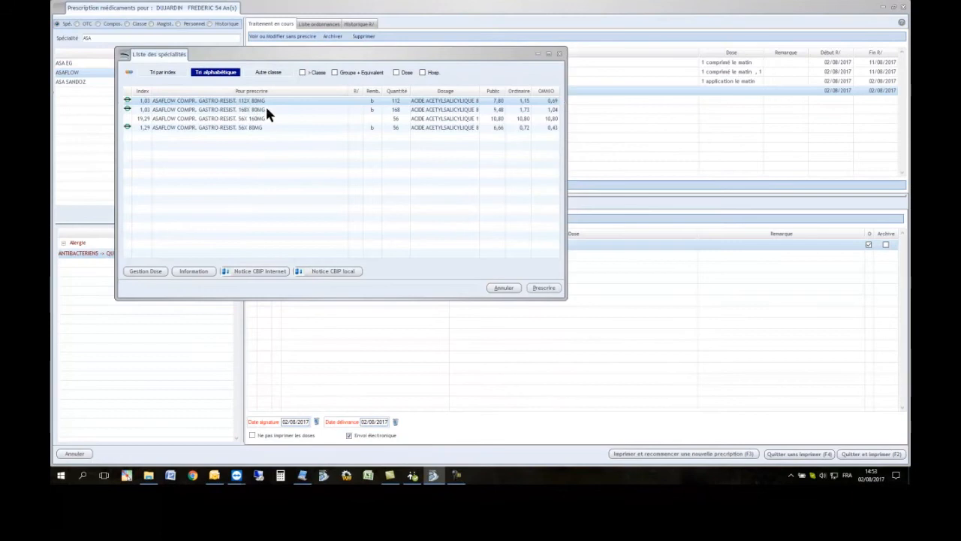
{"action": "double_click", "coordinate": [268, 110]}
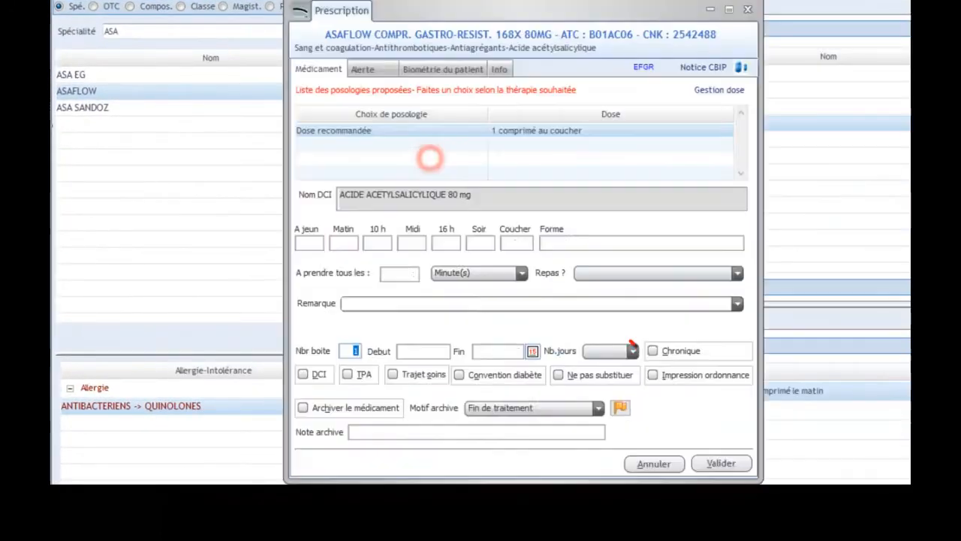
{"action": "left_click", "coordinate": [431, 158]}
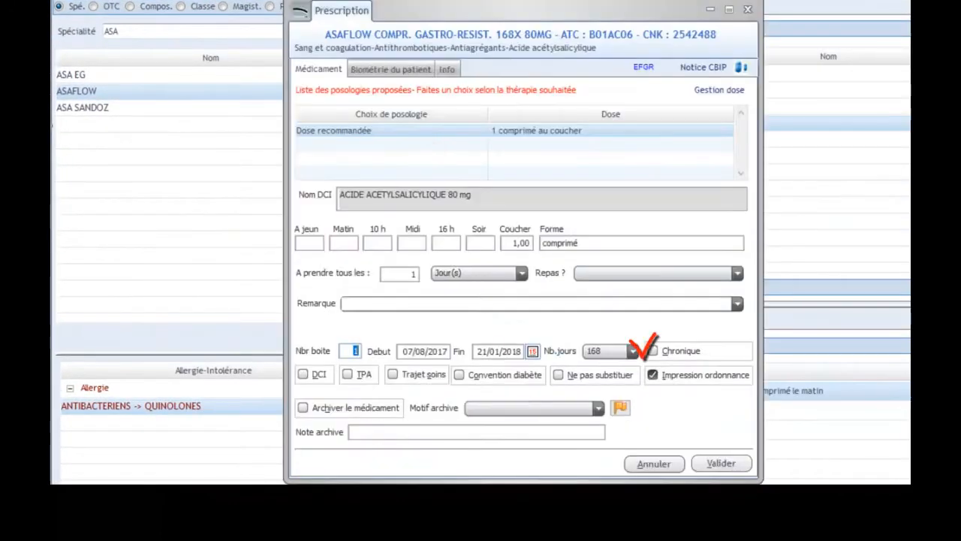
{"action": "left_click", "coordinate": [652, 350]}
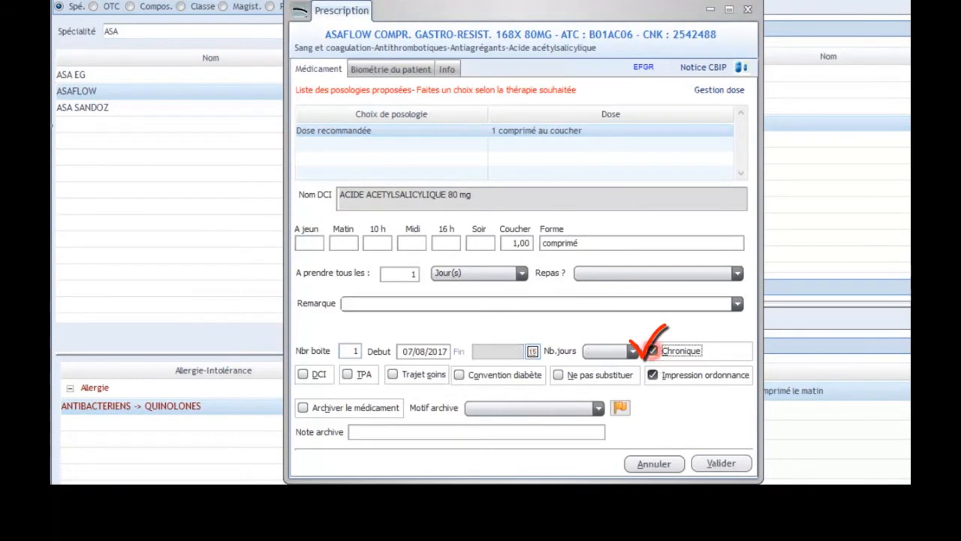
{"action": "left_click", "coordinate": [735, 463]}
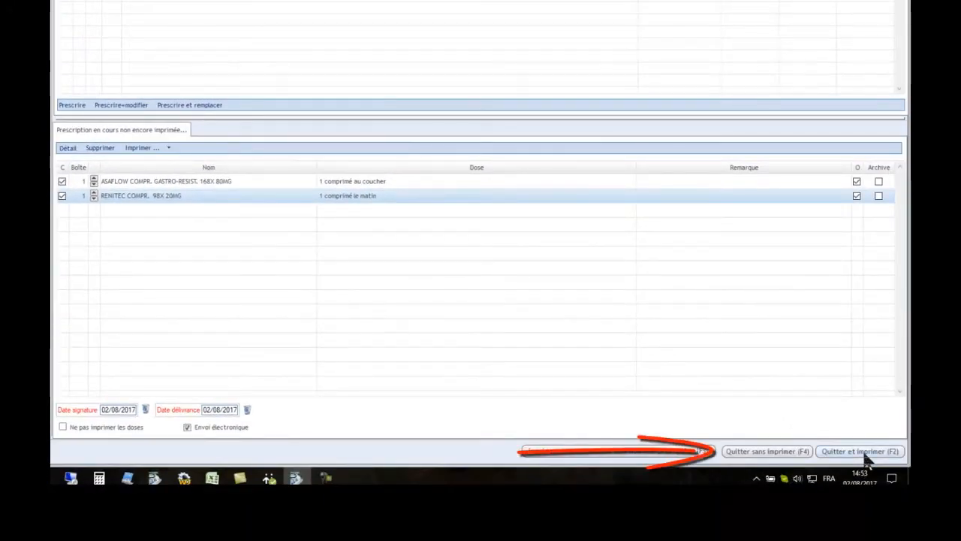
{"action": "left_click", "coordinate": [794, 453]}
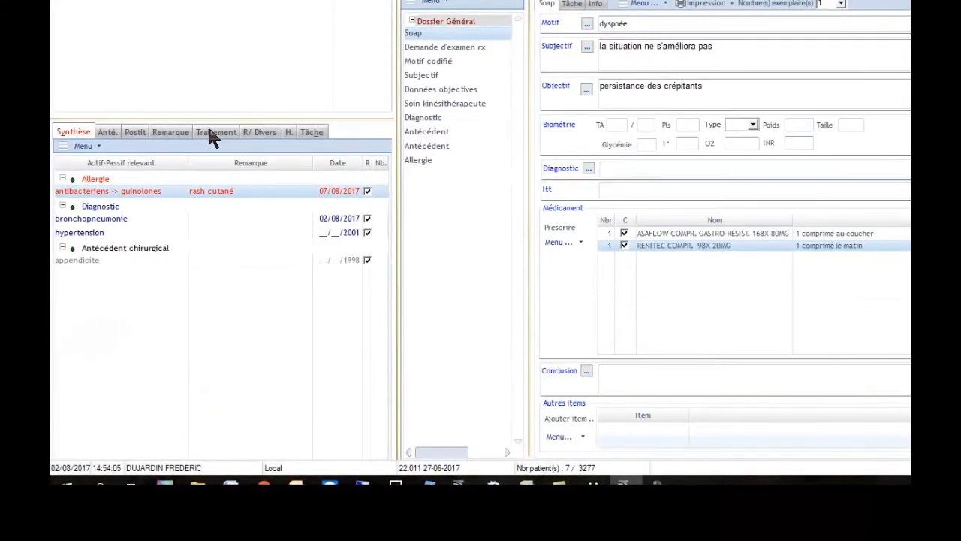
Review the patient's treatment list in the file summary
{"action": "left_click", "coordinate": [210, 133]}
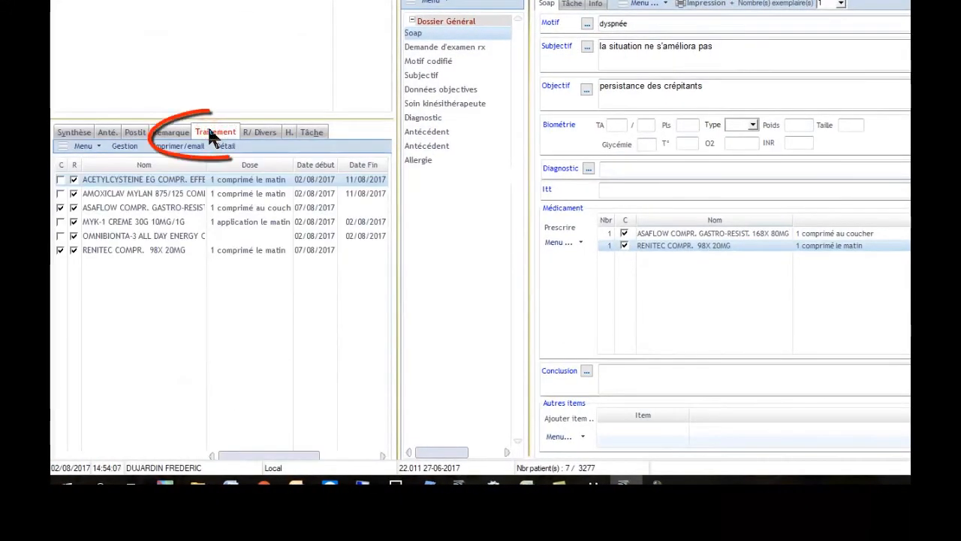
{"action": "left_click", "coordinate": [87, 205]}
{"action": "left_click", "coordinate": [113, 246]}
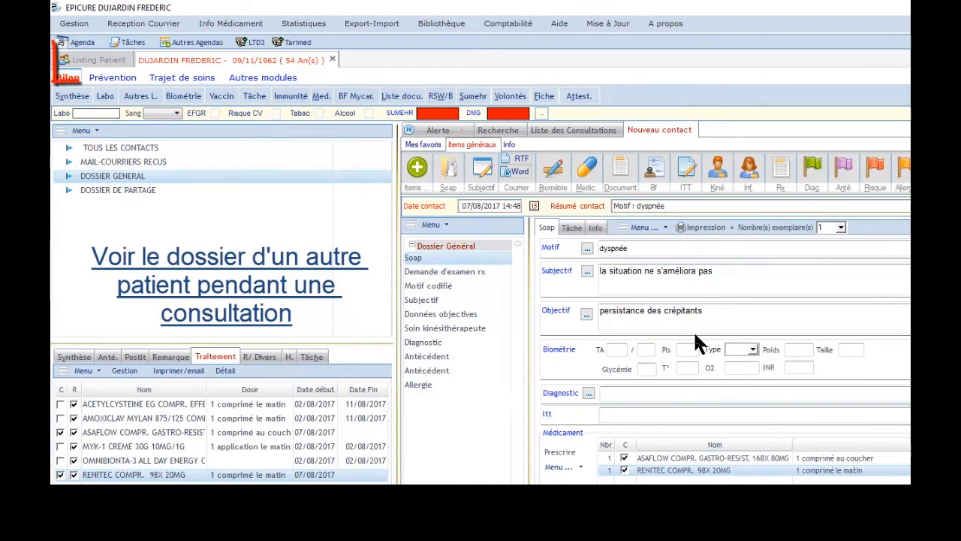
Return to the patient list, select another patient and open that patient's laboratory results
{"action": "left_click", "coordinate": [109, 66]}
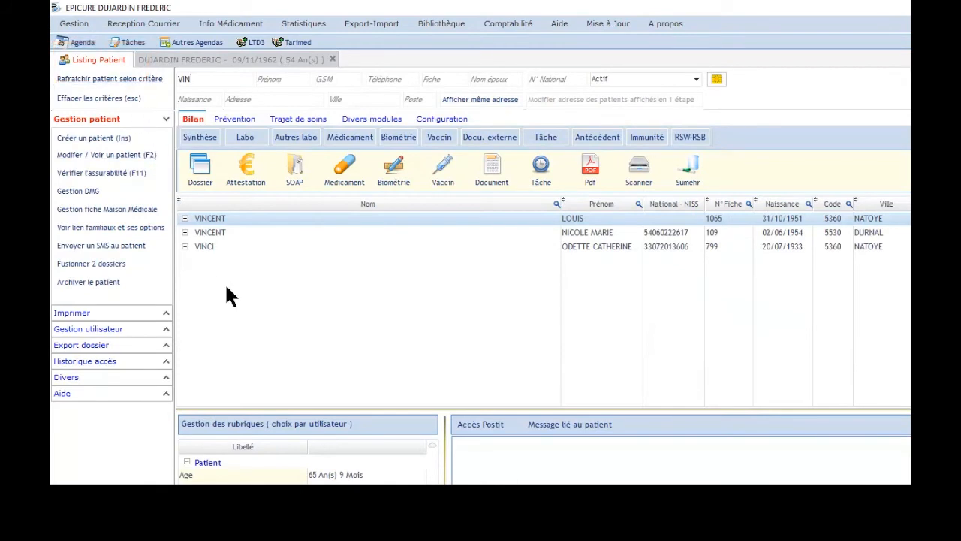
{"action": "left_click", "coordinate": [237, 246]}
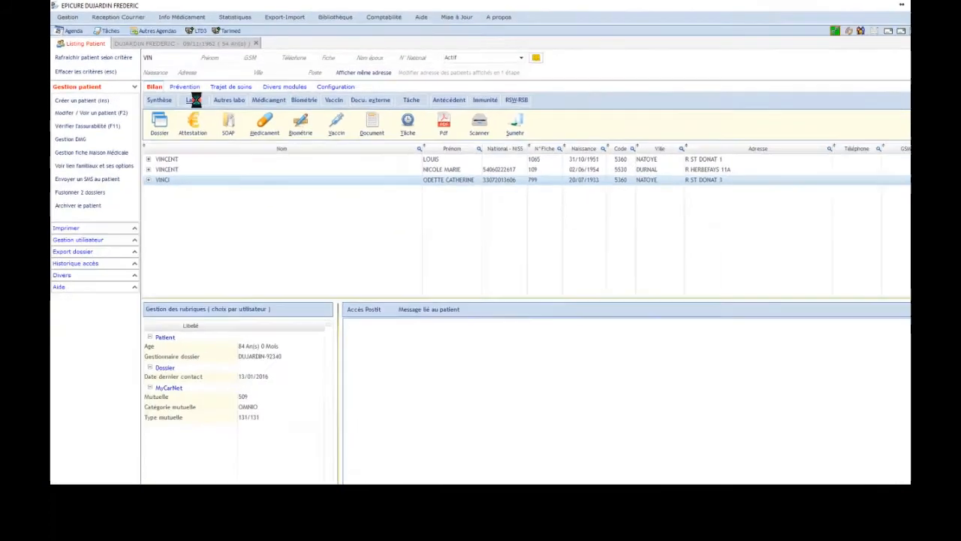
{"action": "left_click", "coordinate": [279, 163]}
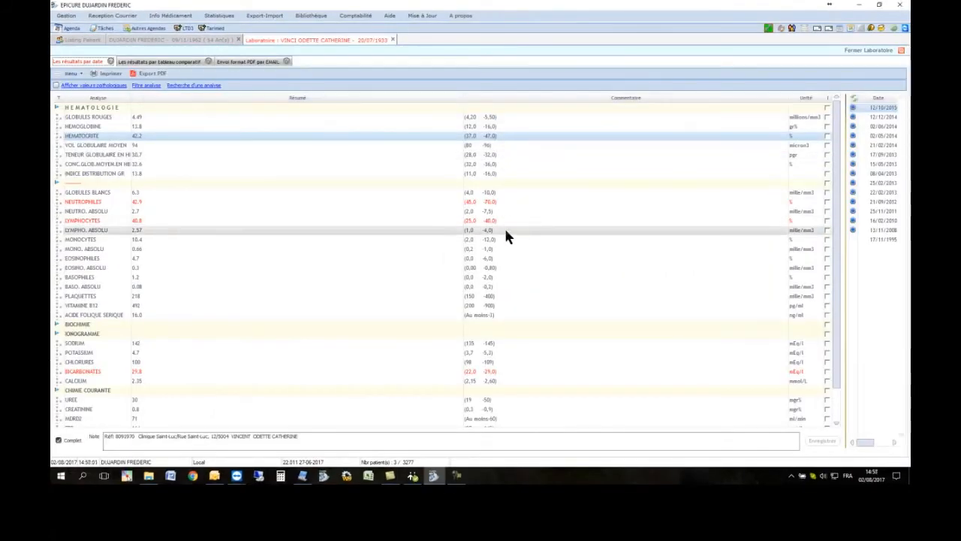
Examine the haemoglobin result line, then close the laboratory view
{"action": "left_click", "coordinate": [114, 127]}
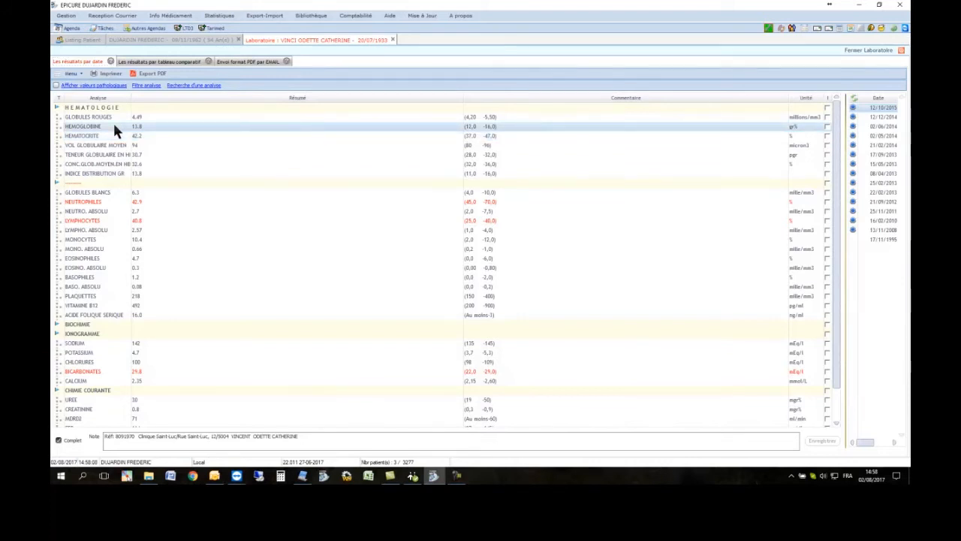
{"action": "double_click", "coordinate": [114, 127]}
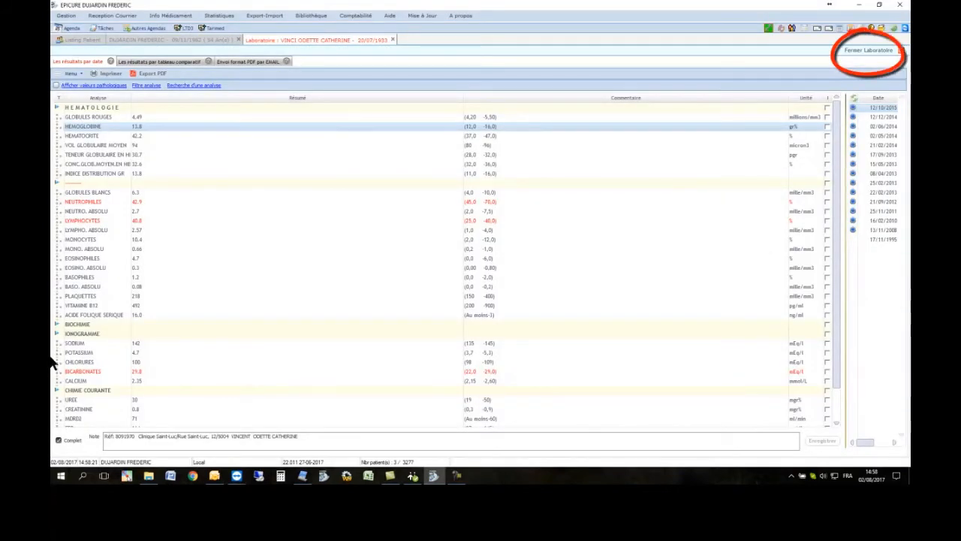
{"action": "left_click", "coordinate": [880, 53]}
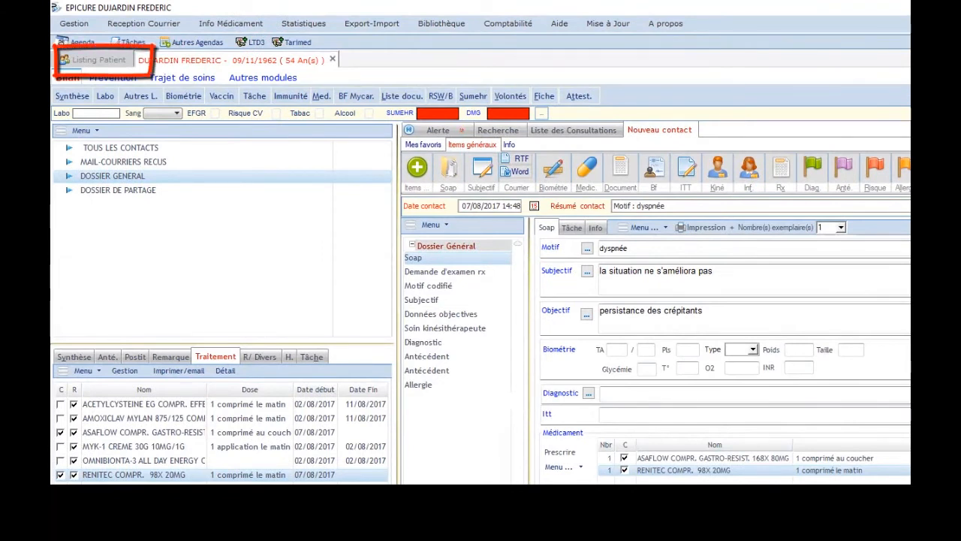
Search the patient list by the first letters of a surname and select the matching patient
{"action": "left_click", "coordinate": [88, 64]}
{"action": "type", "text": "D"}
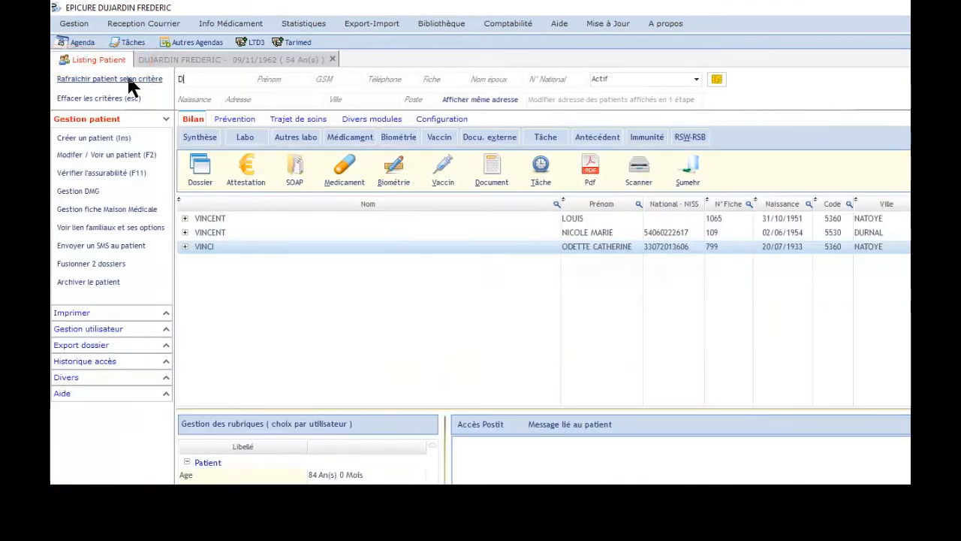
{"action": "type", "text": "UC"}
{"action": "left_click", "coordinate": [297, 303]}
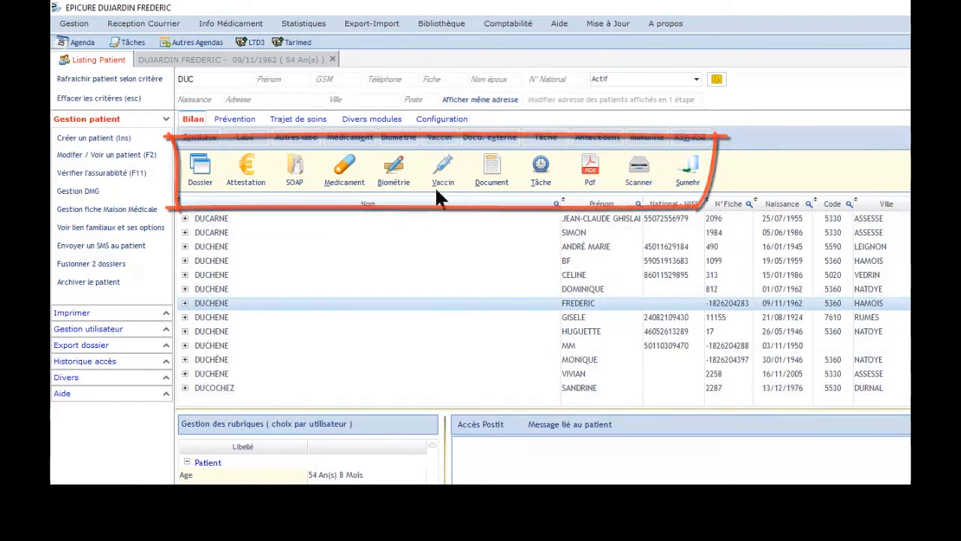
Open the patient's medications and represcribe the SEEBRI BREEZHALER and FOSAMAX treatments, then quit and print
{"action": "left_click", "coordinate": [343, 169]}
{"action": "left_click", "coordinate": [448, 109]}
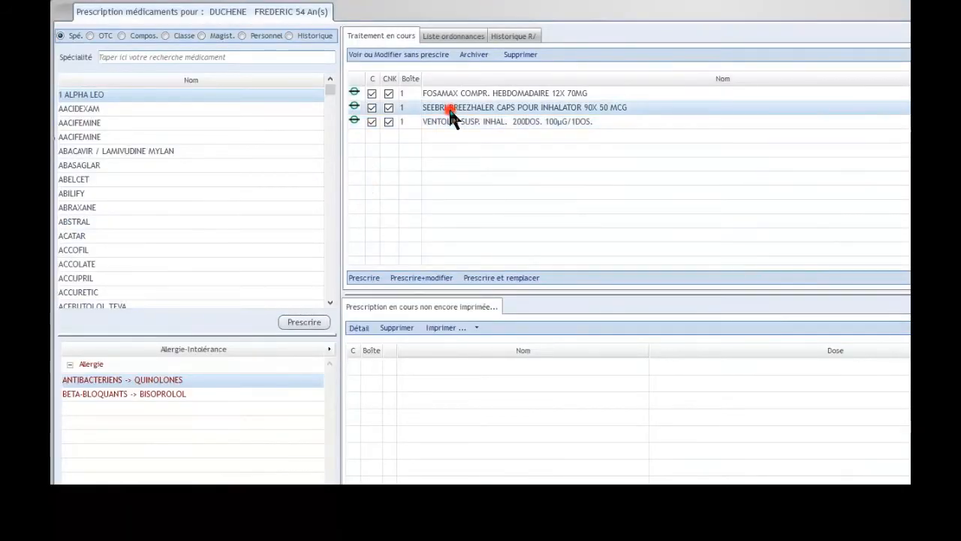
{"action": "double_click", "coordinate": [449, 109]}
{"action": "double_click", "coordinate": [448, 93]}
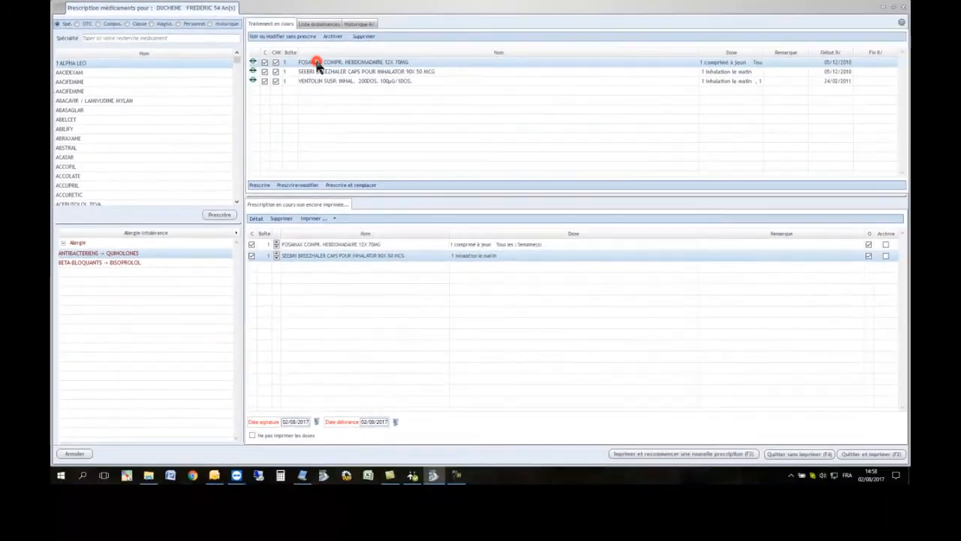
{"action": "left_click", "coordinate": [869, 456]}
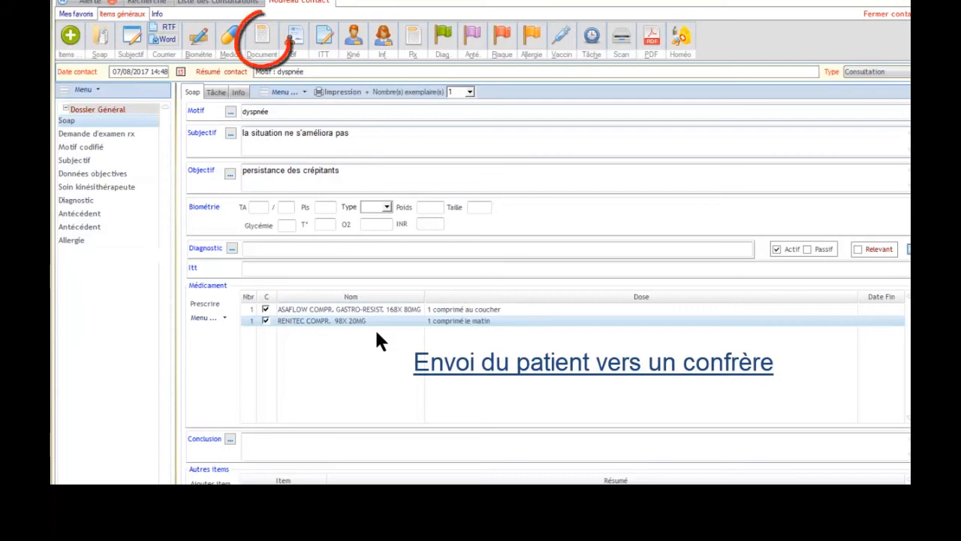
Create a referral letter from the colleague letter templates and scroll through its generated contents
{"action": "left_click", "coordinate": [262, 49]}
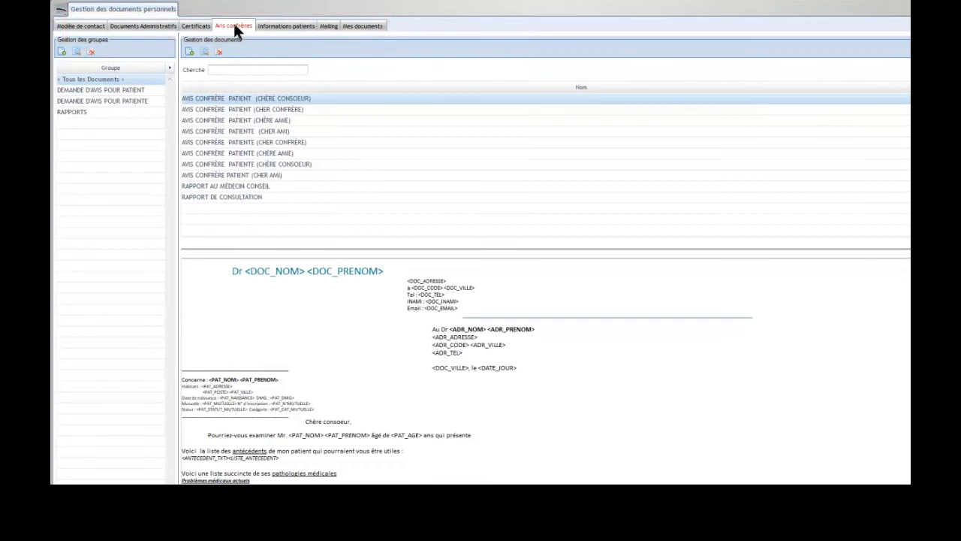
{"action": "key", "text": "Down"}
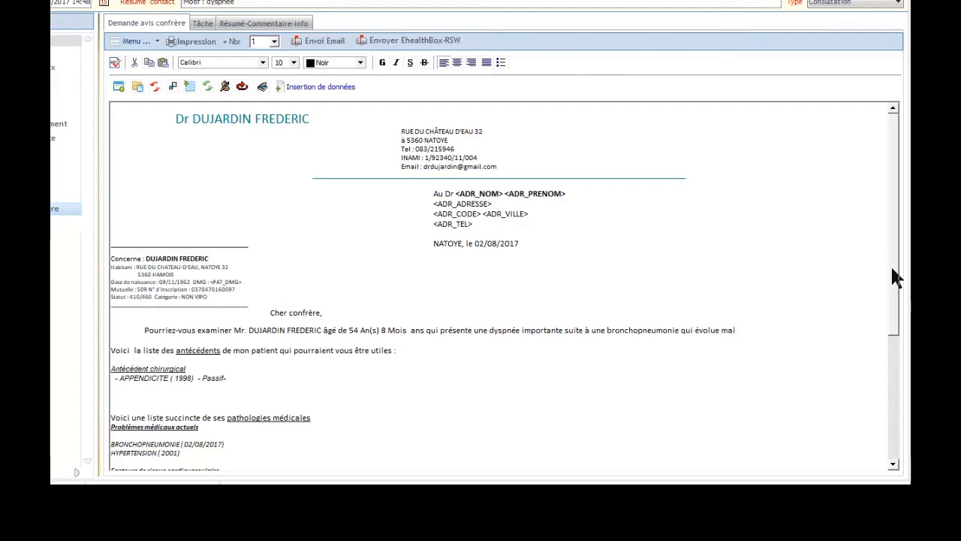
{"action": "left_click_drag", "start_coordinate": [892, 269], "coordinate": [910, 346]}
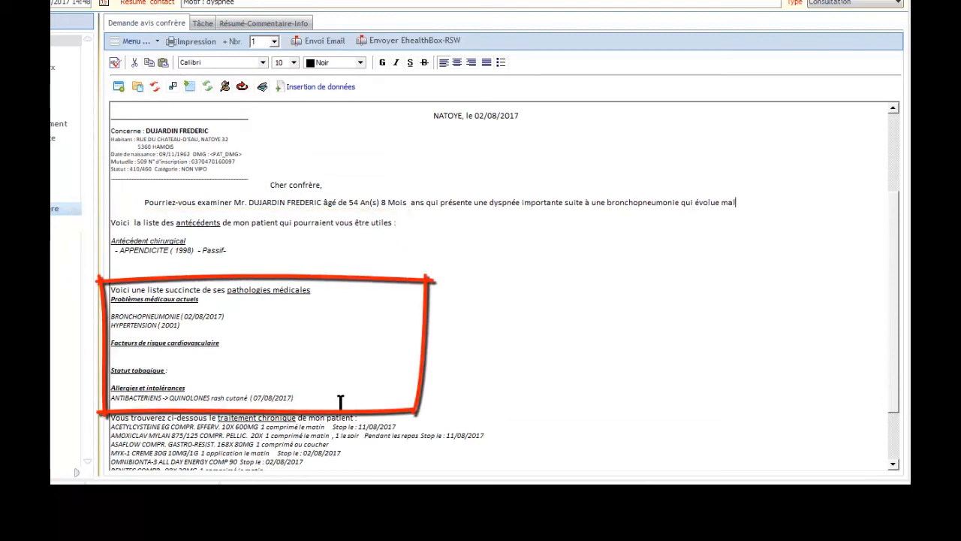
{"action": "left_click_drag", "start_coordinate": [893, 359], "coordinate": [898, 414]}
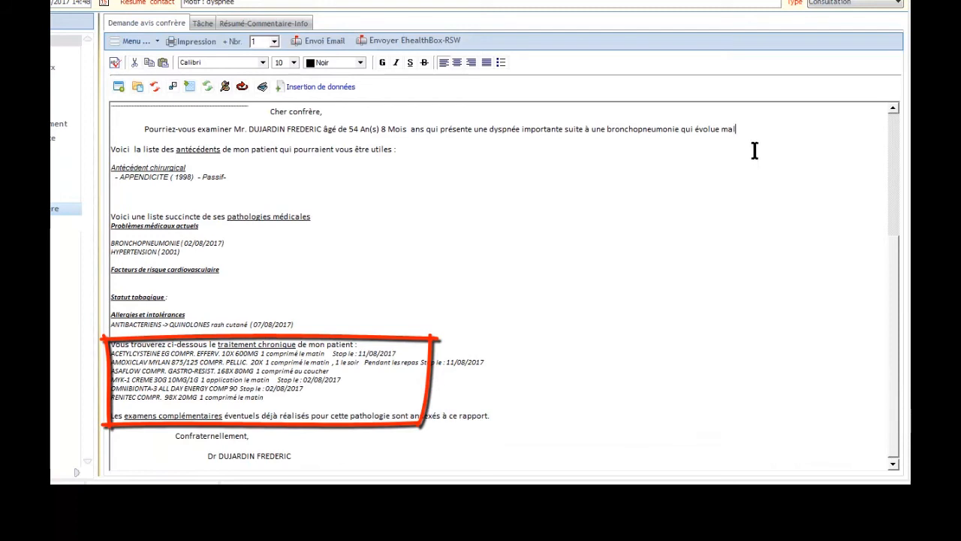
Add a line break after the opening paragraph and choose to add a report service from the data insertion options
{"action": "key", "text": "Return"}
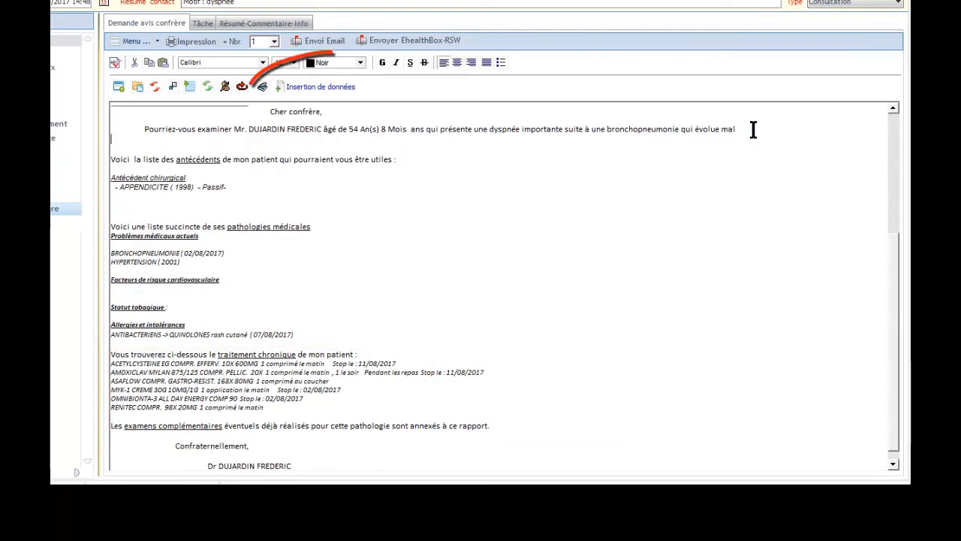
{"action": "left_click", "coordinate": [347, 94]}
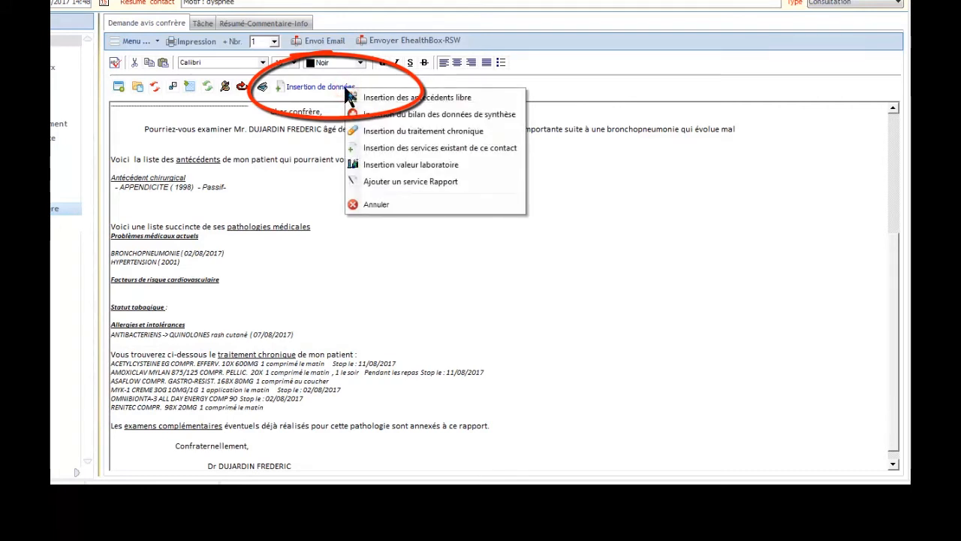
{"action": "left_click", "coordinate": [496, 182]}
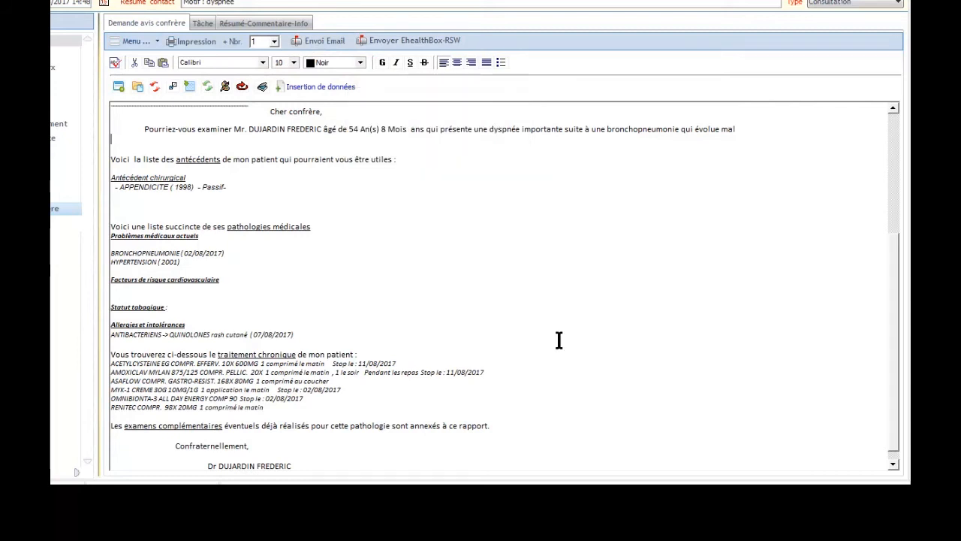
Print the letter to an address-book recipient, searching by the first letters BA and transferring the chosen colleague's address
{"action": "left_click", "coordinate": [208, 45]}
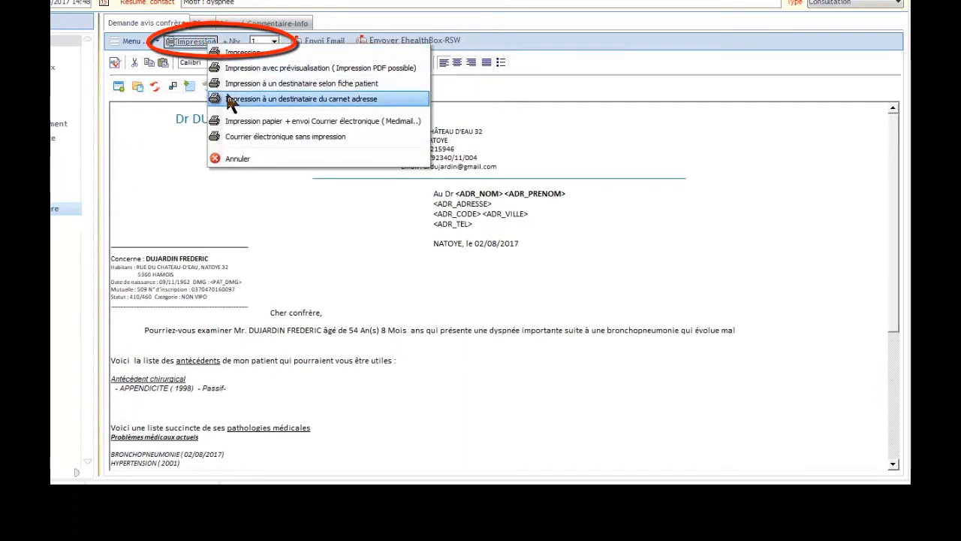
{"action": "left_click", "coordinate": [230, 99]}
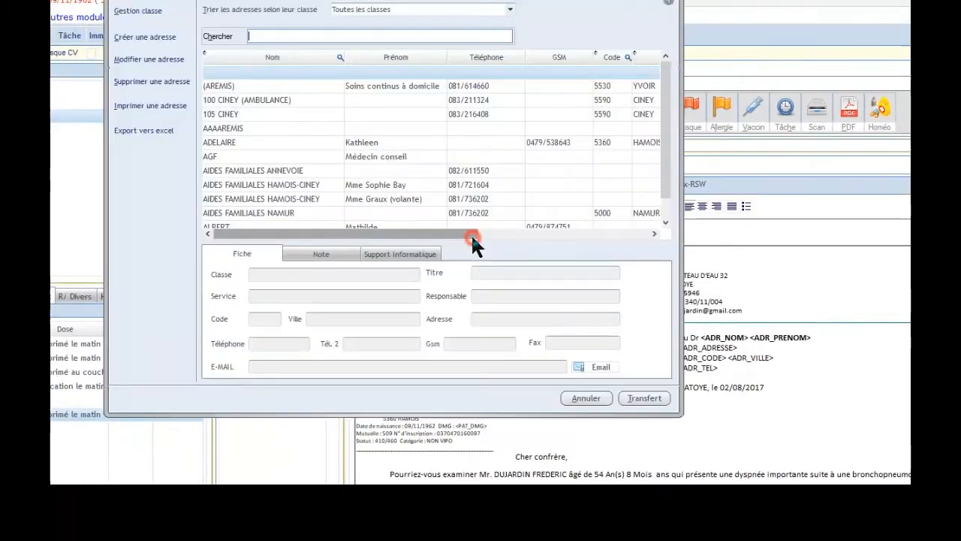
{"action": "type", "text": "BA"}
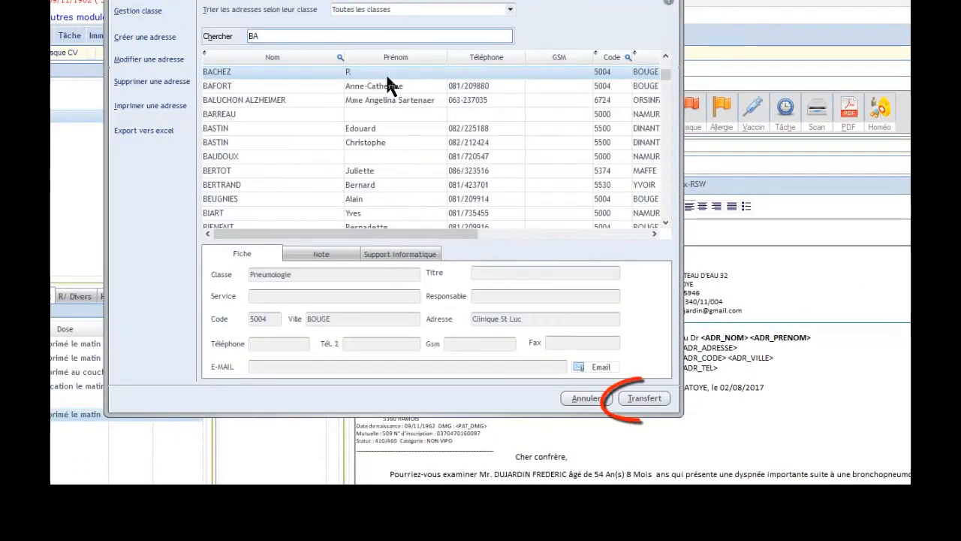
{"action": "left_click", "coordinate": [388, 76]}
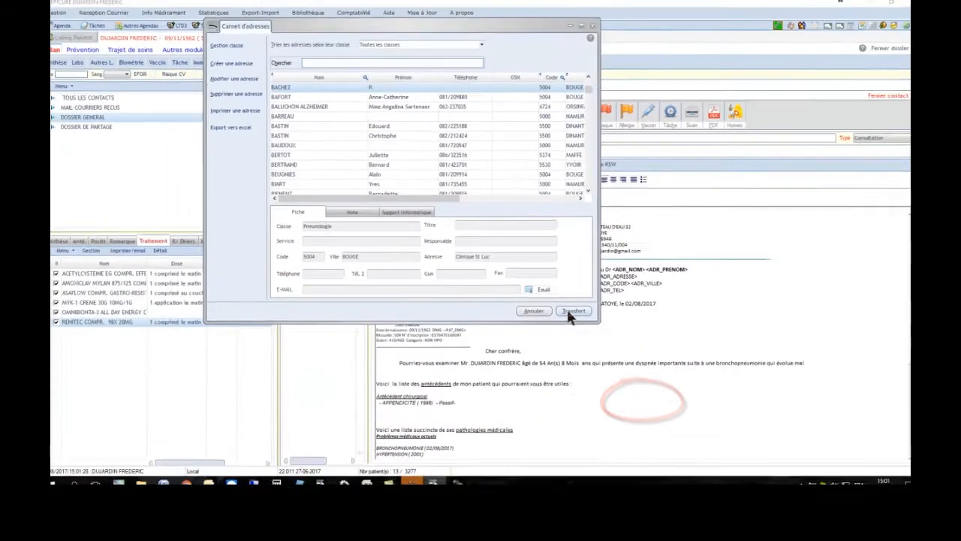
{"action": "left_click", "coordinate": [642, 401]}
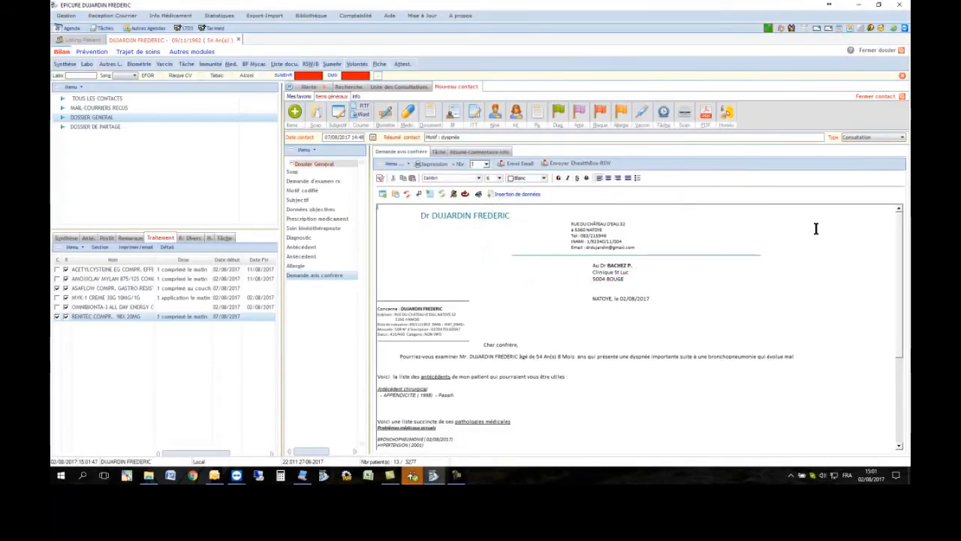
Close the contact, open another patient's record from the list and validate the synthesis window
{"action": "left_click", "coordinate": [883, 99]}
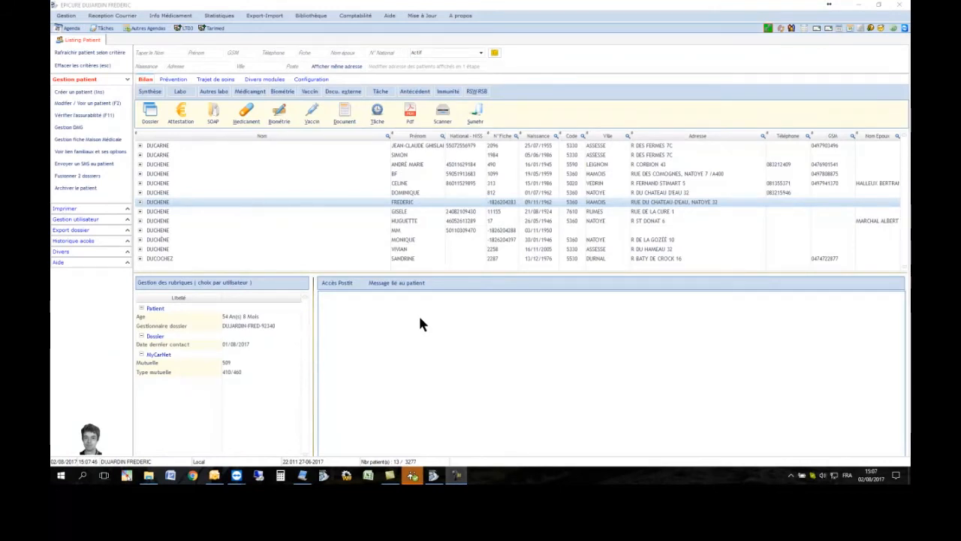
{"action": "double_click", "coordinate": [215, 202]}
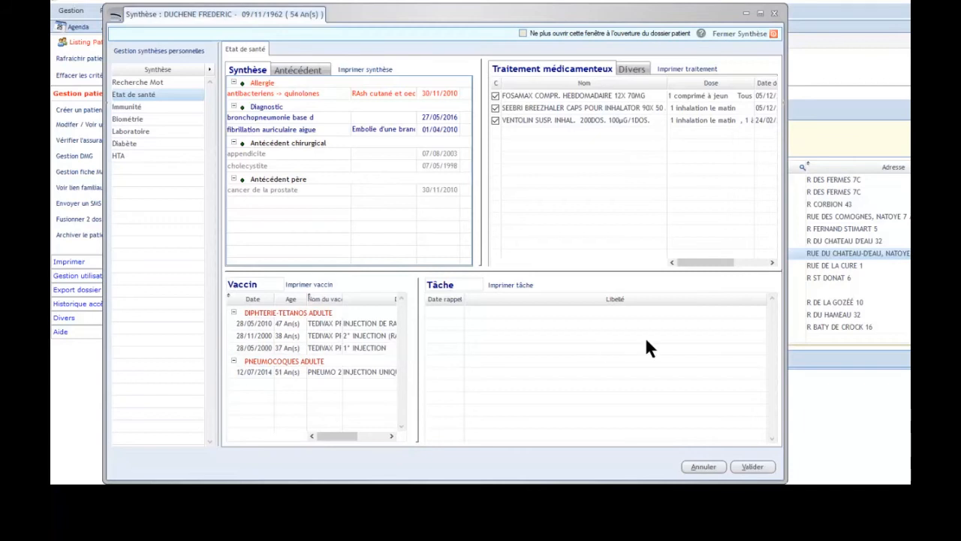
{"action": "left_click", "coordinate": [752, 467]}
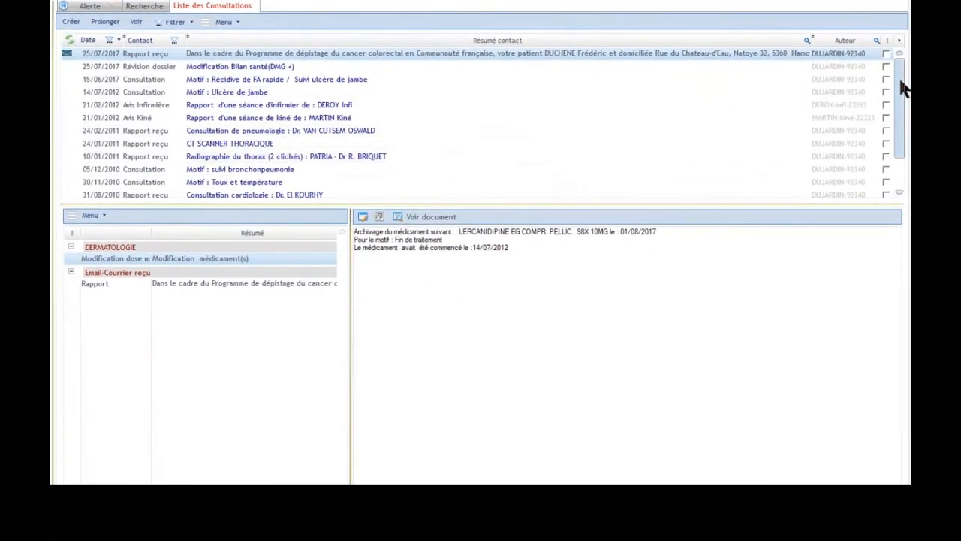
Browse the earlier consultations and reports in the contact list to view each one's details
{"action": "mouse_move", "coordinate": [900, 92]}
{"action": "left_mouse_down"}
{"action": "mouse_move", "coordinate": [908, 142]}
{"action": "mouse_move", "coordinate": [901, 83]}
{"action": "left_mouse_up"}
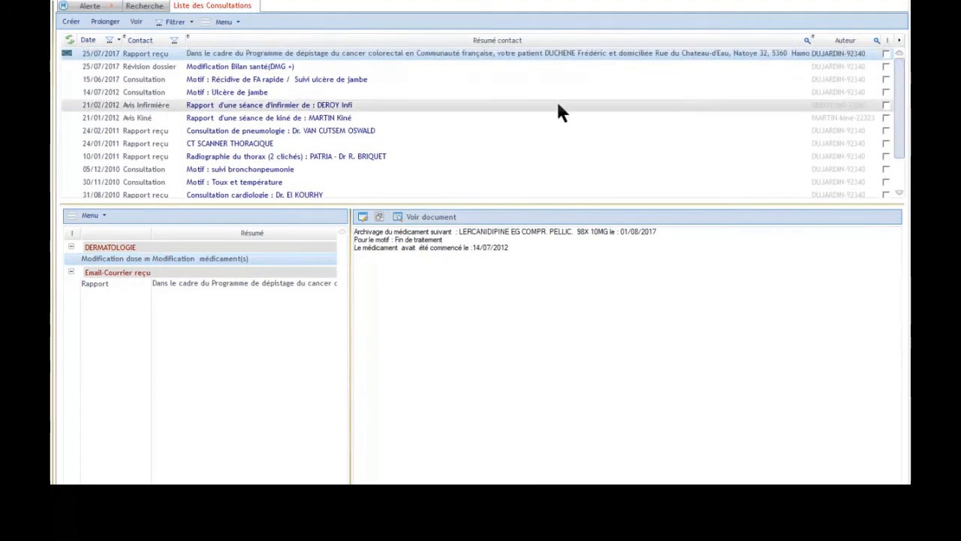
{"action": "left_click", "coordinate": [158, 78]}
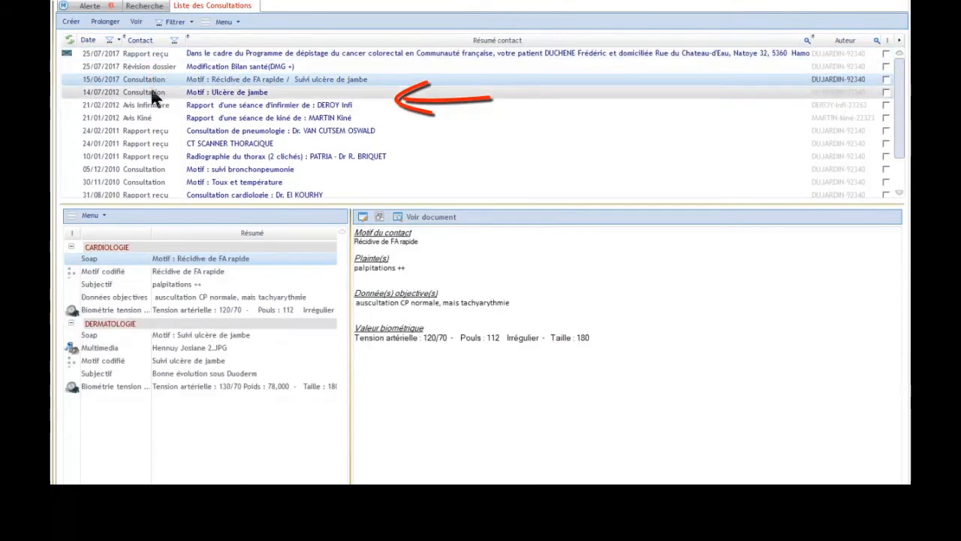
{"action": "left_click", "coordinate": [149, 93]}
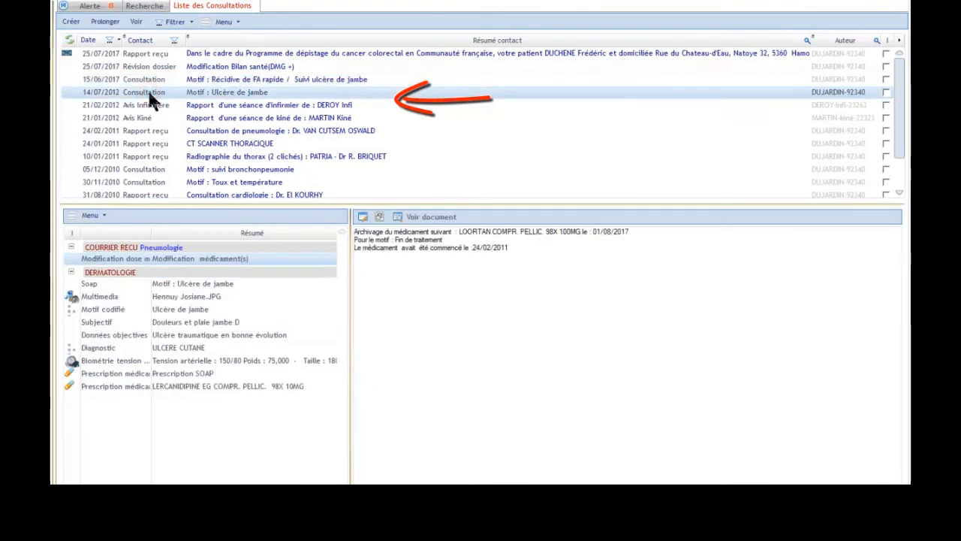
{"action": "left_click", "coordinate": [151, 104]}
{"action": "left_click", "coordinate": [154, 120]}
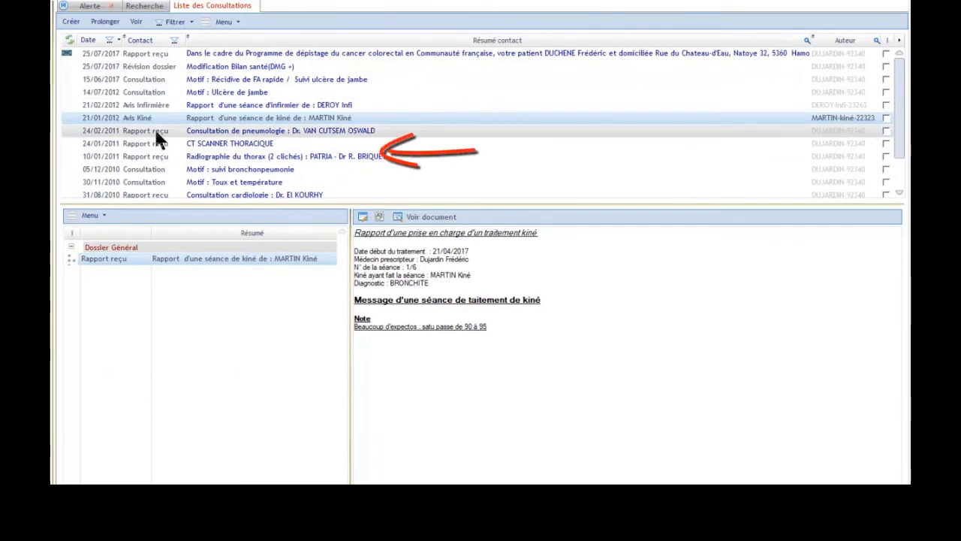
{"action": "left_click", "coordinate": [156, 130]}
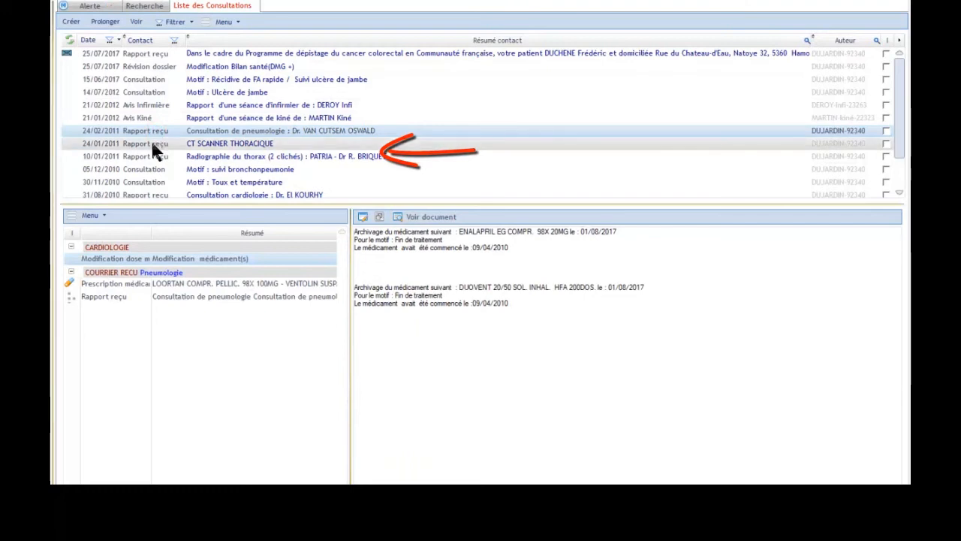
{"action": "left_click", "coordinate": [152, 144]}
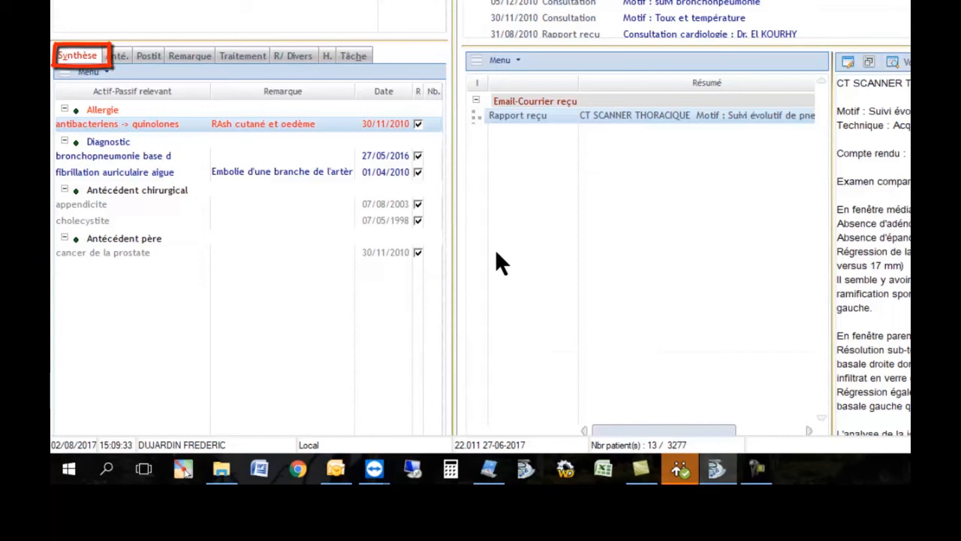
Review the patient's treatment, miscellaneous prescriptions, tasks and synthesis tabs
{"action": "left_click", "coordinate": [239, 56]}
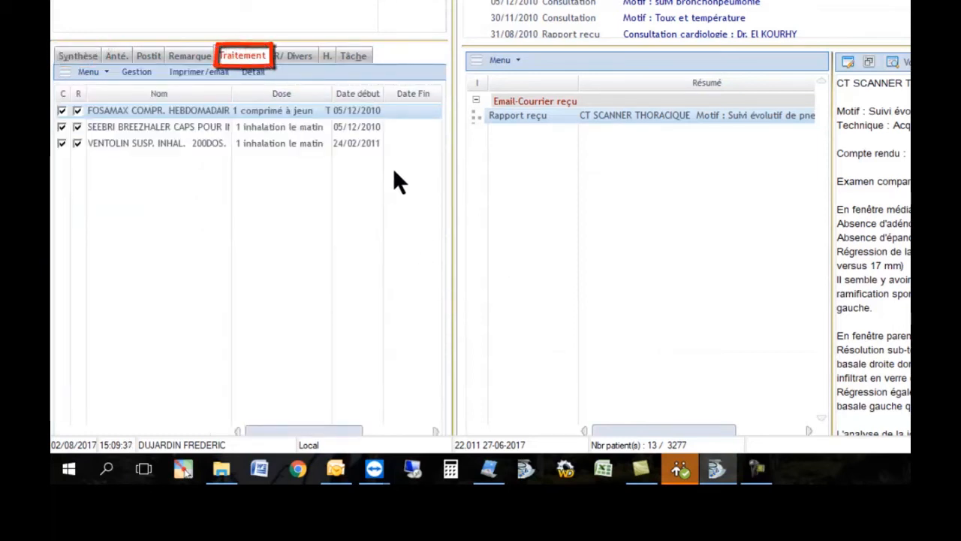
{"action": "left_click", "coordinate": [300, 55]}
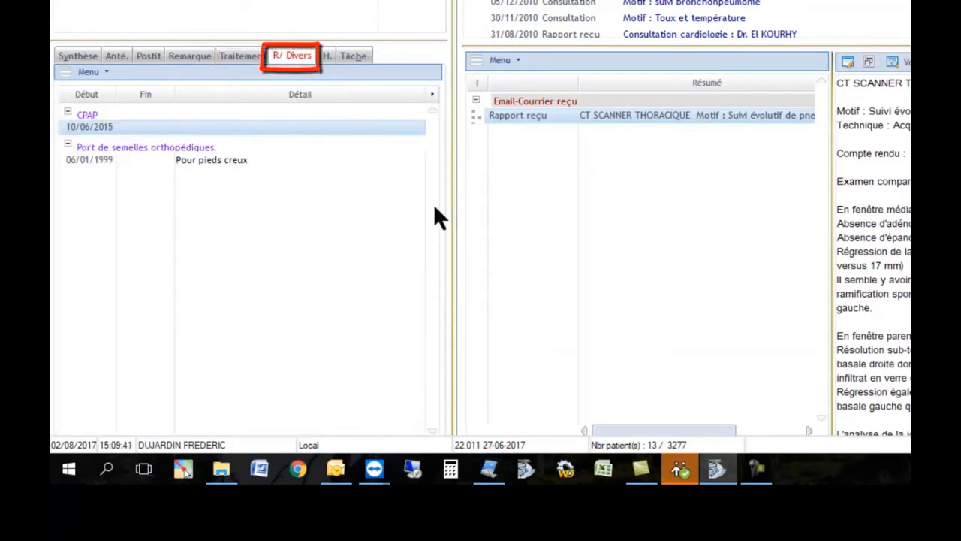
{"action": "left_click", "coordinate": [367, 58]}
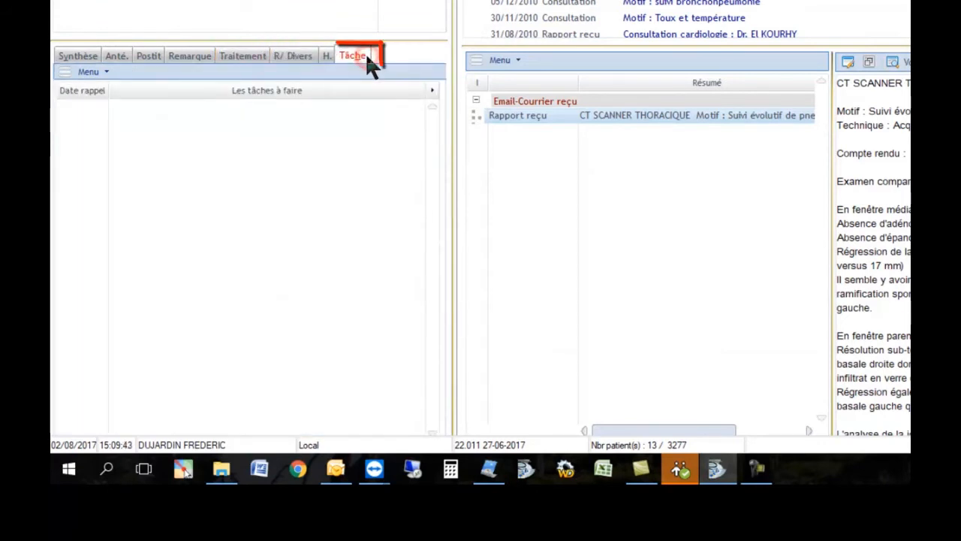
{"action": "left_click", "coordinate": [75, 56]}
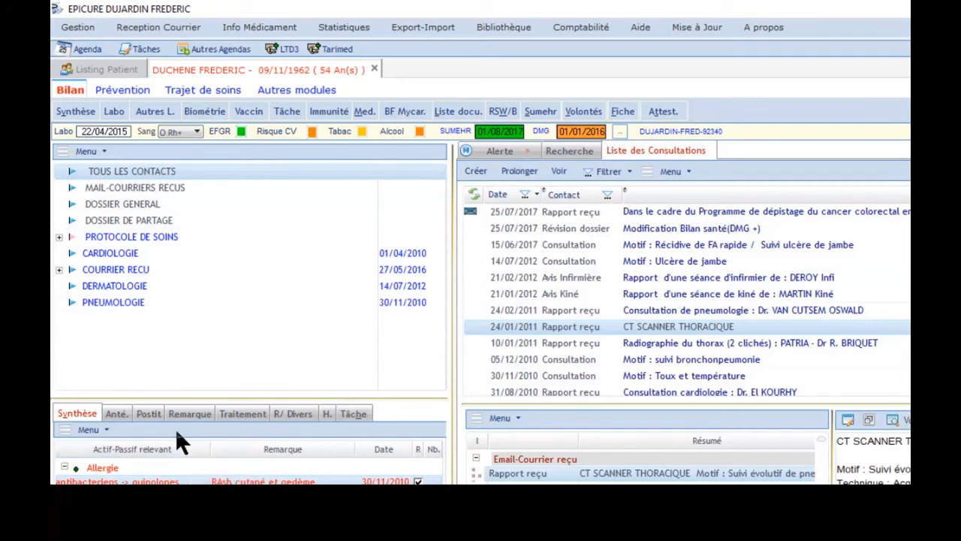
Filter the contact list by the Dermatology, Cardiology and received mail care elements
{"action": "left_click", "coordinate": [130, 288]}
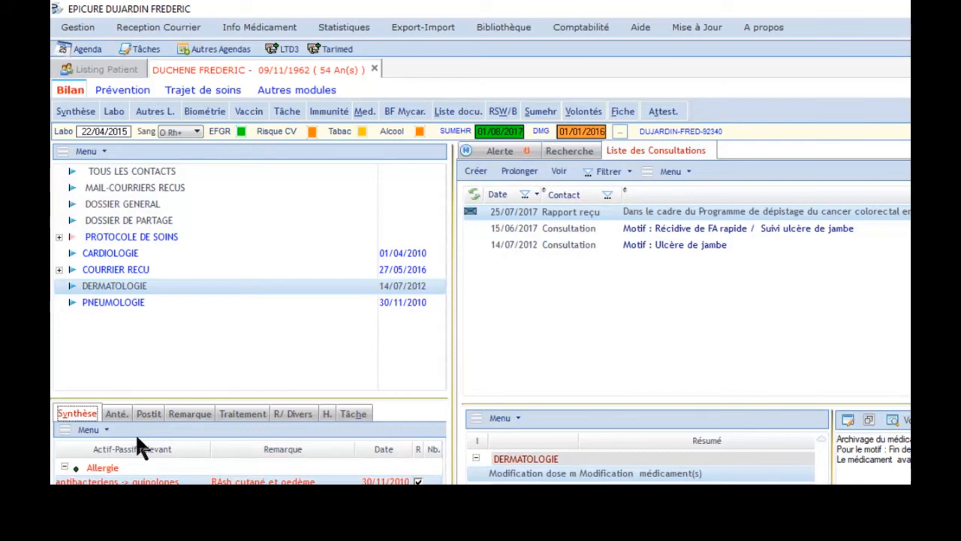
{"action": "left_click", "coordinate": [126, 255]}
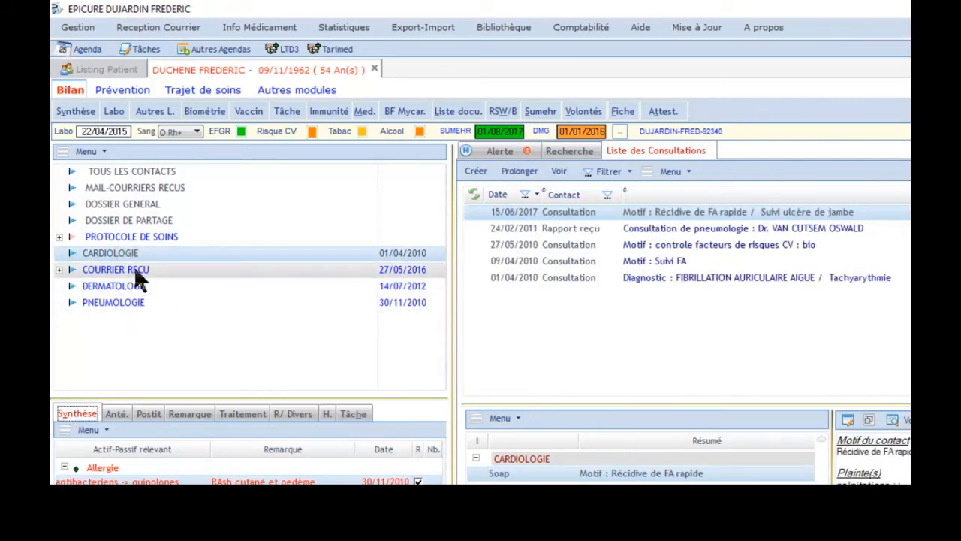
{"action": "left_click", "coordinate": [134, 269]}
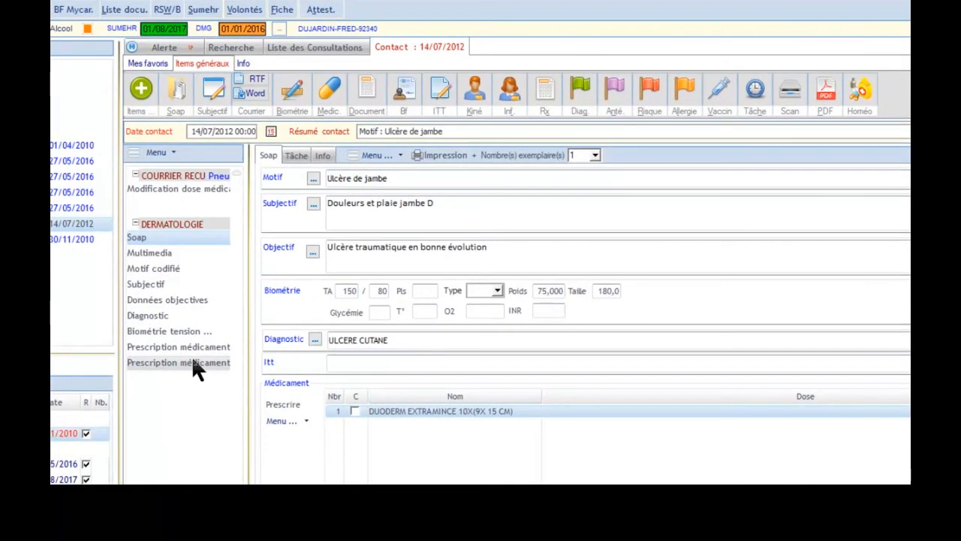
Open the laboratory results, display the haemoglobin history graph, then close the graph and the laboratory view
{"action": "left_click", "coordinate": [330, 51]}
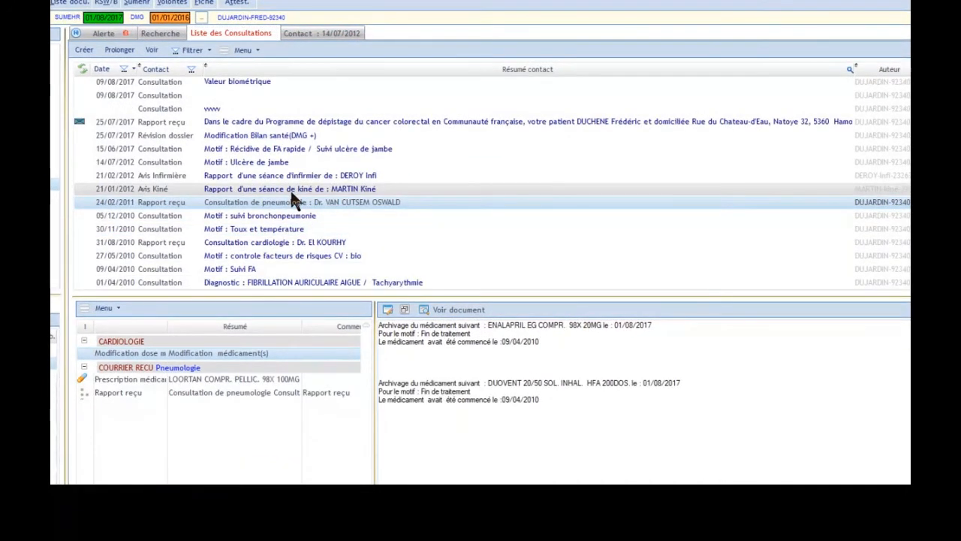
{"action": "left_click", "coordinate": [309, 38]}
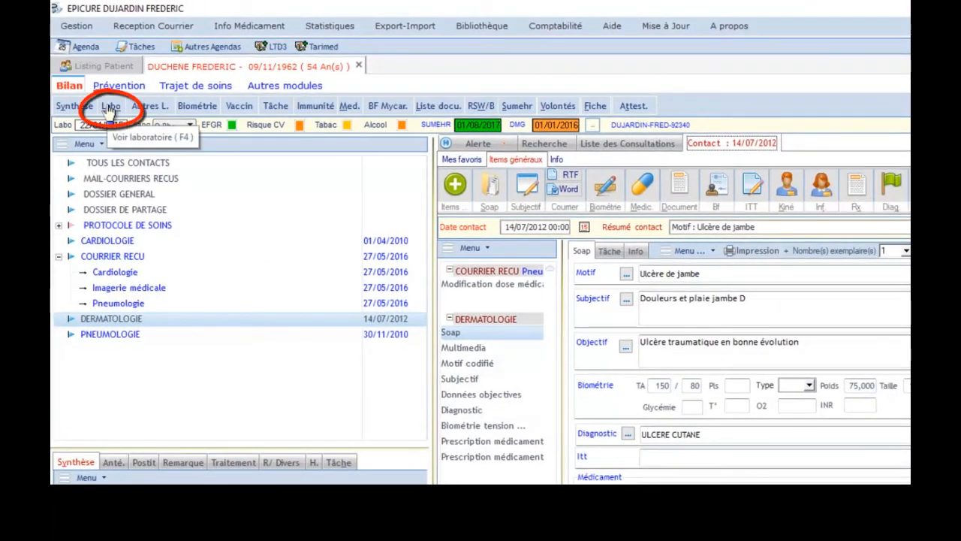
{"action": "left_click", "coordinate": [111, 107]}
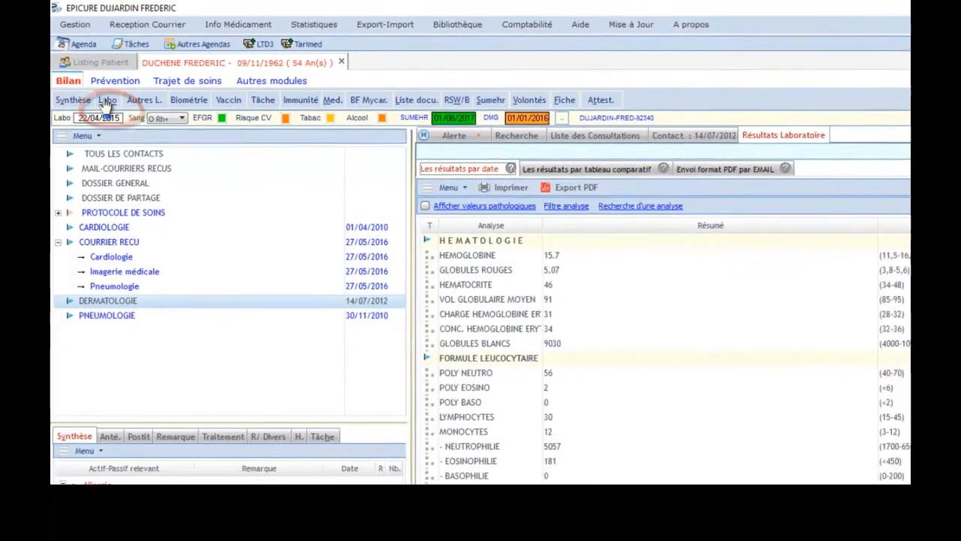
{"action": "double_click", "coordinate": [467, 255]}
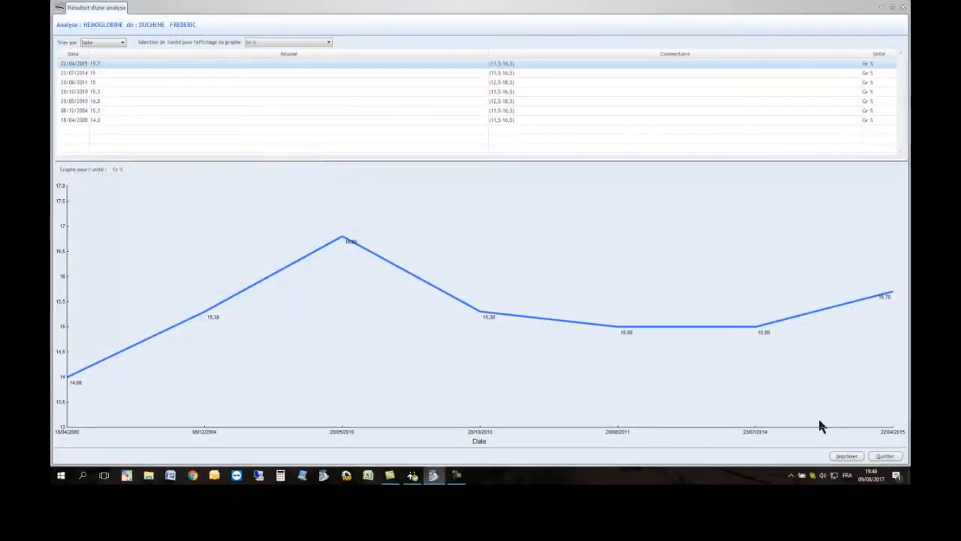
{"action": "left_click", "coordinate": [892, 455]}
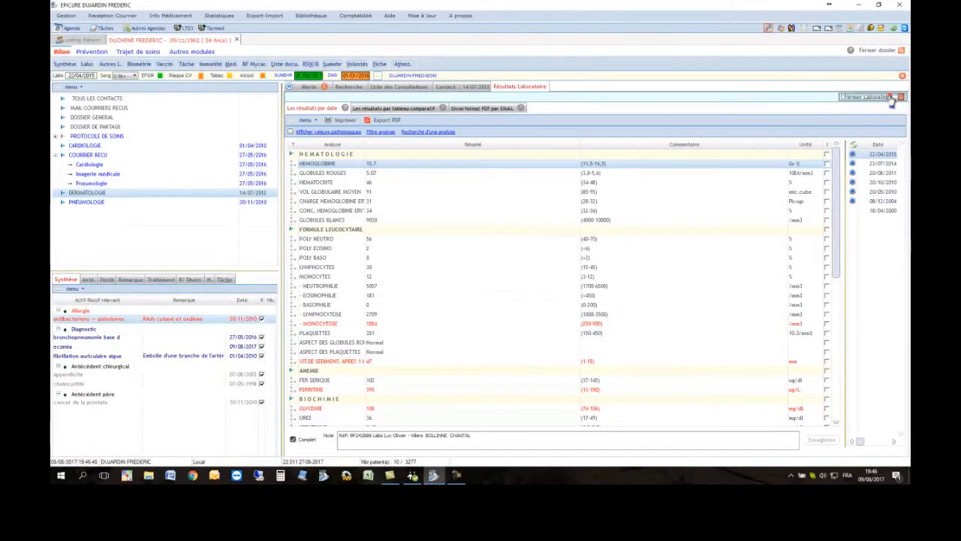
{"action": "left_click", "coordinate": [891, 98]}
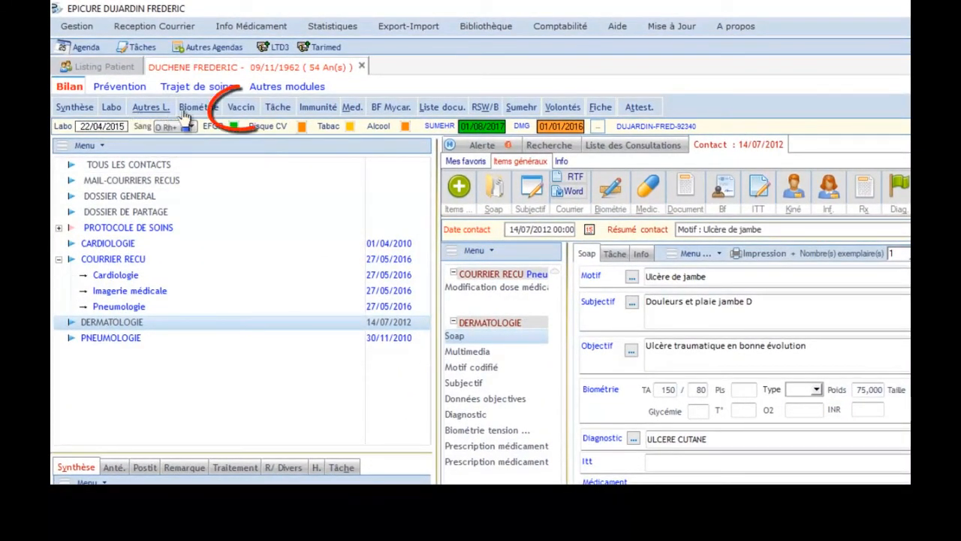
Add a Dermatologie care element to the patient's record using a personal term
{"action": "left_click", "coordinate": [242, 109]}
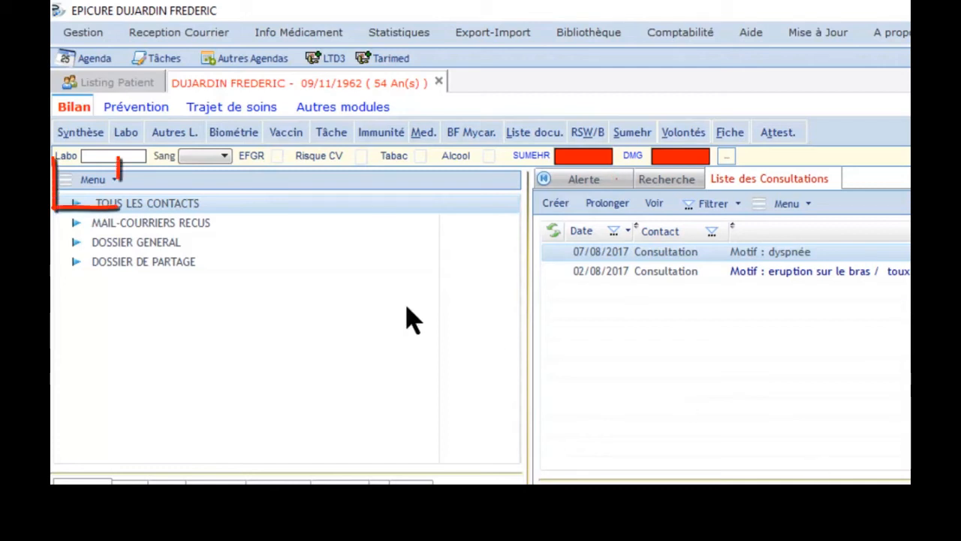
{"action": "left_click", "coordinate": [94, 182]}
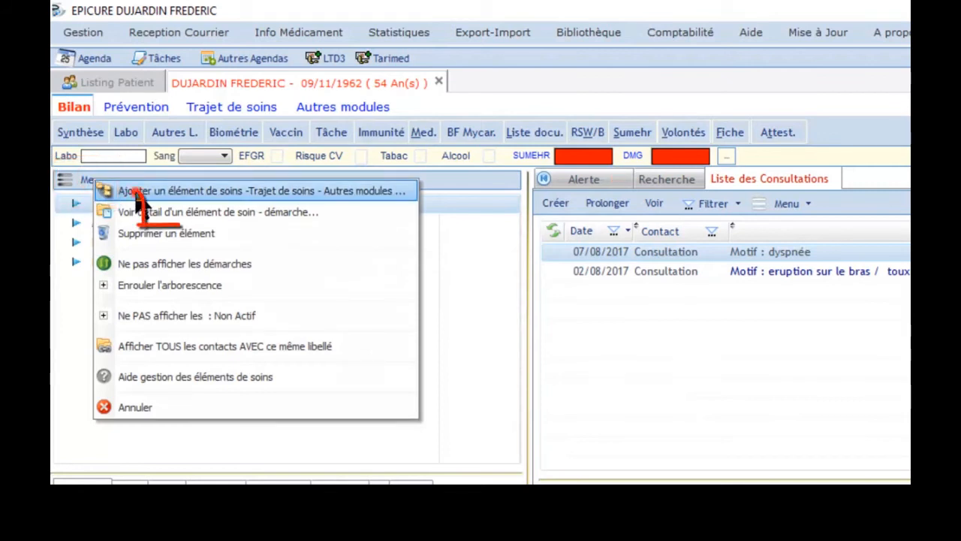
{"action": "left_click", "coordinate": [136, 194]}
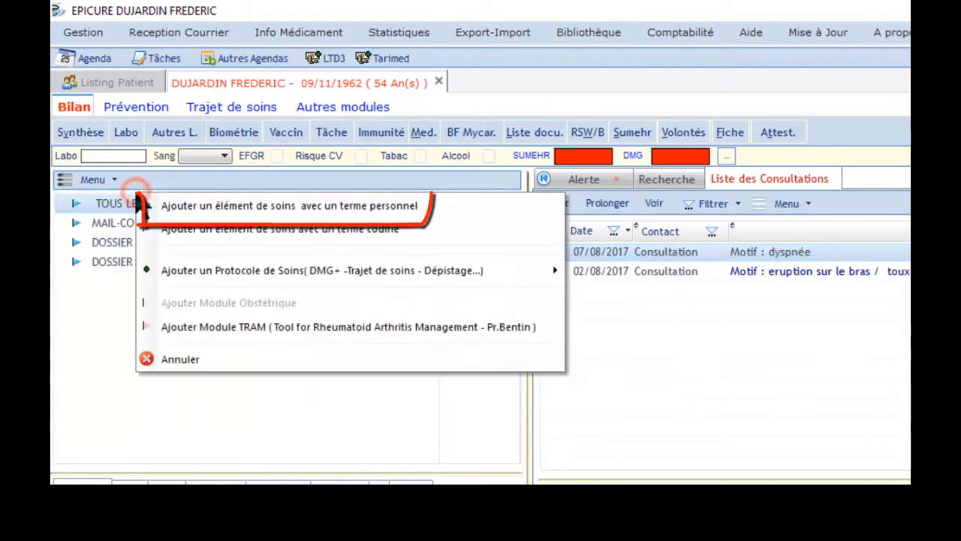
{"action": "left_click", "coordinate": [253, 205]}
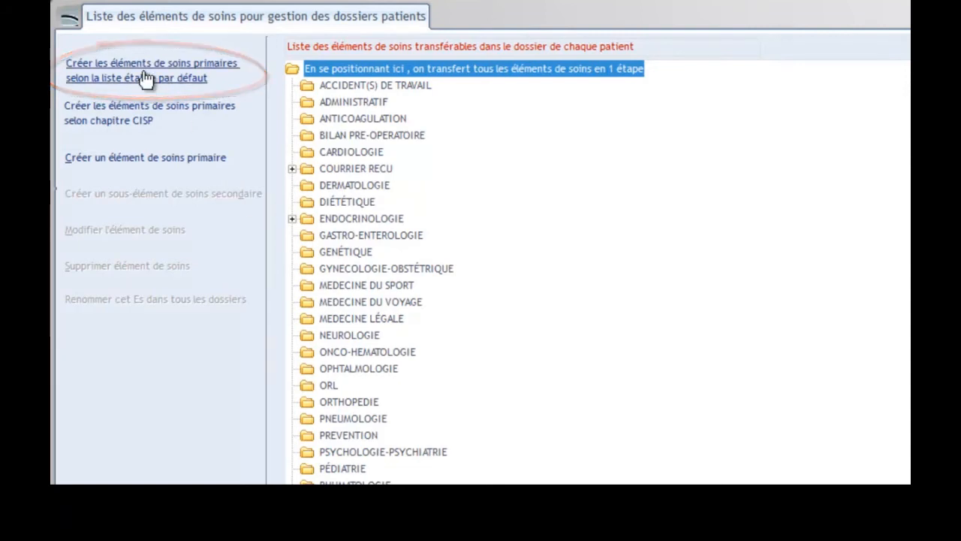
{"action": "left_click", "coordinate": [362, 183]}
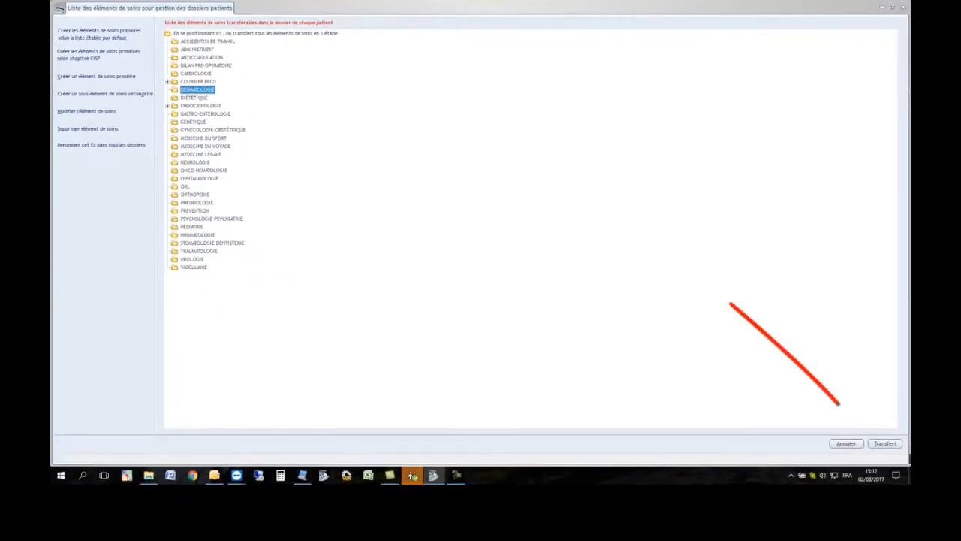
{"action": "left_click", "coordinate": [886, 444]}
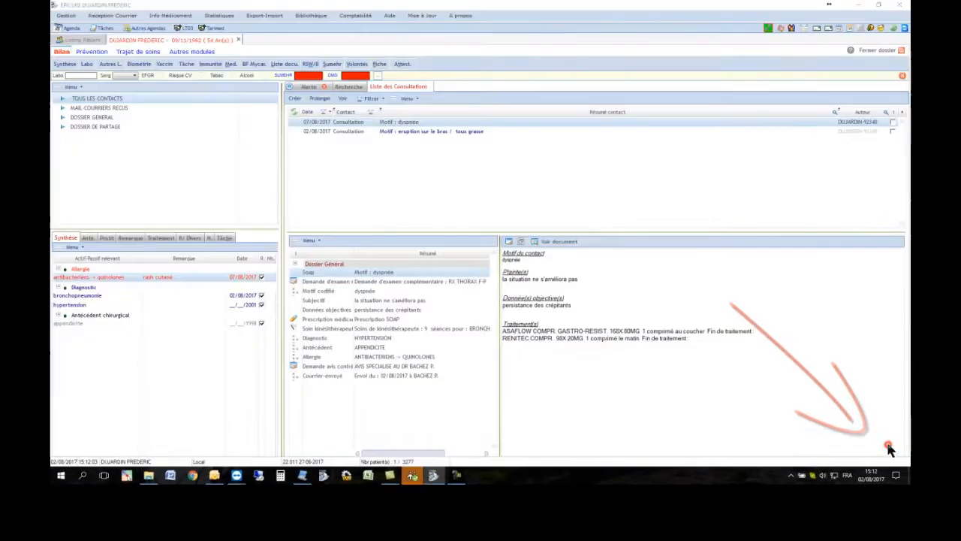
Add a Pneumologie care element to the patient's record using a personal term
{"action": "left_click", "coordinate": [70, 88]}
{"action": "left_click", "coordinate": [80, 96]}
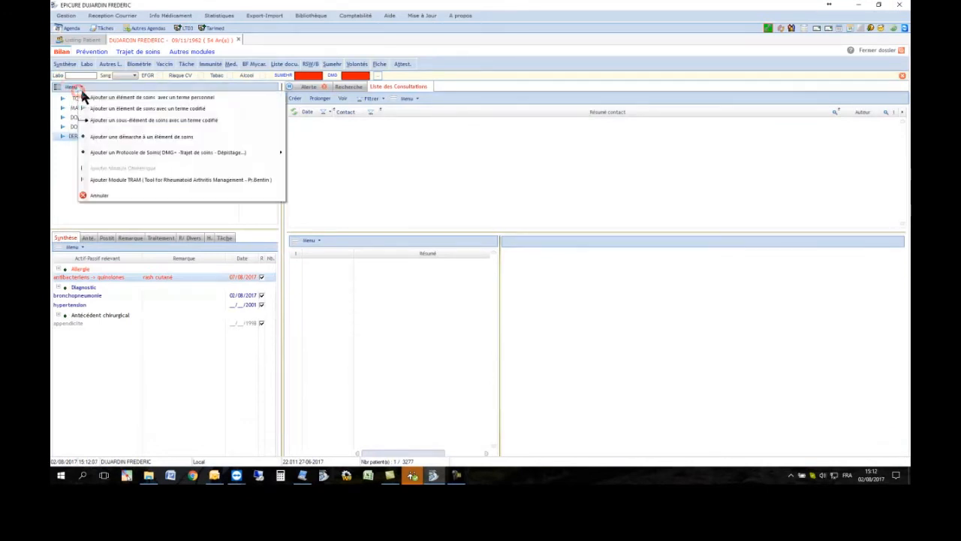
{"action": "left_click", "coordinate": [117, 98]}
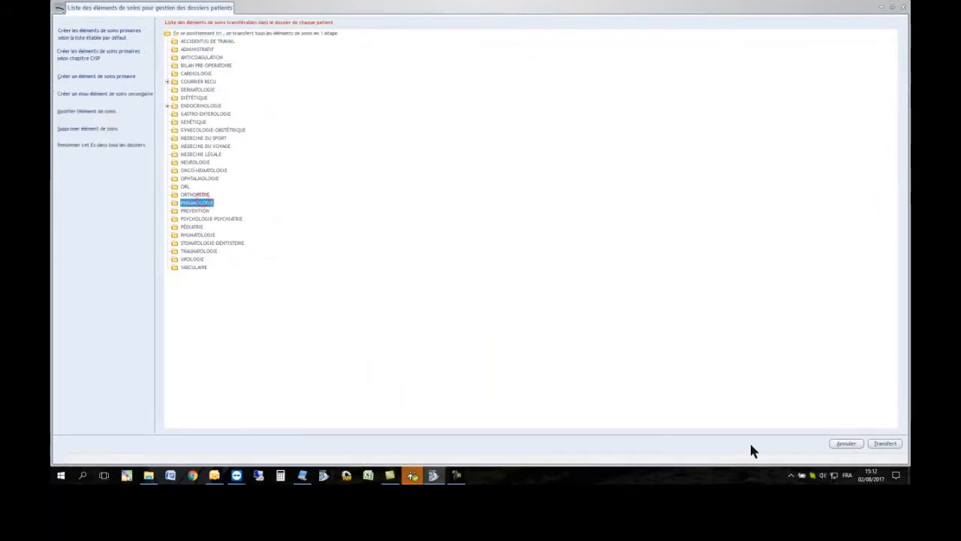
{"action": "left_click", "coordinate": [885, 443]}
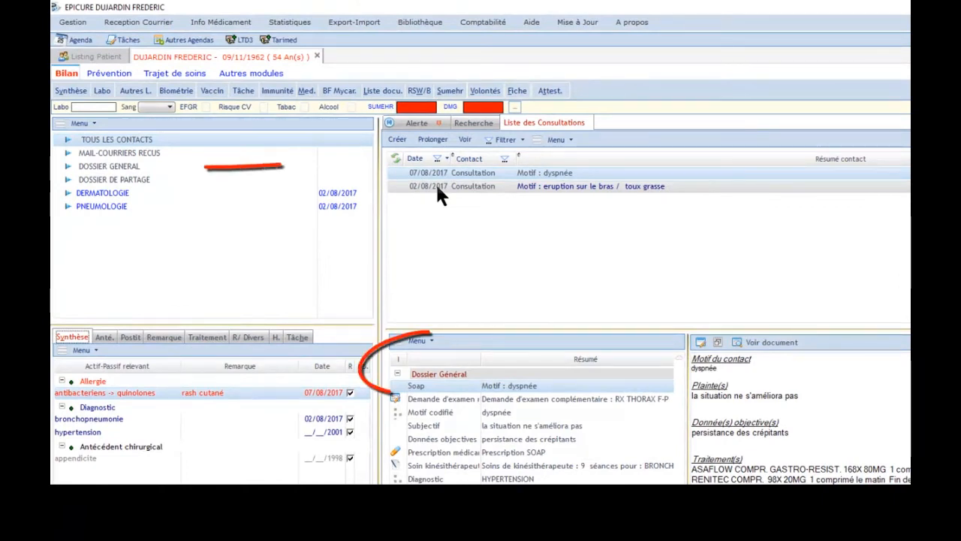
Move the 02/08/2017 consultation with all its services to the Pneumologie care element
{"action": "left_click", "coordinate": [439, 188]}
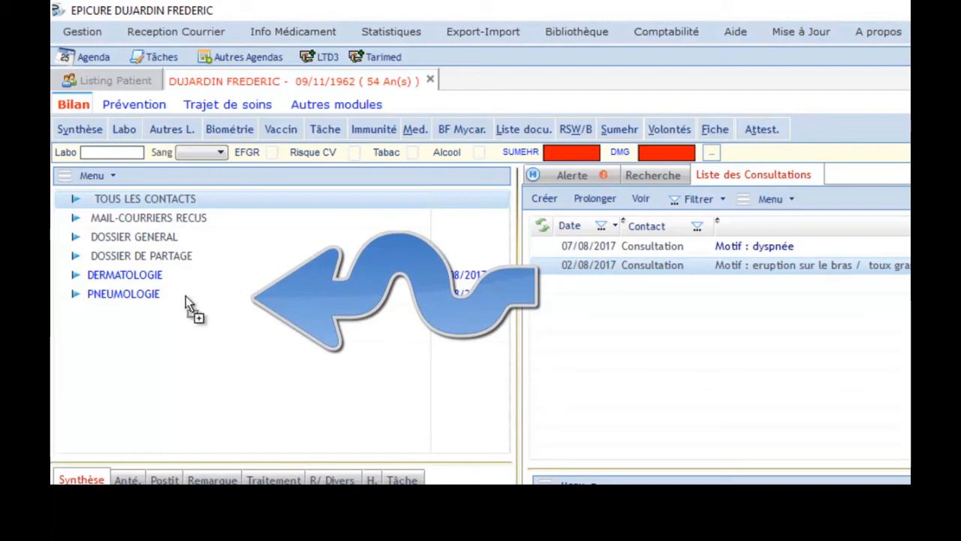
{"action": "left_click_drag", "start_coordinate": [162, 297], "coordinate": [160, 293]}
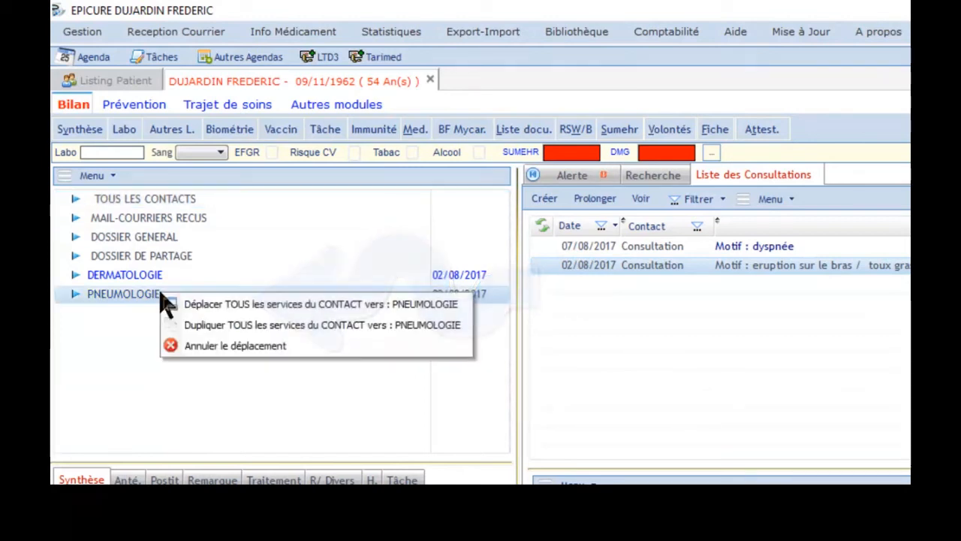
{"action": "left_click", "coordinate": [214, 305]}
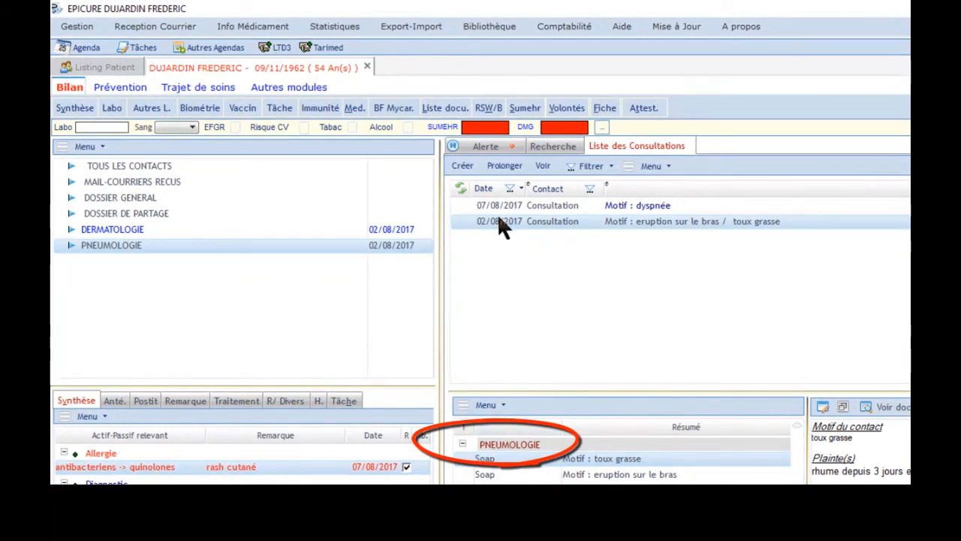
Duplicate all services of the 02/08/2017 consultation into the Dermatologie care element
{"action": "left_click_drag", "start_coordinate": [501, 224], "coordinate": [154, 229]}
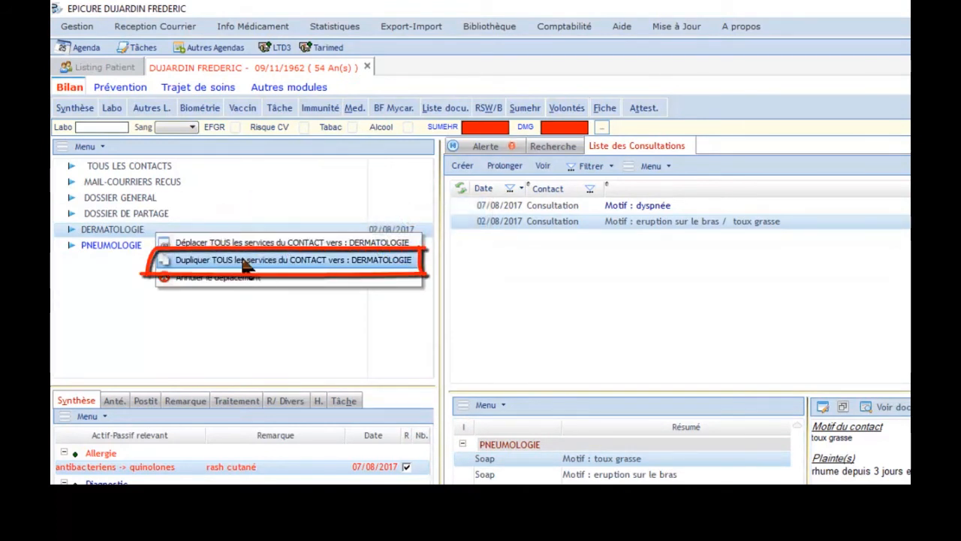
{"action": "left_click", "coordinate": [244, 259]}
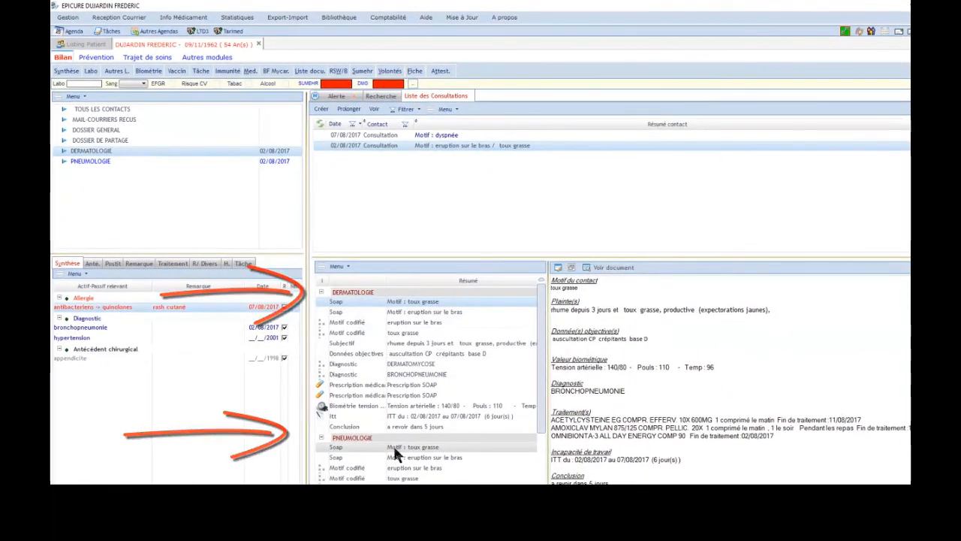
Move the 07/08/2017 dyspnée consultation to the Pneumologie care element
{"action": "left_click", "coordinate": [386, 136]}
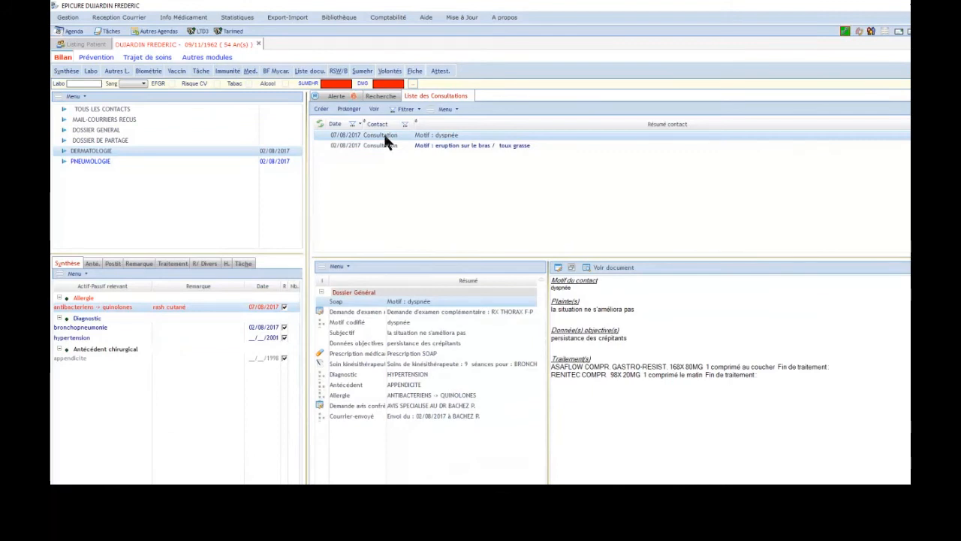
{"action": "left_click_drag", "start_coordinate": [384, 134], "coordinate": [98, 164]}
{"action": "left_click", "coordinate": [102, 167]}
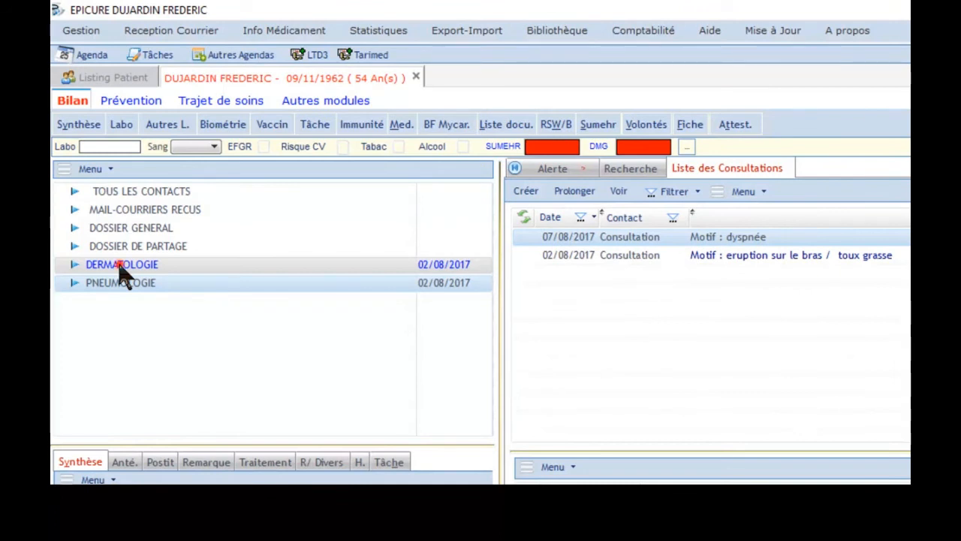
Filter the contact list by the Dermatologie, all-contacts and Pneumologie care elements to compare them
{"action": "left_click", "coordinate": [119, 268]}
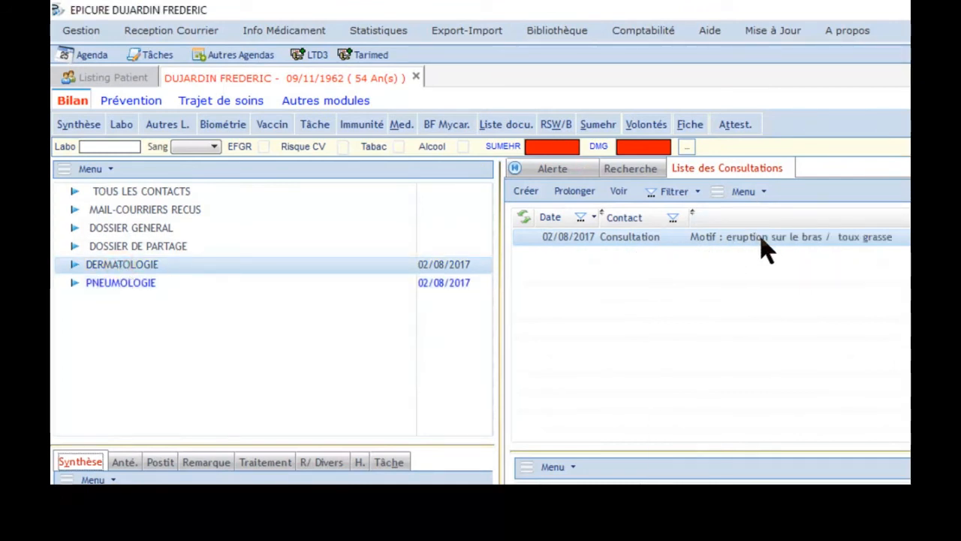
{"action": "left_click", "coordinate": [141, 289]}
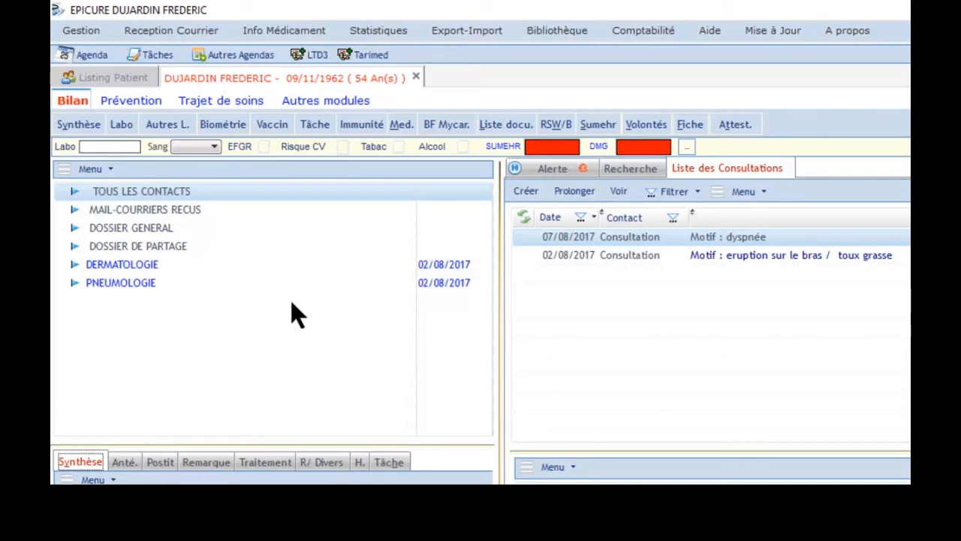
{"action": "left_click", "coordinate": [123, 286]}
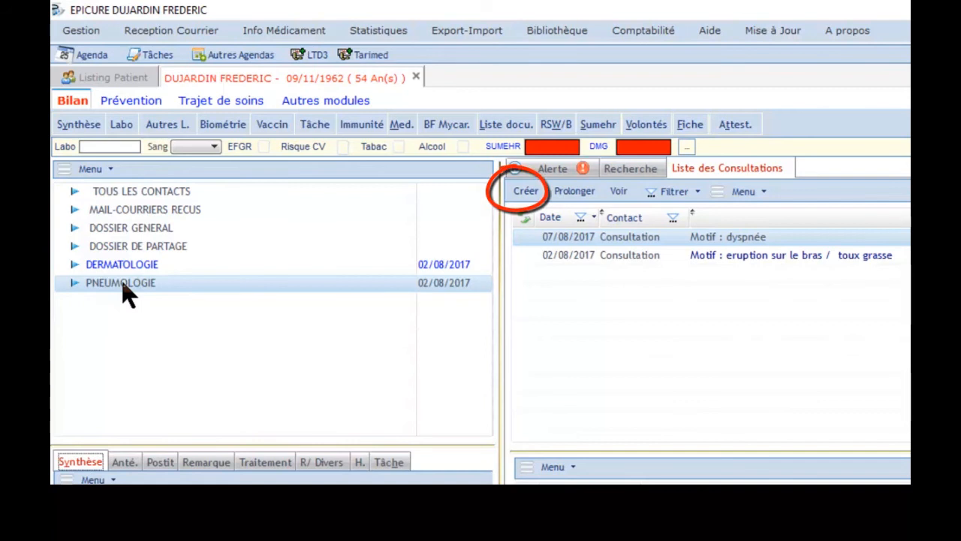
{"action": "left_click", "coordinate": [529, 192]}
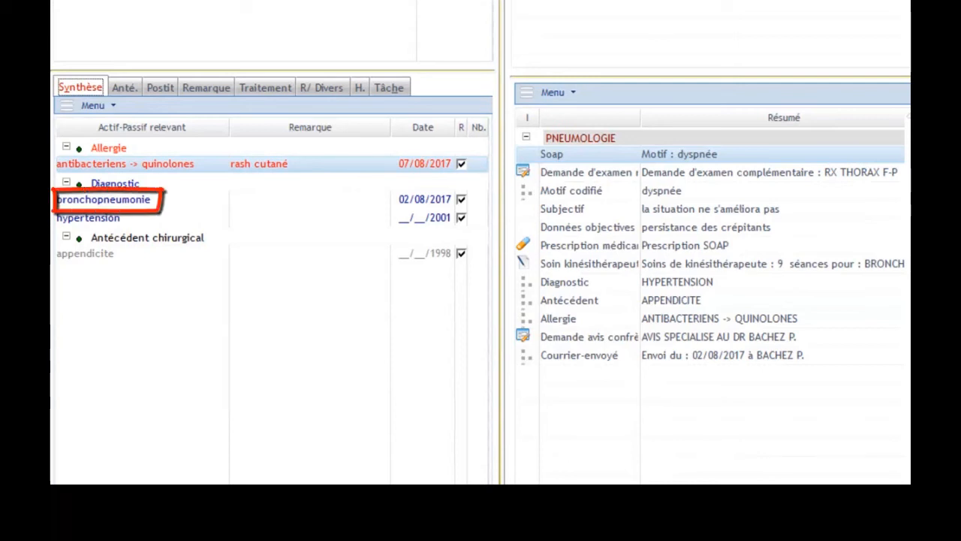
Change the bronchopneumonie diagnosis's type to Antécédent médical and close the form
{"action": "left_click", "coordinate": [151, 200]}
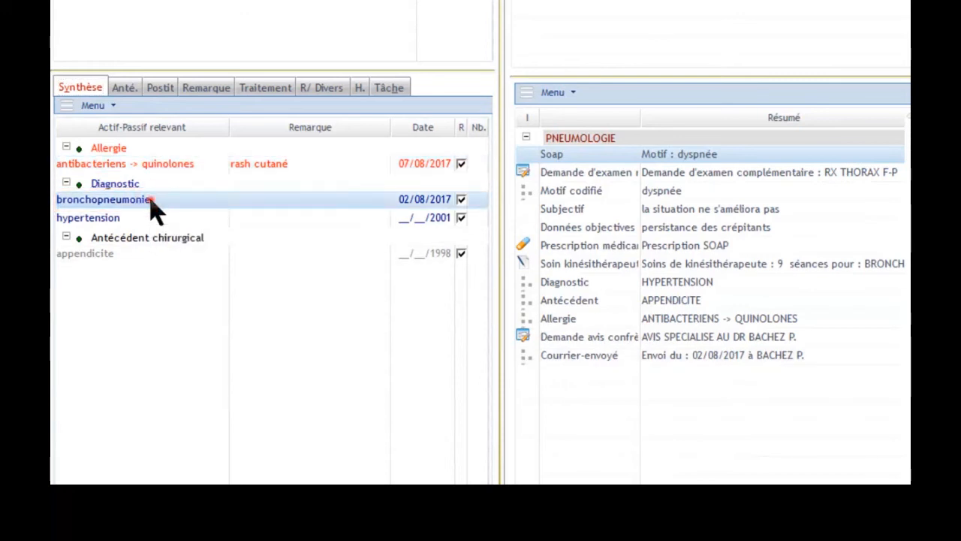
{"action": "double_click", "coordinate": [151, 201]}
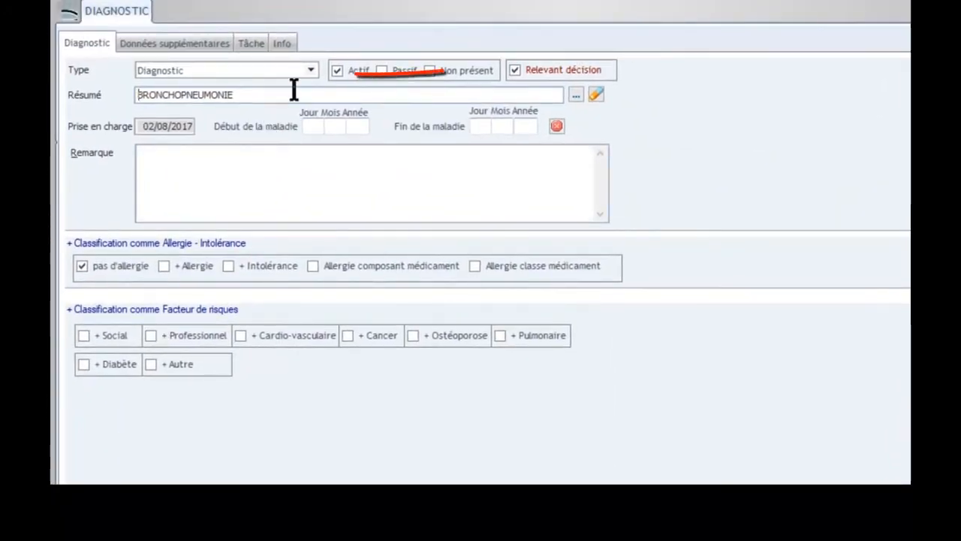
{"action": "left_click", "coordinate": [313, 72]}
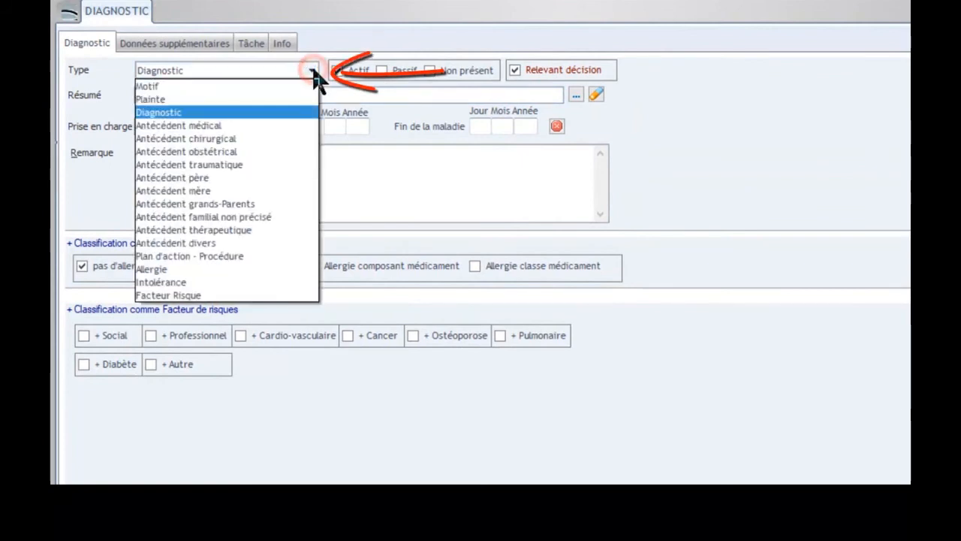
{"action": "left_click", "coordinate": [287, 126]}
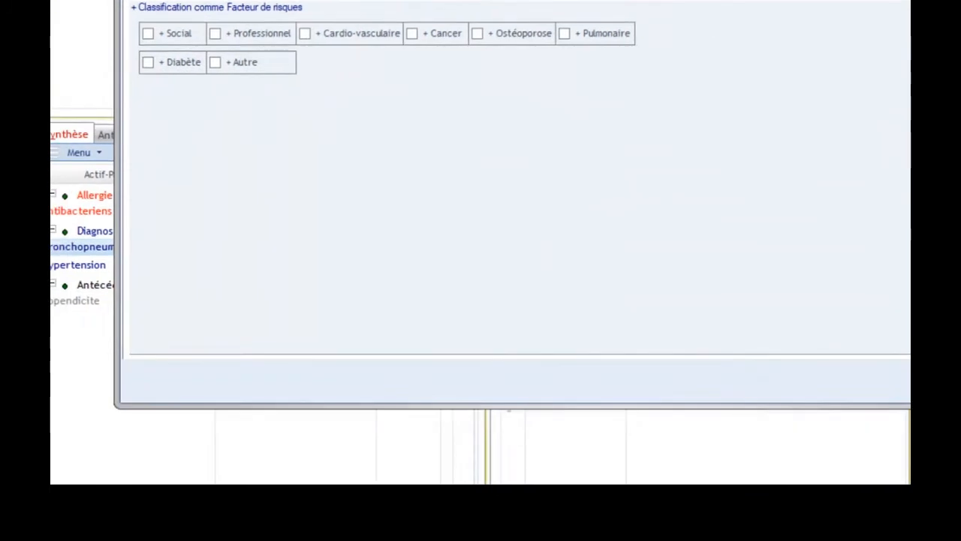
{"action": "left_click", "coordinate": [901, 381]}
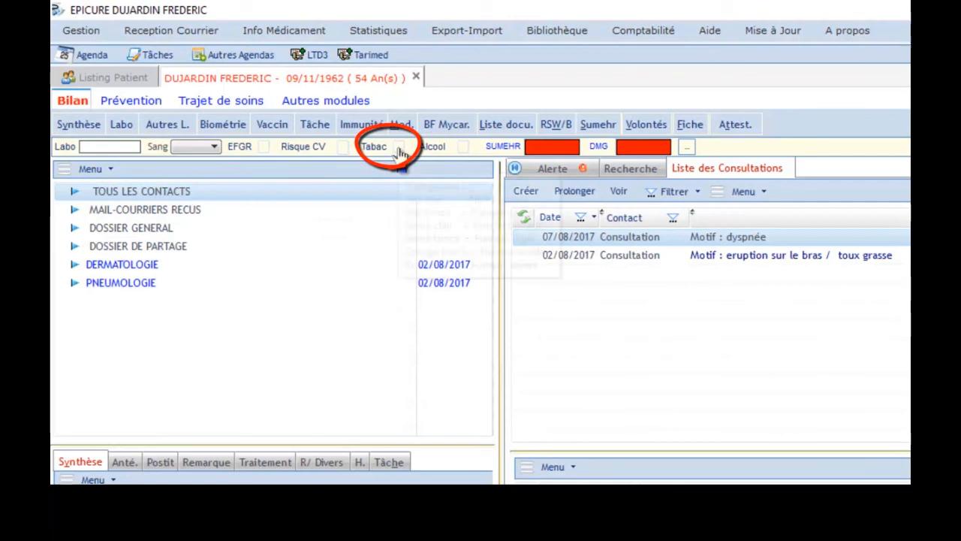
Set the patient's smoking status to Fumeur actif léger and add it as a risk factor
{"action": "mouse_move", "coordinate": [400, 152]}
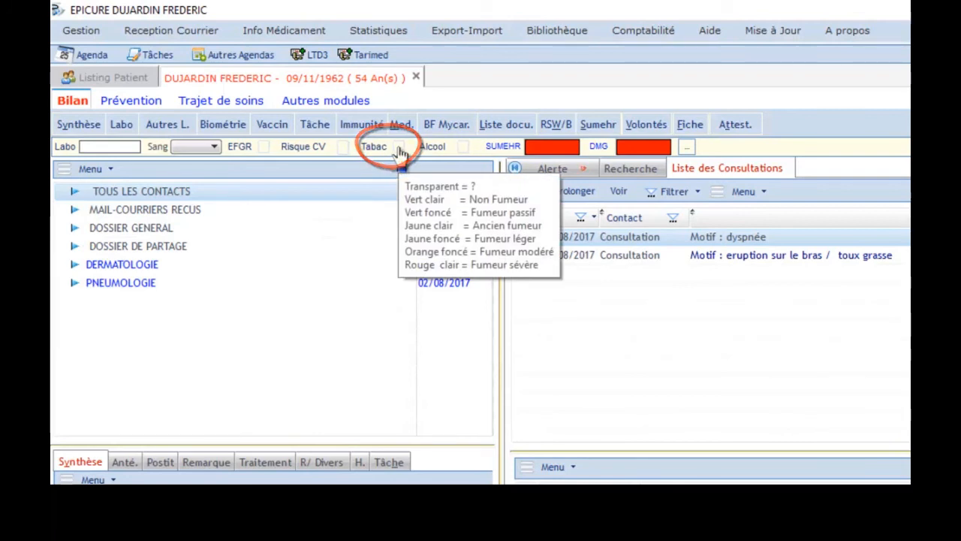
{"action": "left_click", "coordinate": [398, 148]}
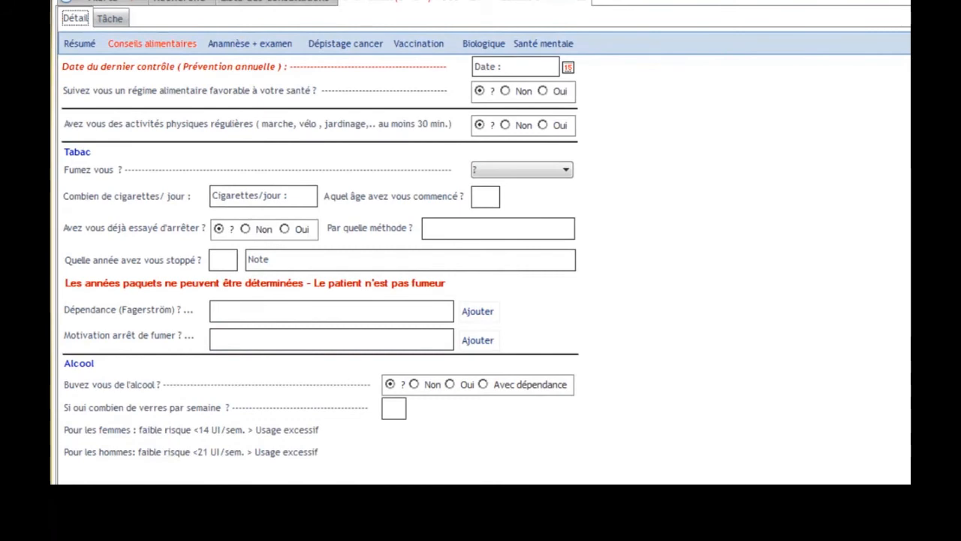
{"action": "left_click", "coordinate": [564, 171]}
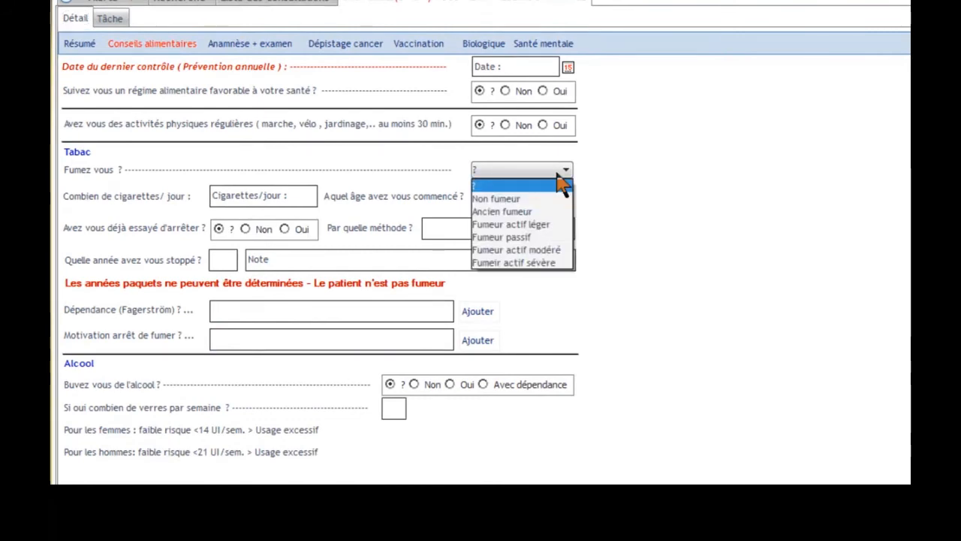
{"action": "left_click", "coordinate": [538, 225]}
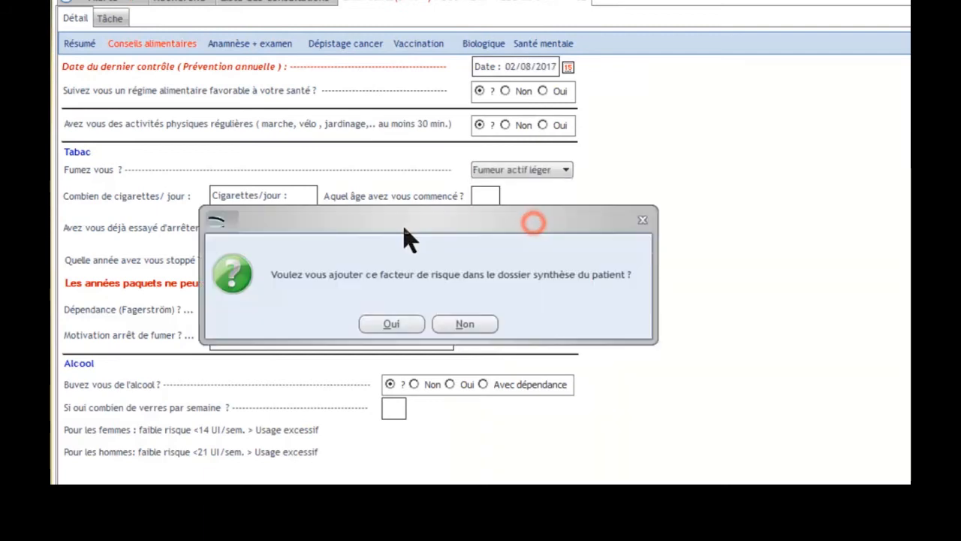
{"action": "left_click", "coordinate": [391, 324]}
Enter 20 cigarettes per day and a starting age of 22 in the smoking section
{"action": "left_click", "coordinate": [307, 194]}
{"action": "type", "text": "20"}
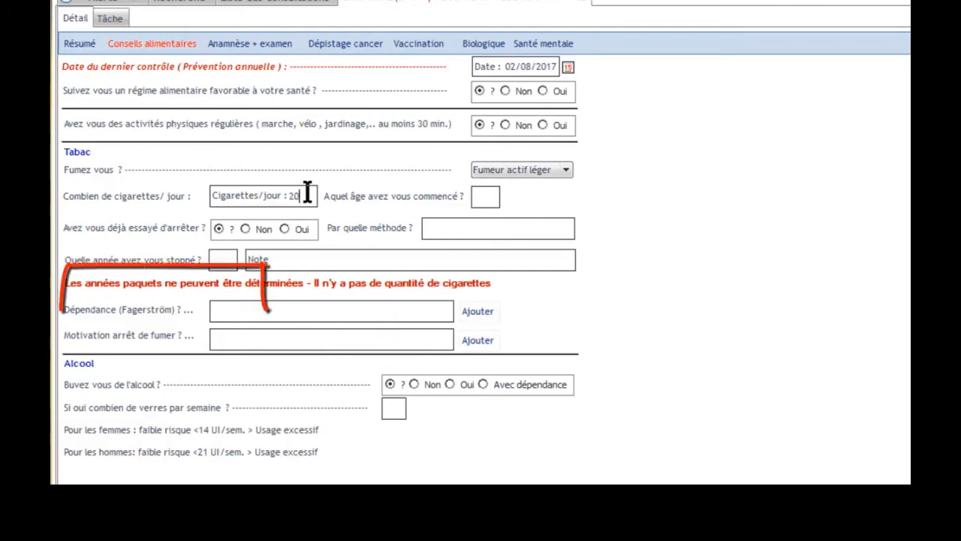
{"action": "left_click", "coordinate": [482, 193]}
{"action": "type", "text": "22"}
{"action": "left_click", "coordinate": [502, 219]}
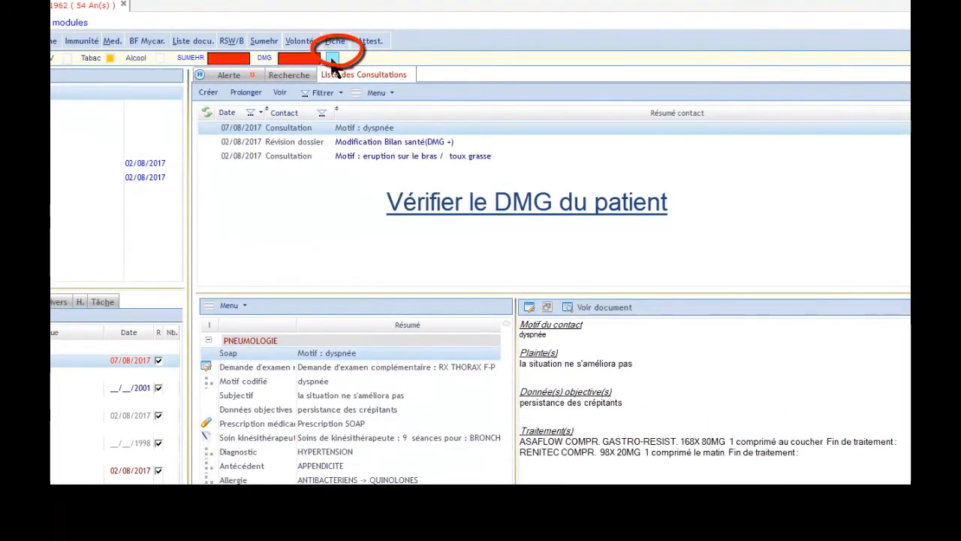
Check the patient's DMG, save the returned information to the record, and close the DMG window
{"action": "left_click", "coordinate": [332, 59]}
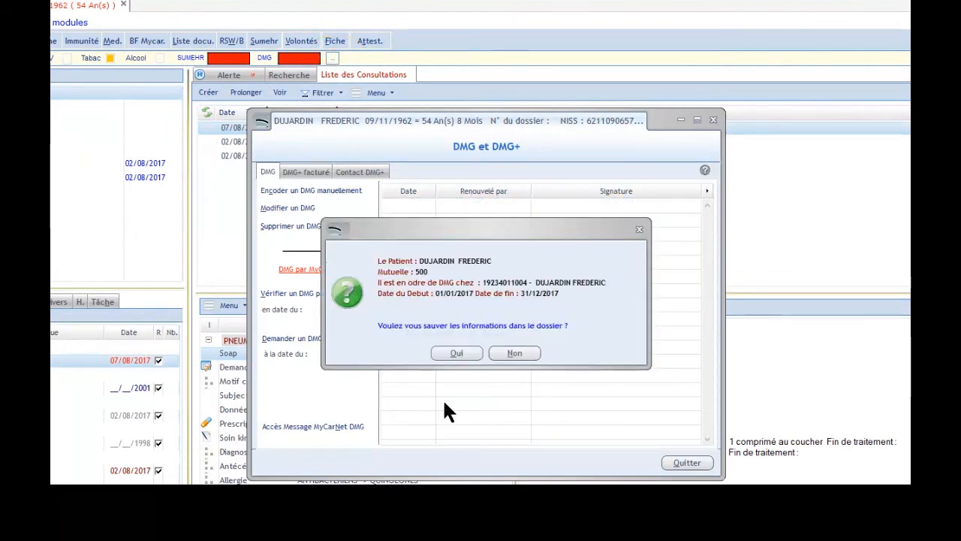
{"action": "left_click", "coordinate": [459, 355]}
{"action": "left_click", "coordinate": [694, 465]}
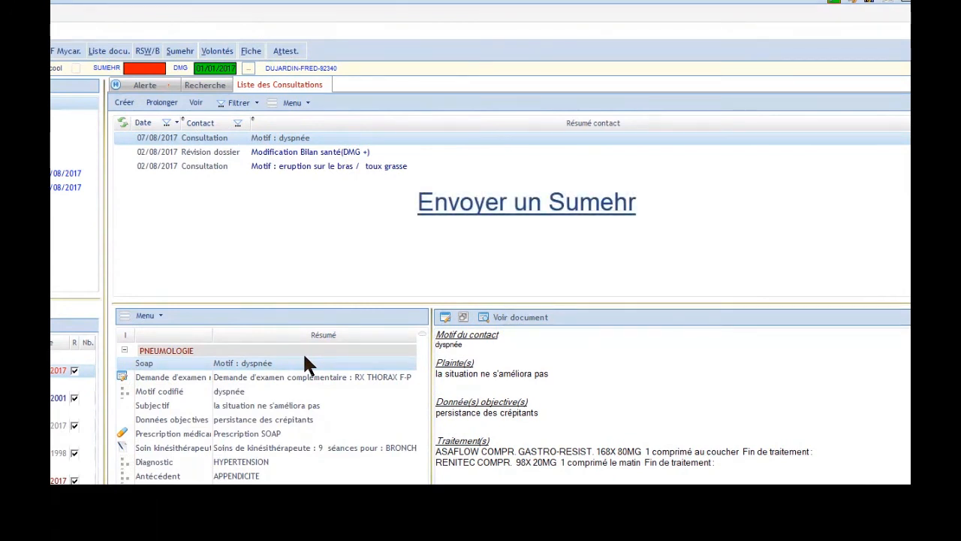
Open the Sumehr sending view and review its antecedents, problems, diagnostics and allergies tab
{"action": "left_click", "coordinate": [181, 52]}
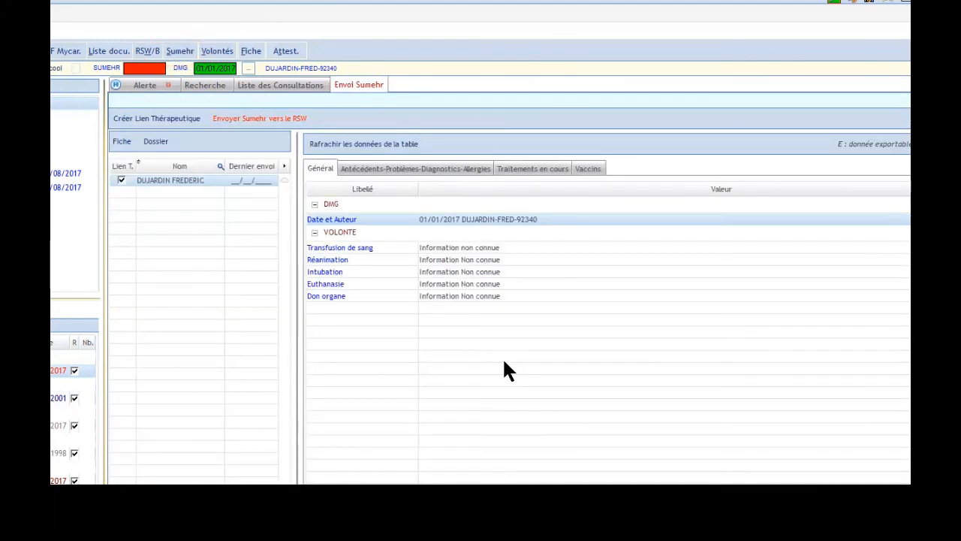
{"action": "left_click", "coordinate": [404, 169]}
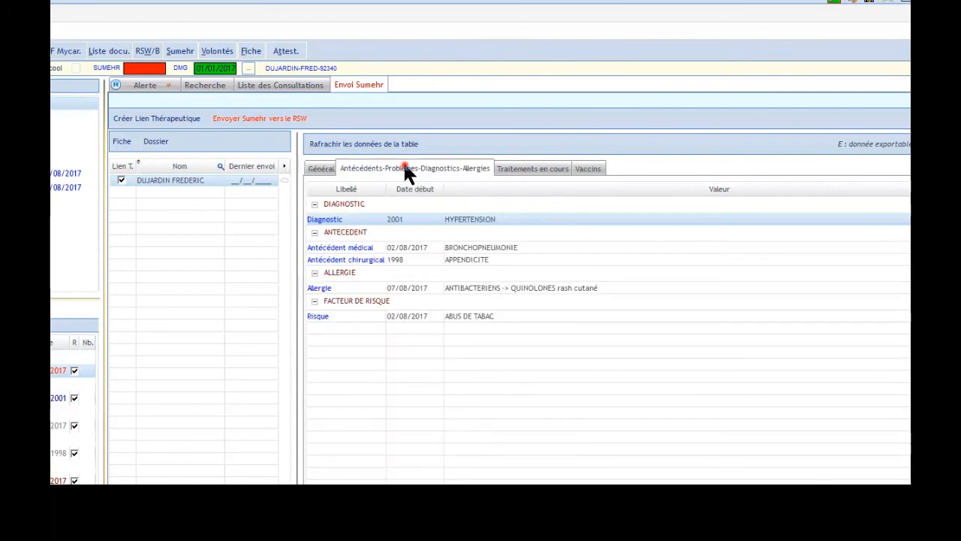
Review the Sumehr's vaccinations tab
{"action": "left_click", "coordinate": [540, 170]}
{"action": "left_click", "coordinate": [580, 169]}
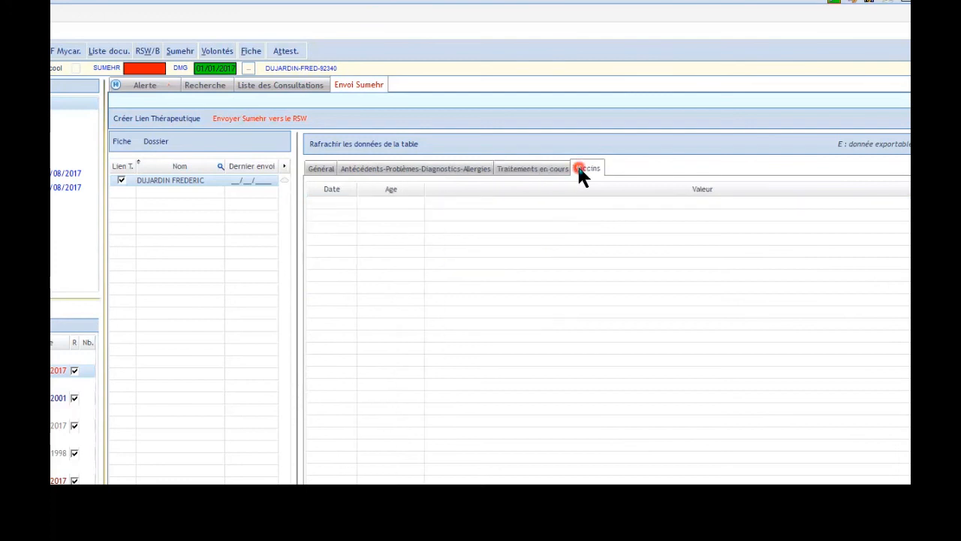
{"action": "left_click", "coordinate": [287, 120]}
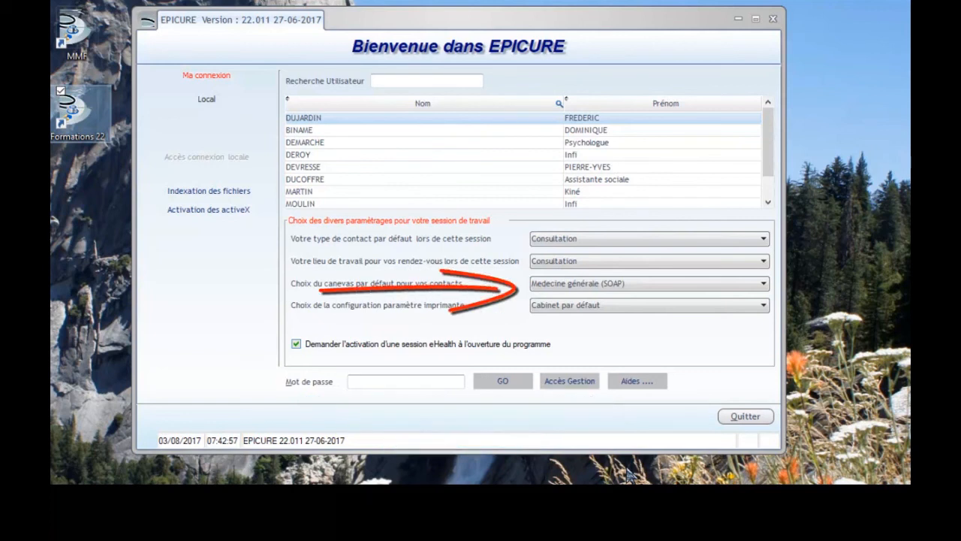
Set the default contact canvas to Médecine générale (Texte libre) and create a new consultation using it
{"action": "left_click", "coordinate": [686, 284]}
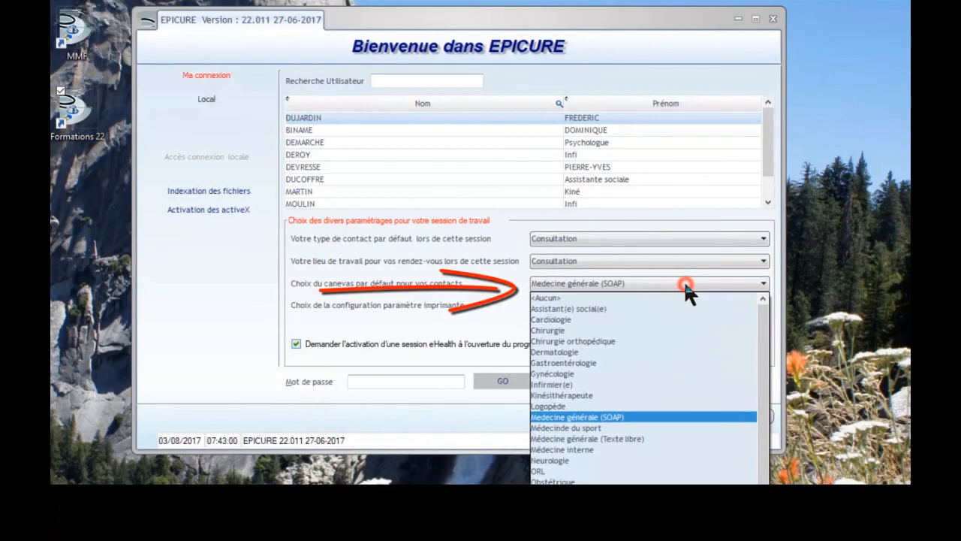
{"action": "left_click", "coordinate": [641, 439]}
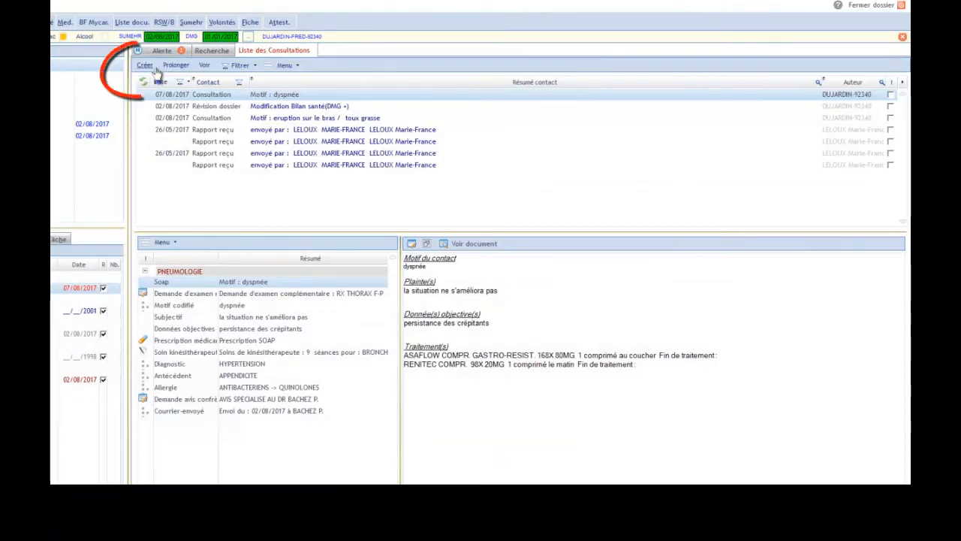
{"action": "left_click", "coordinate": [149, 66]}
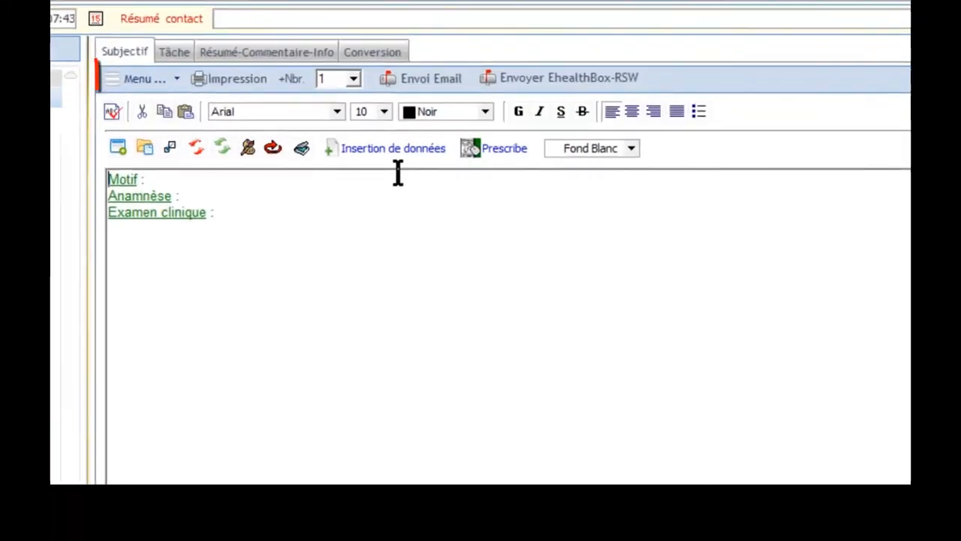
{"action": "left_click", "coordinate": [138, 79]}
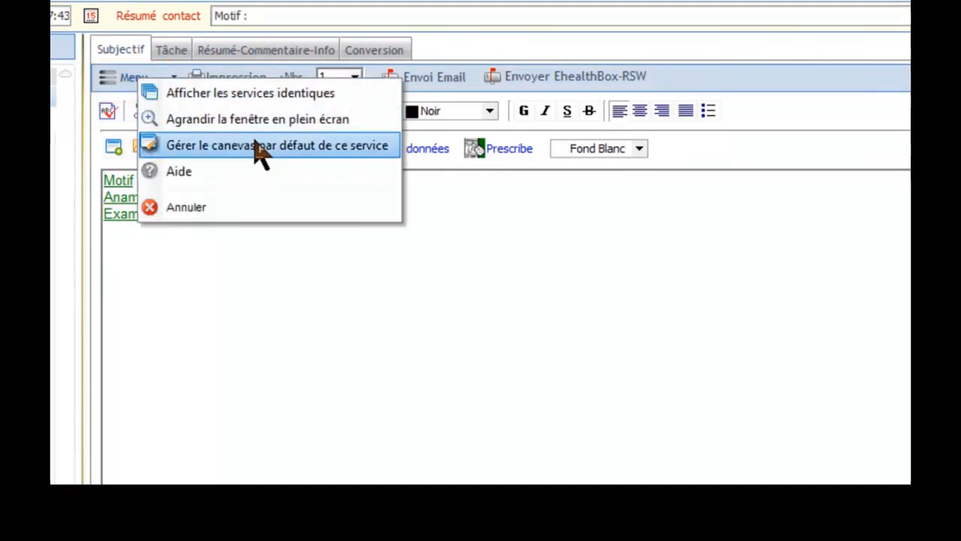
{"action": "left_click", "coordinate": [723, 365]}
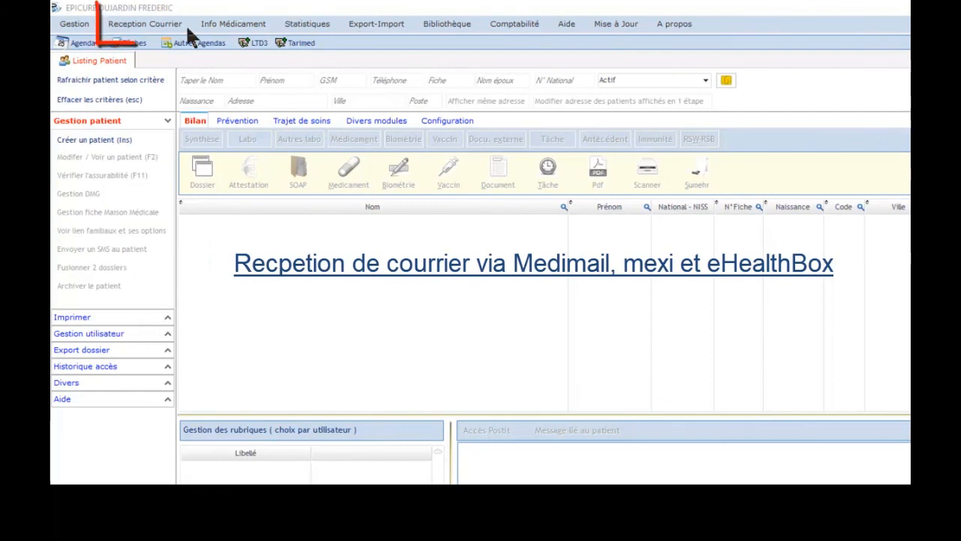
Incorporate incoming Mexi, Medimail and eHealthBox mail, creating a new patient for the unmatched PDF report
{"action": "left_click", "coordinate": [135, 27]}
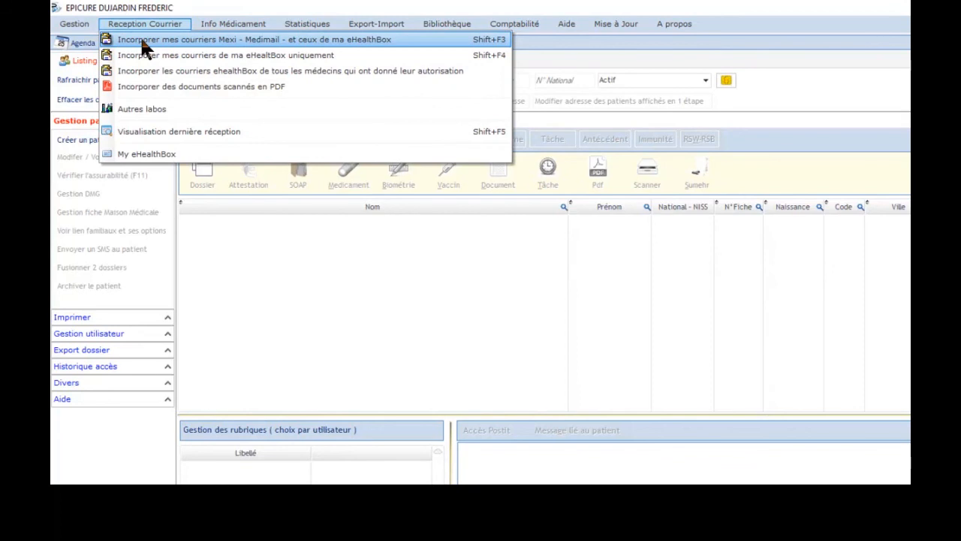
{"action": "left_click", "coordinate": [140, 39]}
{"action": "left_click", "coordinate": [699, 425]}
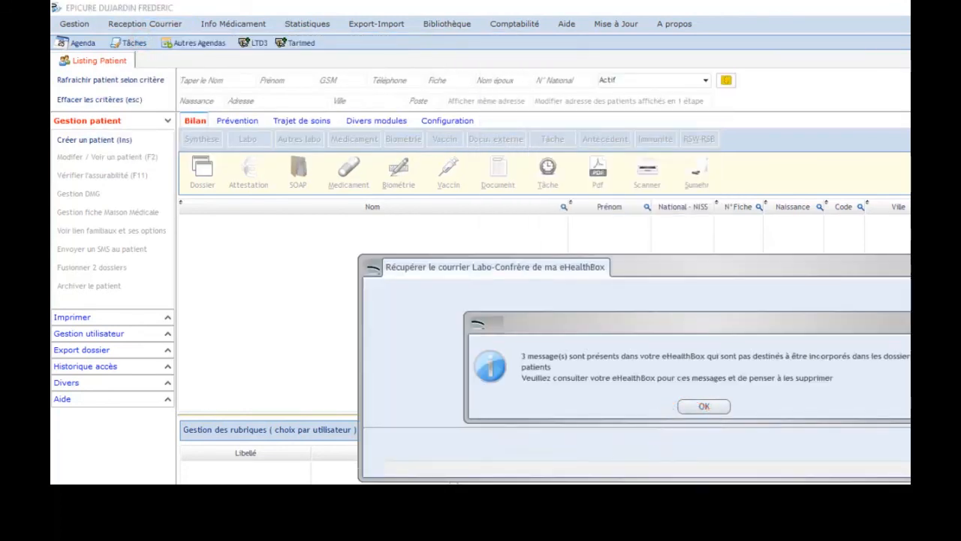
{"action": "key", "text": "Return"}
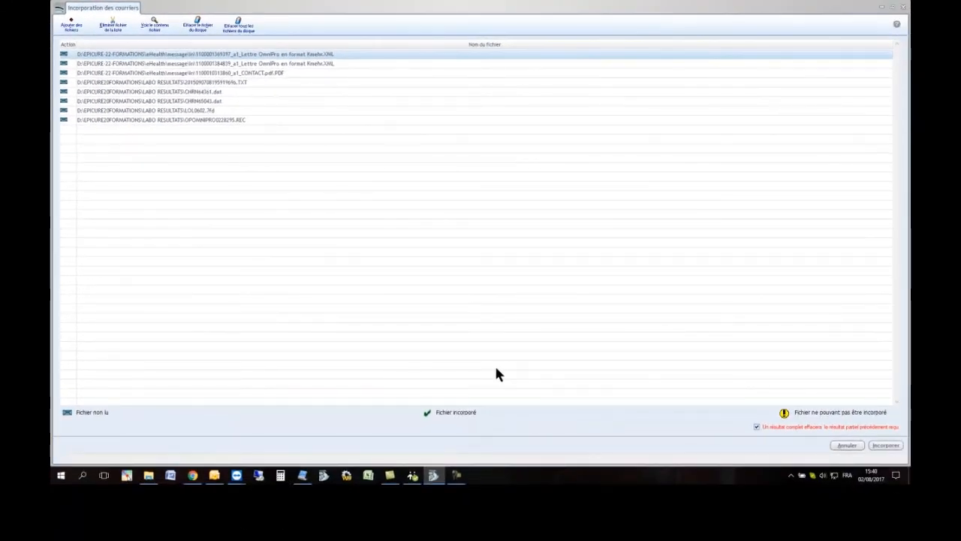
{"action": "left_click", "coordinate": [887, 446]}
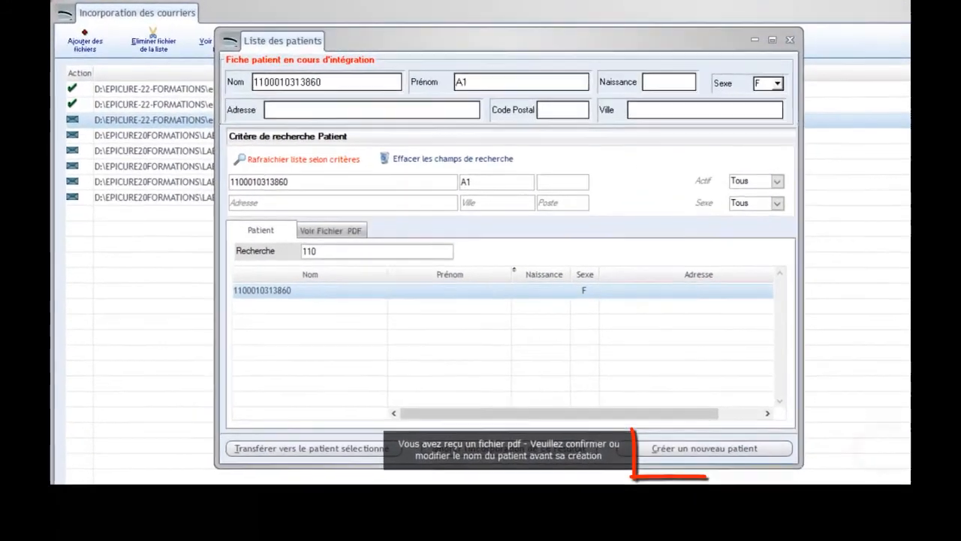
{"action": "left_click", "coordinate": [711, 454]}
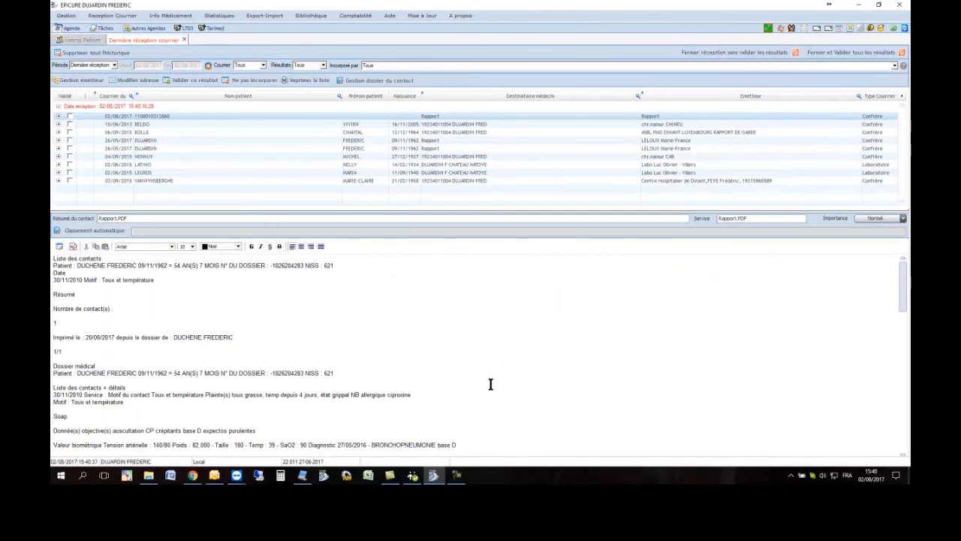
Browse the last mail reception list and expand an entry's action options
{"action": "left_click", "coordinate": [218, 172]}
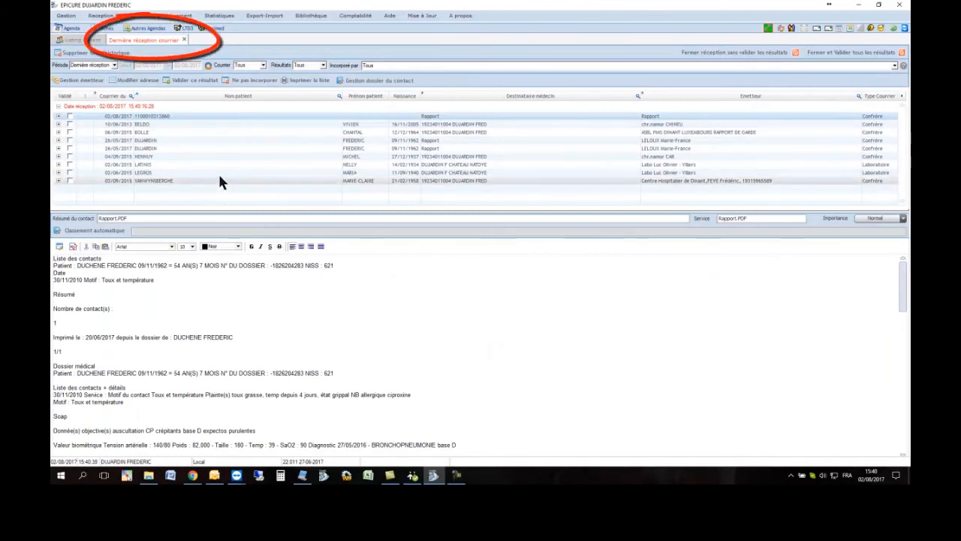
{"action": "left_click", "coordinate": [253, 140]}
{"action": "left_click", "coordinate": [258, 148]}
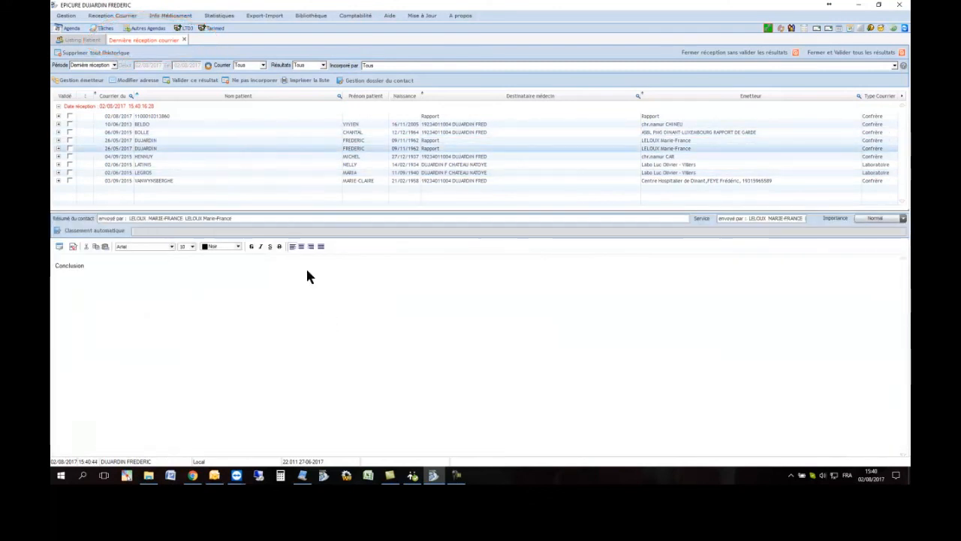
{"action": "left_click", "coordinate": [194, 124]}
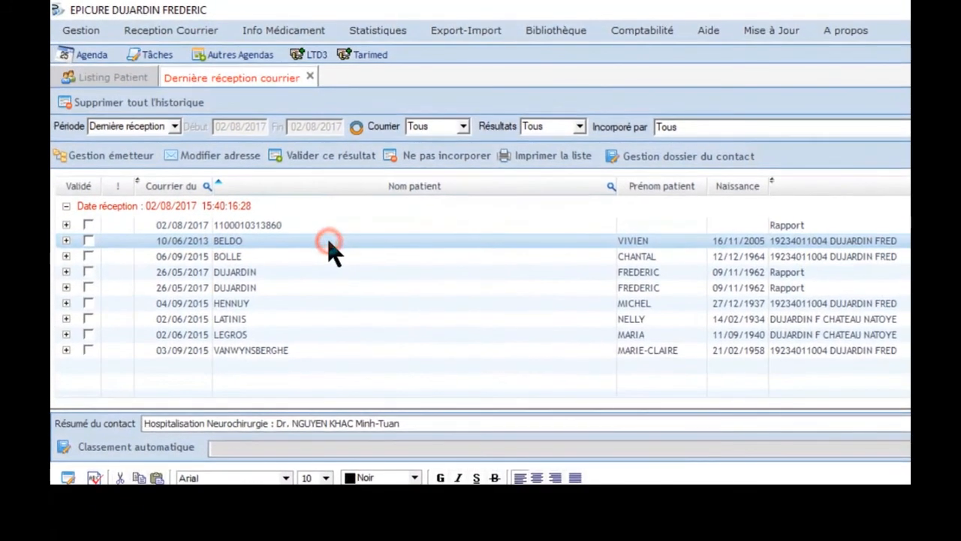
{"action": "left_click", "coordinate": [331, 242]}
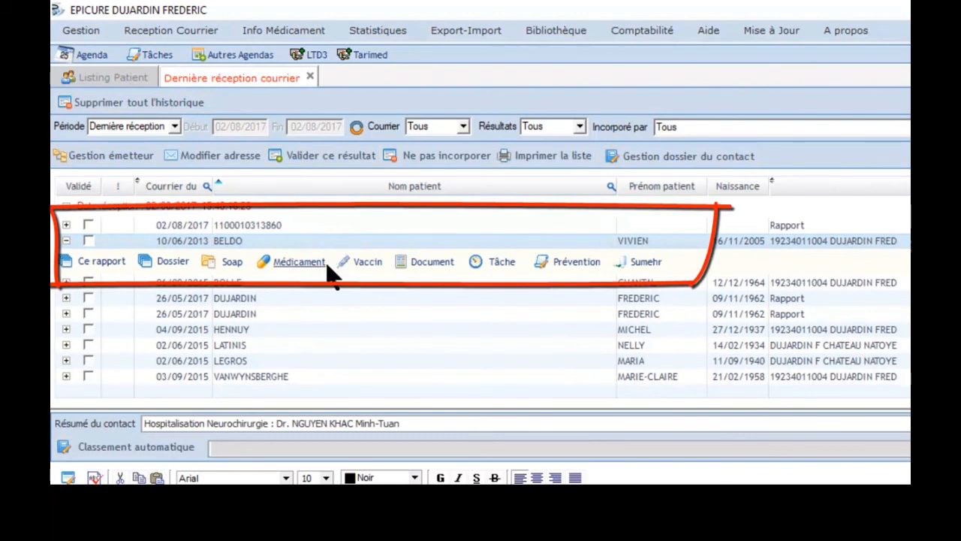
{"action": "left_click", "coordinate": [197, 242]}
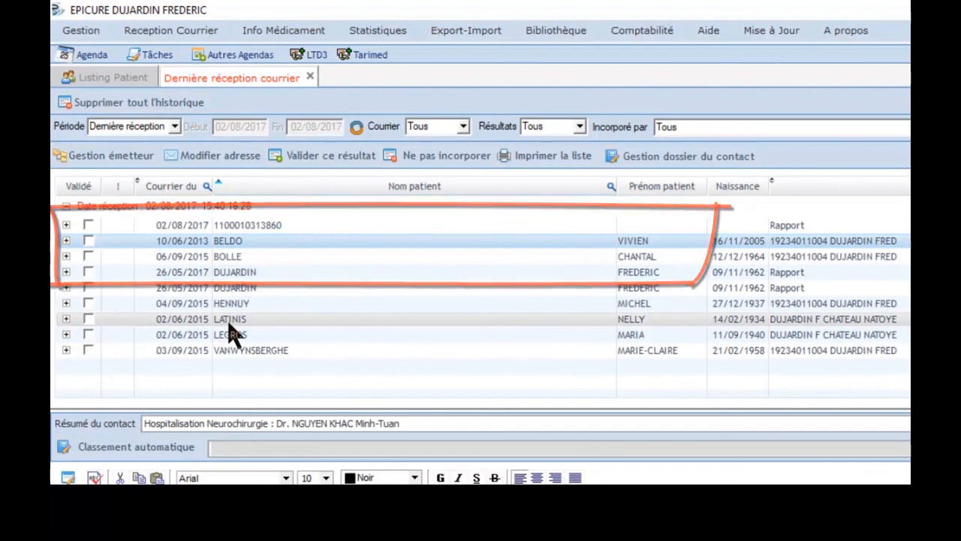
{"action": "left_click", "coordinate": [229, 323]}
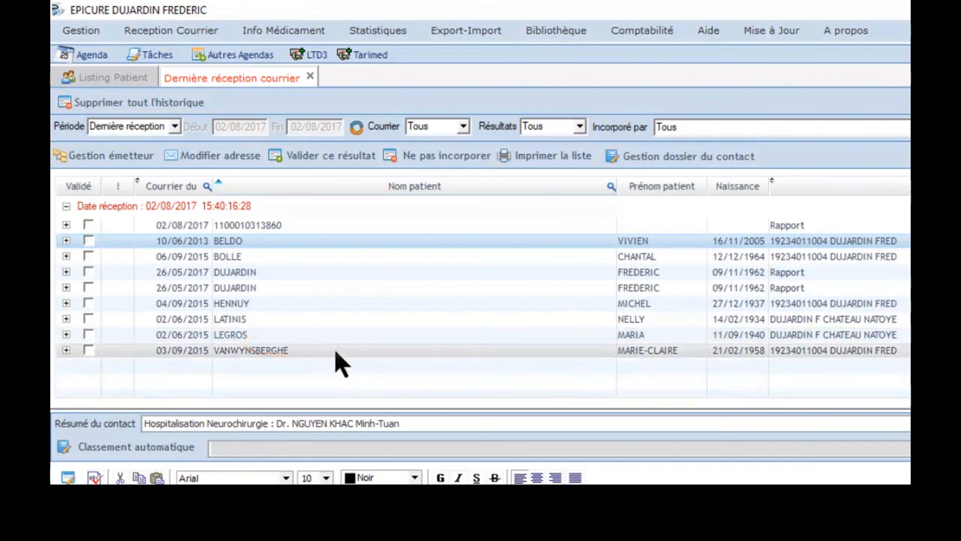
Open the agenda and review the user selection and multi-agenda list
{"action": "mouse_move", "coordinate": [347, 338]}
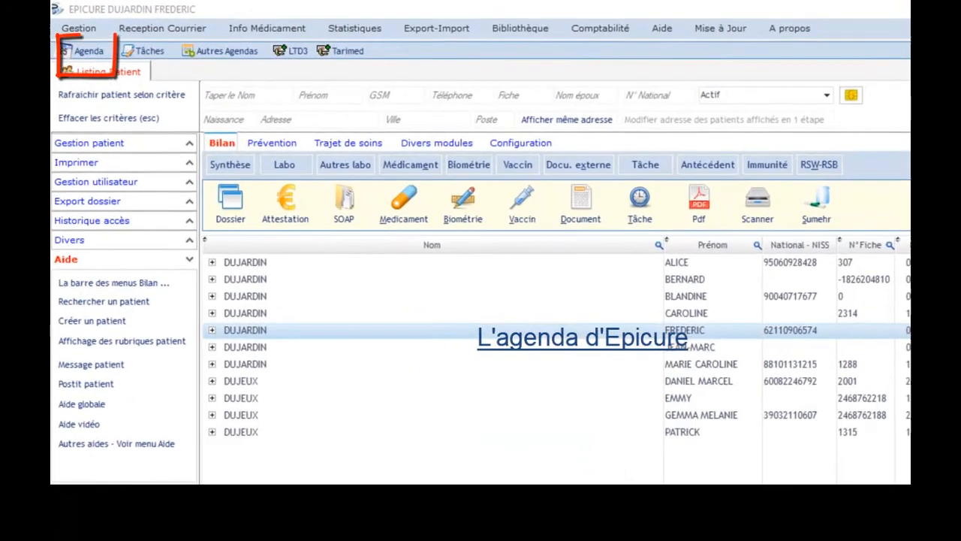
{"action": "left_click", "coordinate": [89, 52]}
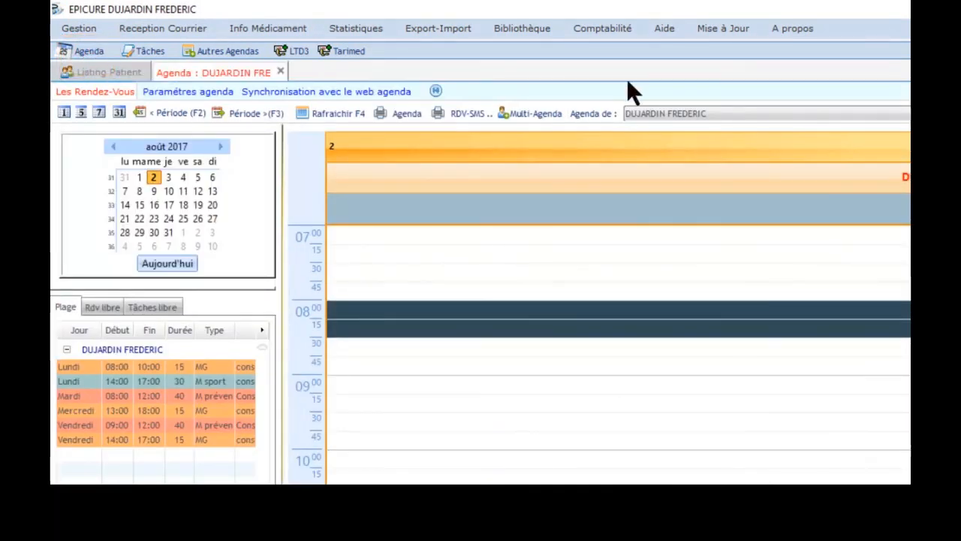
{"action": "left_click", "coordinate": [710, 115]}
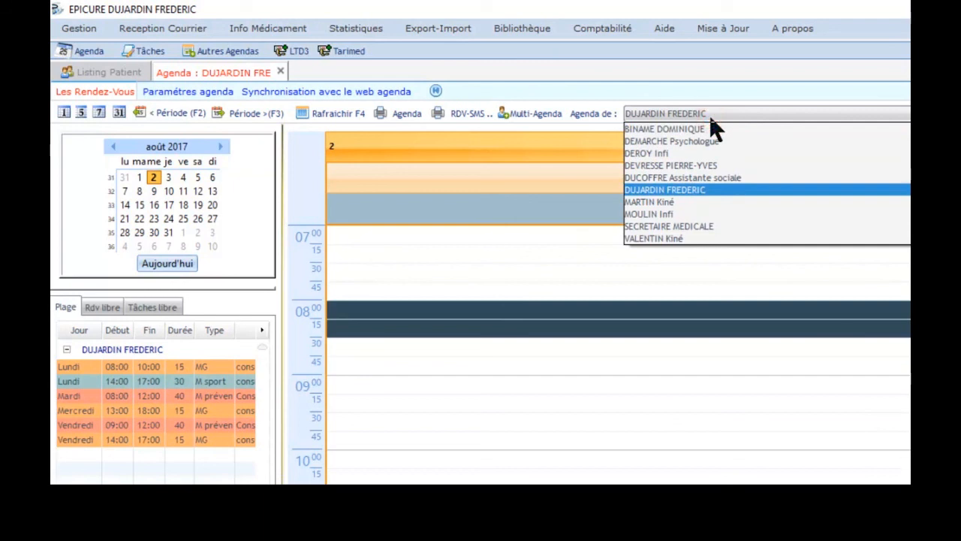
{"action": "left_click", "coordinate": [710, 117]}
{"action": "left_click", "coordinate": [529, 114]}
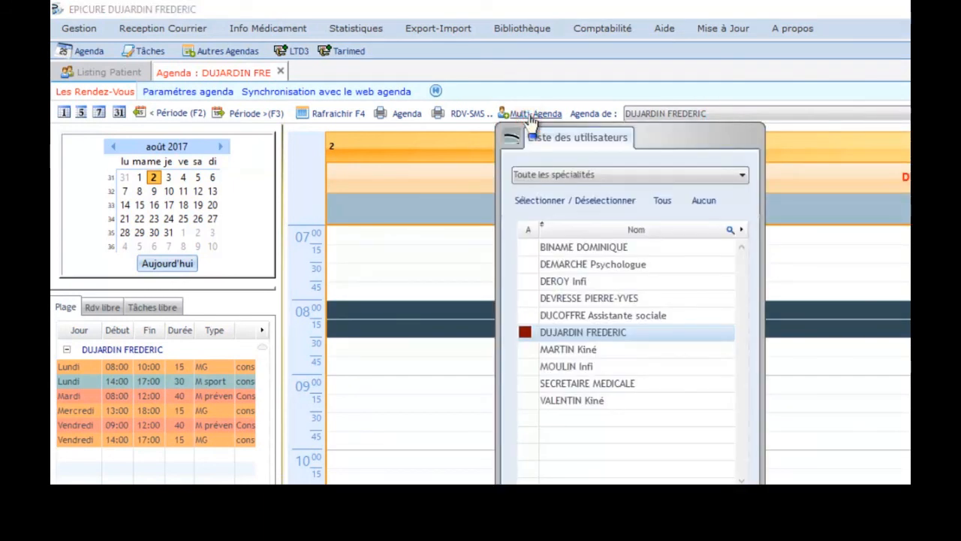
{"action": "left_click", "coordinate": [531, 115]}
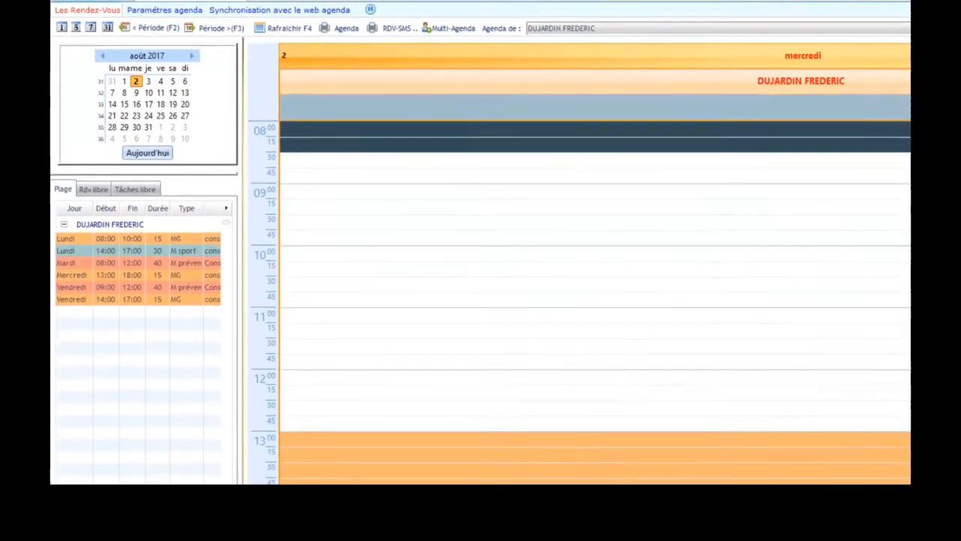
Book a 16:15 appointment for a patient found by searching S, with the detail mal de ventre
{"action": "scroll", "coordinate": [595, 302], "scroll_direction": "down", "scroll_amount": 5}
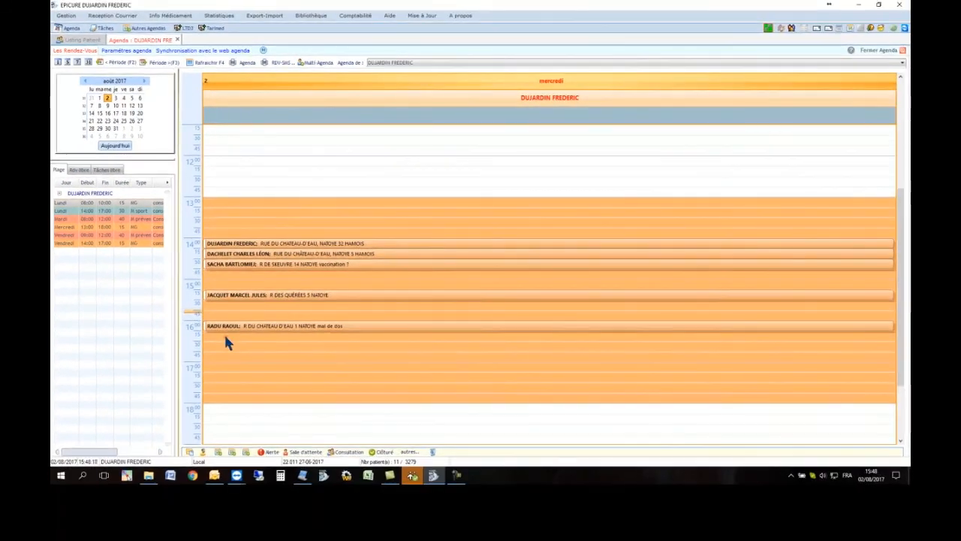
{"action": "left_click", "coordinate": [238, 349]}
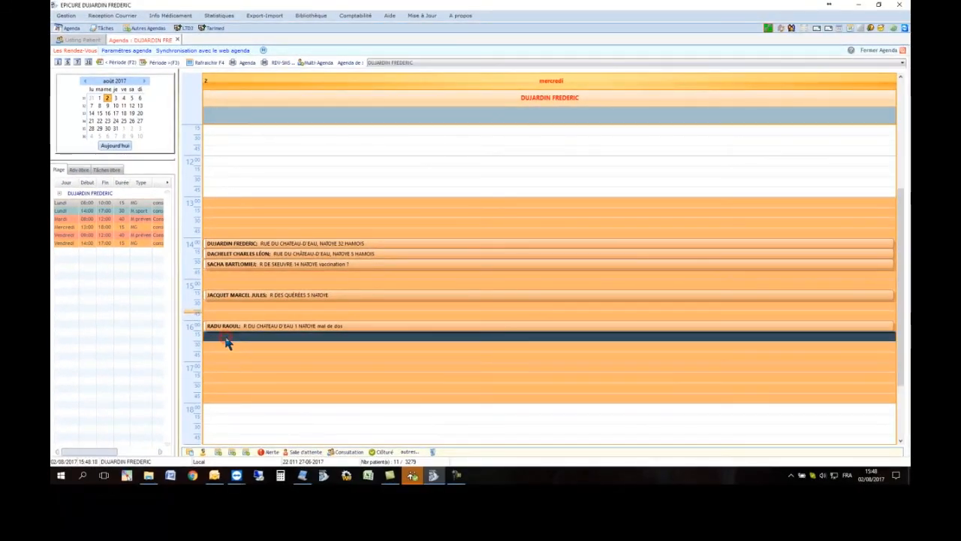
{"action": "right_click", "coordinate": [228, 342]}
{"action": "left_click", "coordinate": [298, 185]}
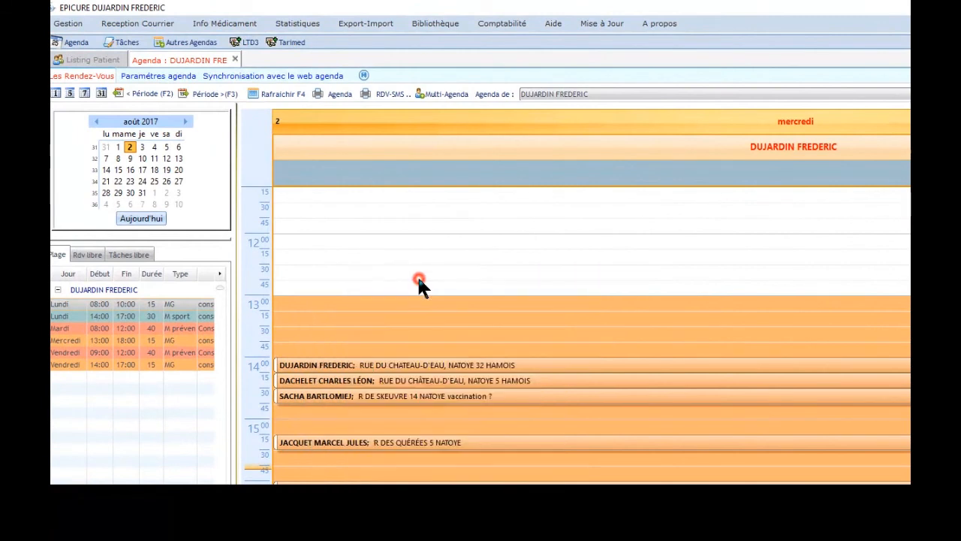
{"action": "left_click", "coordinate": [459, 105]}
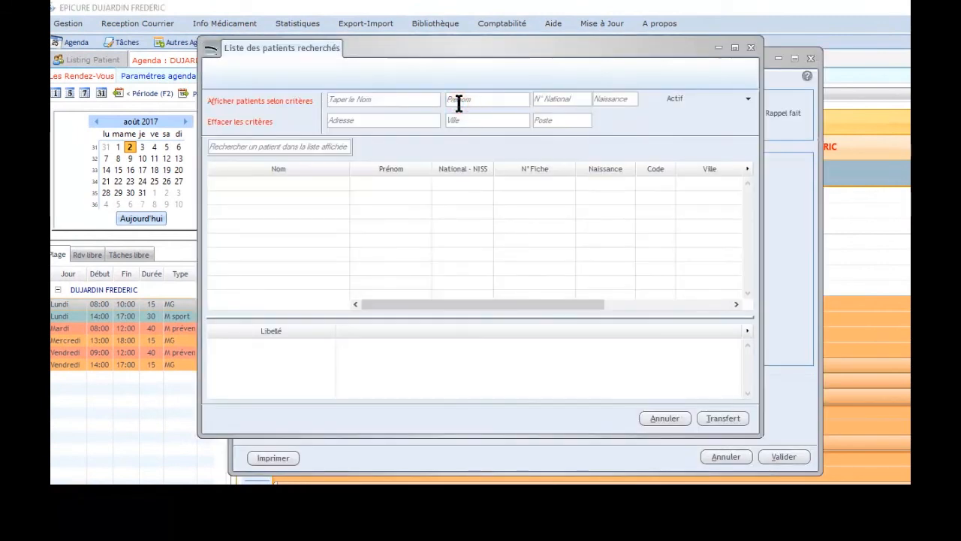
{"action": "type", "text": "S"}
{"action": "left_click", "coordinate": [461, 226]}
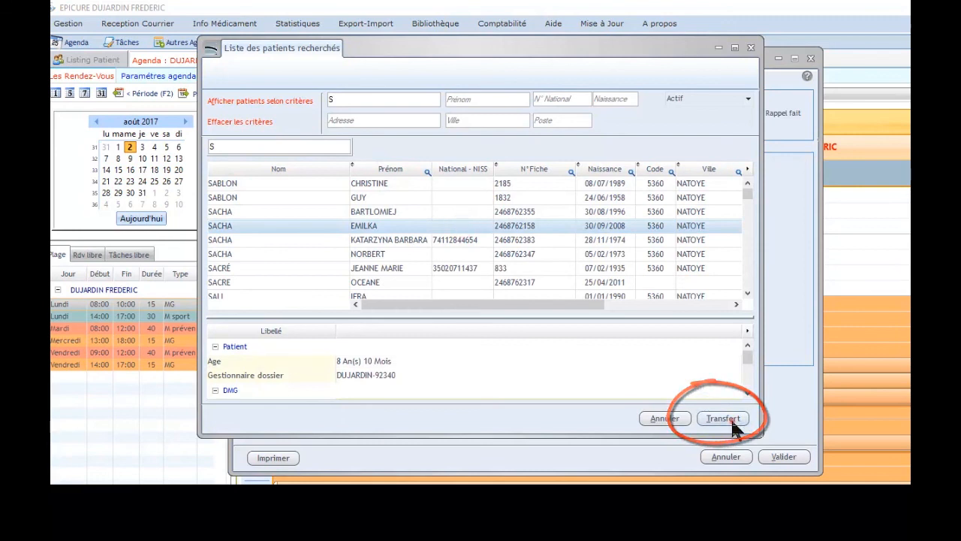
{"action": "left_click", "coordinate": [729, 419]}
{"action": "left_click", "coordinate": [429, 221]}
{"action": "key", "text": "Return"}
{"action": "type", "text": "mal de ventre"}
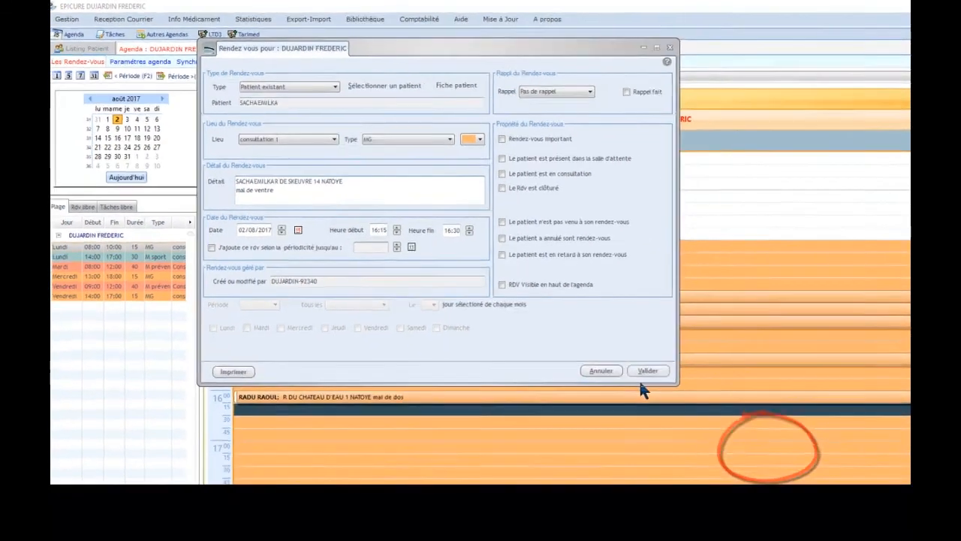
{"action": "left_click", "coordinate": [646, 371]}
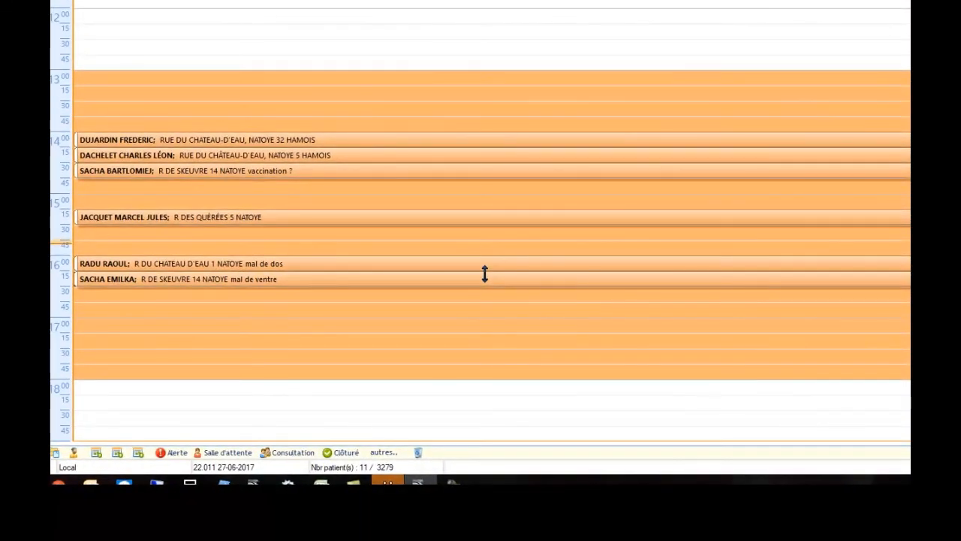
Extend the new appointment to end at about 16:45
{"action": "left_click", "coordinate": [483, 294]}
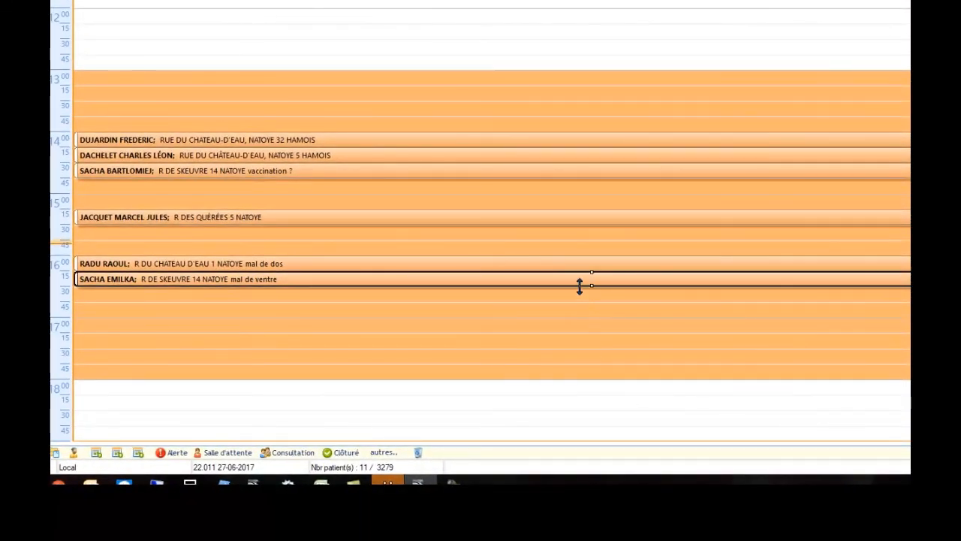
{"action": "left_click_drag", "start_coordinate": [579, 285], "coordinate": [579, 300]}
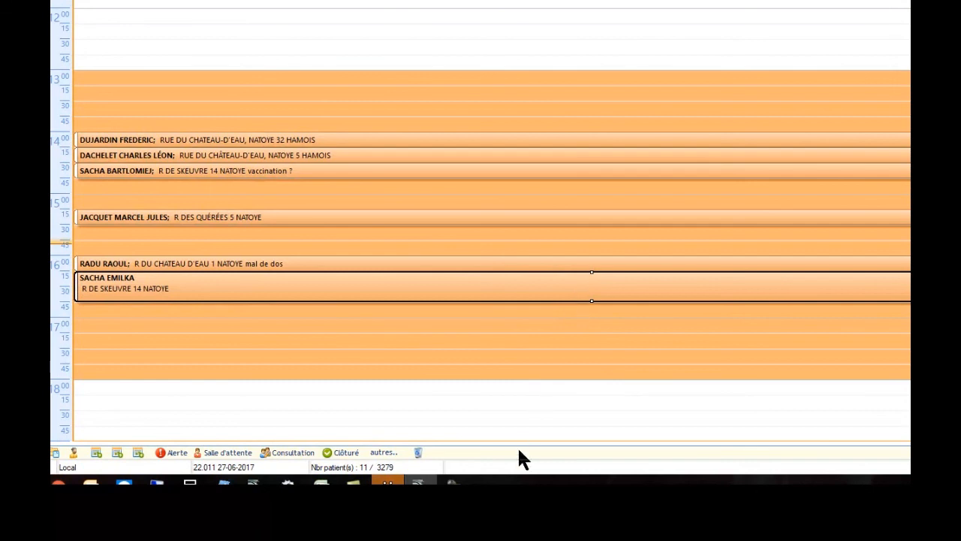
{"action": "left_click", "coordinate": [505, 373]}
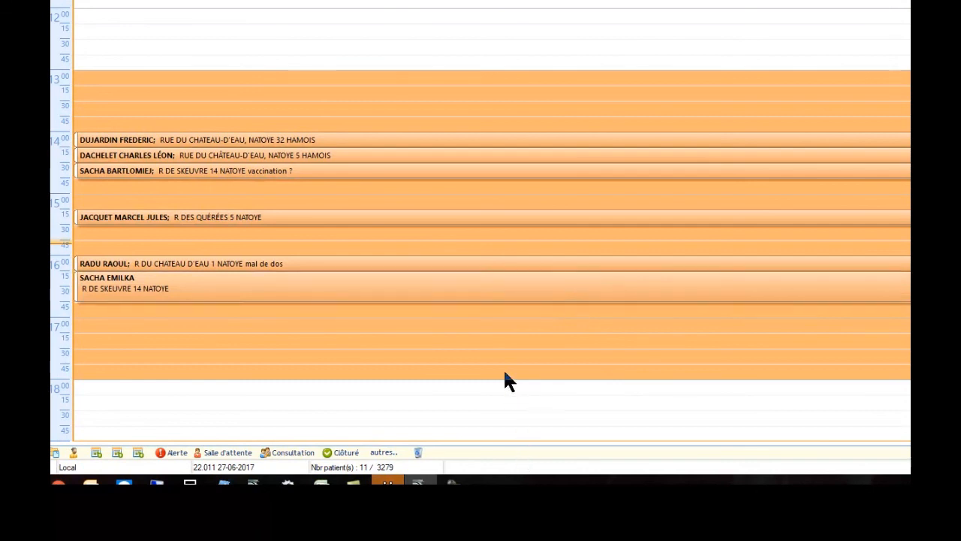
{"action": "right_click", "coordinate": [471, 292]}
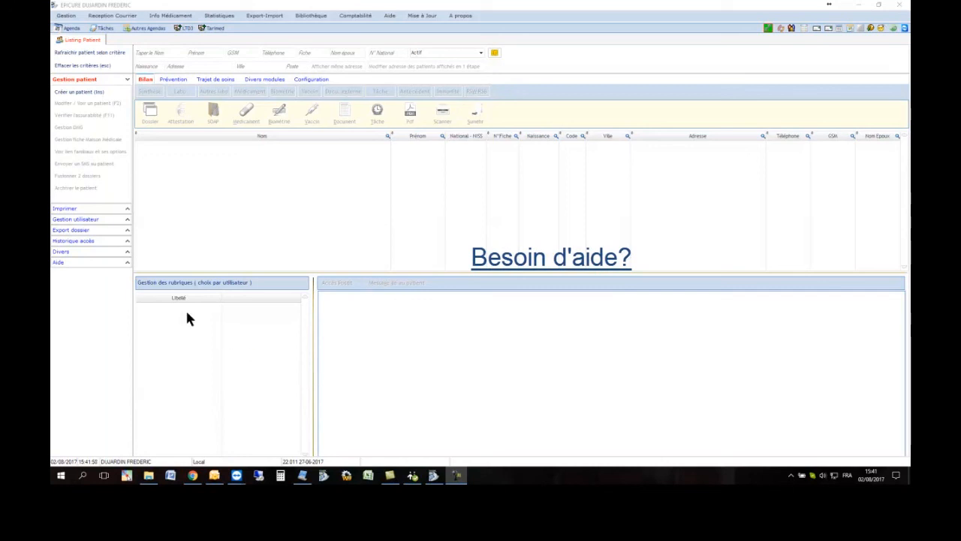
{"action": "left_click", "coordinate": [126, 264]}
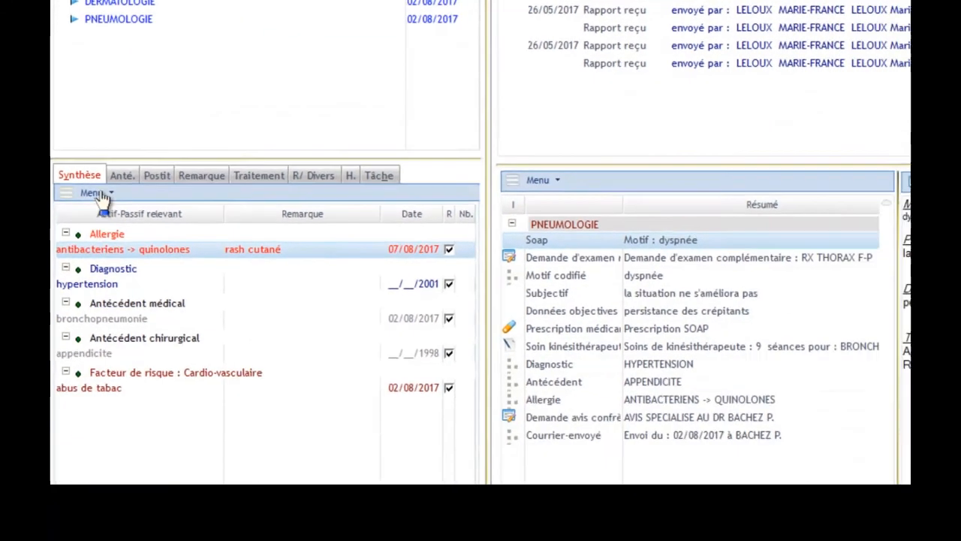
{"action": "left_click", "coordinate": [90, 130]}
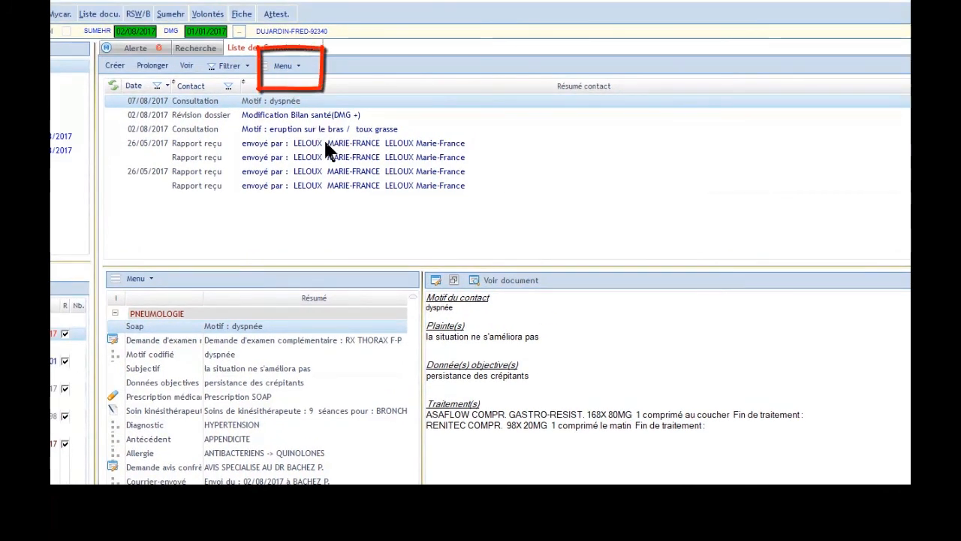
{"action": "right_click", "coordinate": [326, 142]}
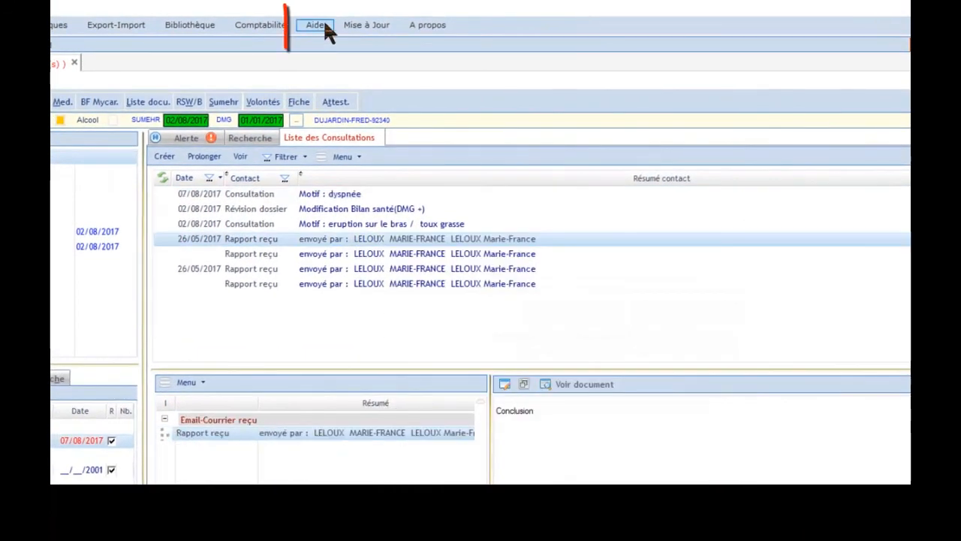
Open the help video list and the program's About information
{"action": "left_click", "coordinate": [324, 24]}
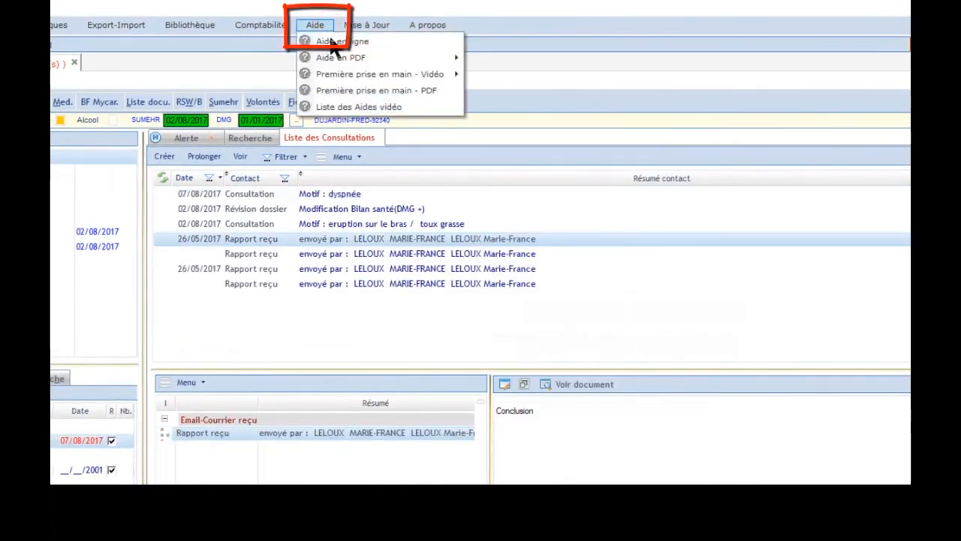
{"action": "left_click", "coordinate": [363, 107]}
{"action": "left_click", "coordinate": [769, 451]}
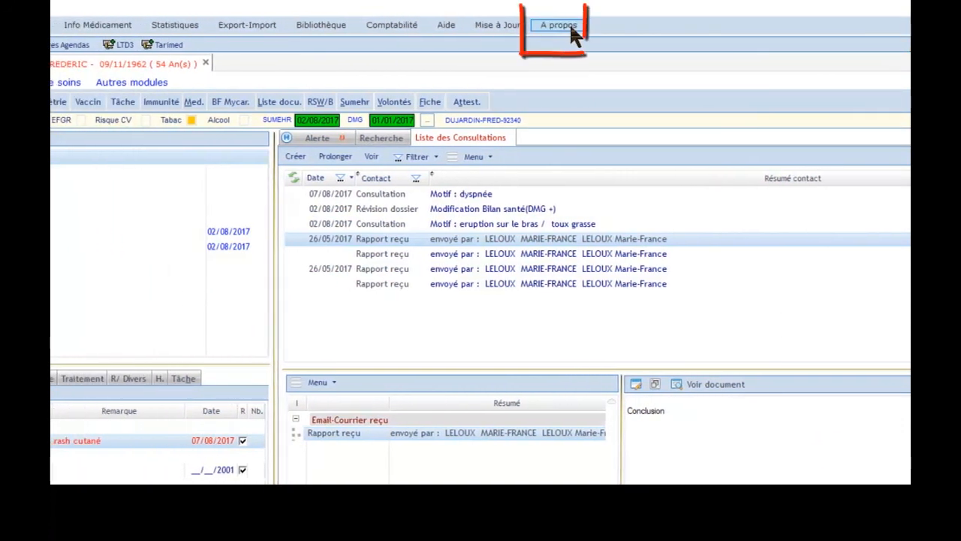
{"action": "left_click", "coordinate": [569, 26]}
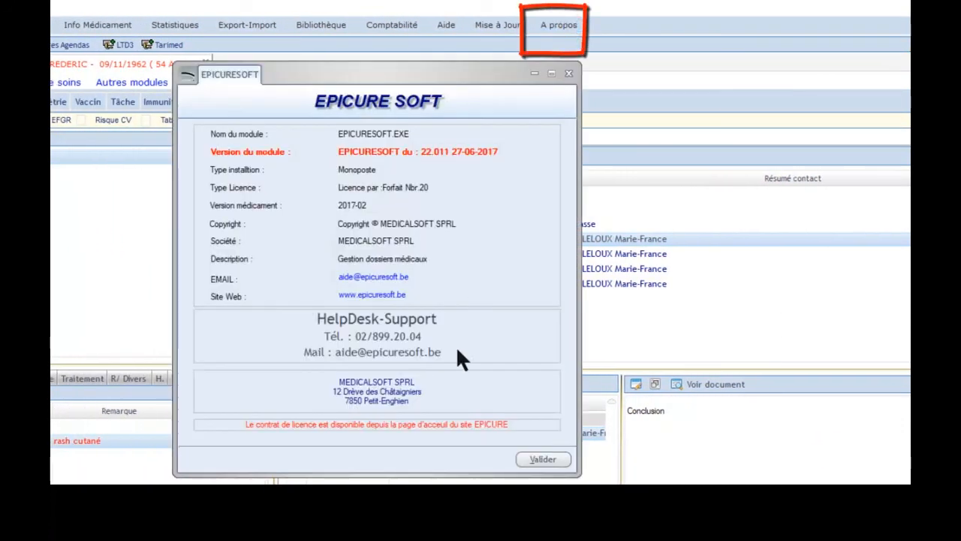